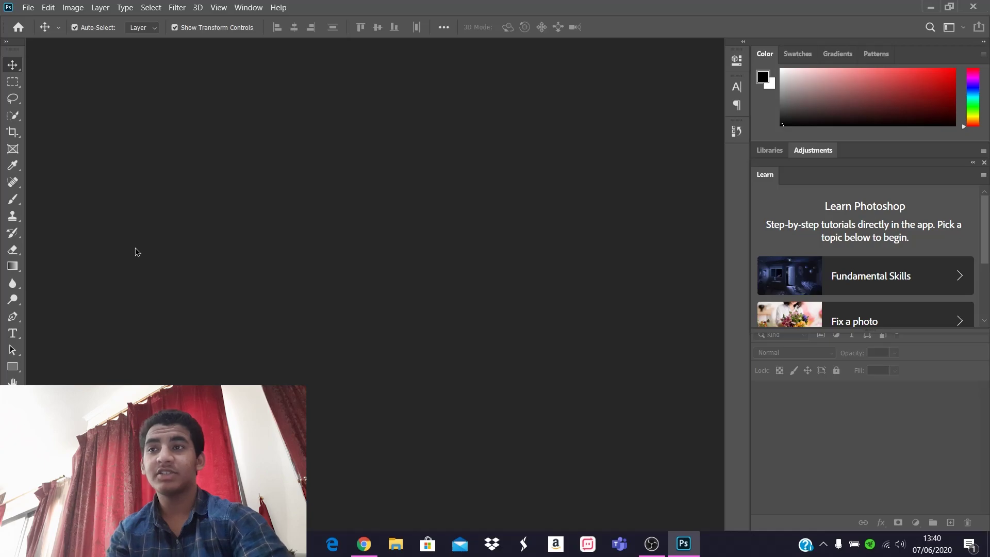
Dock the floating Learn panel into the same group as Libraries and Adjustments.
left_click_drag(861, 194, 877, 149)
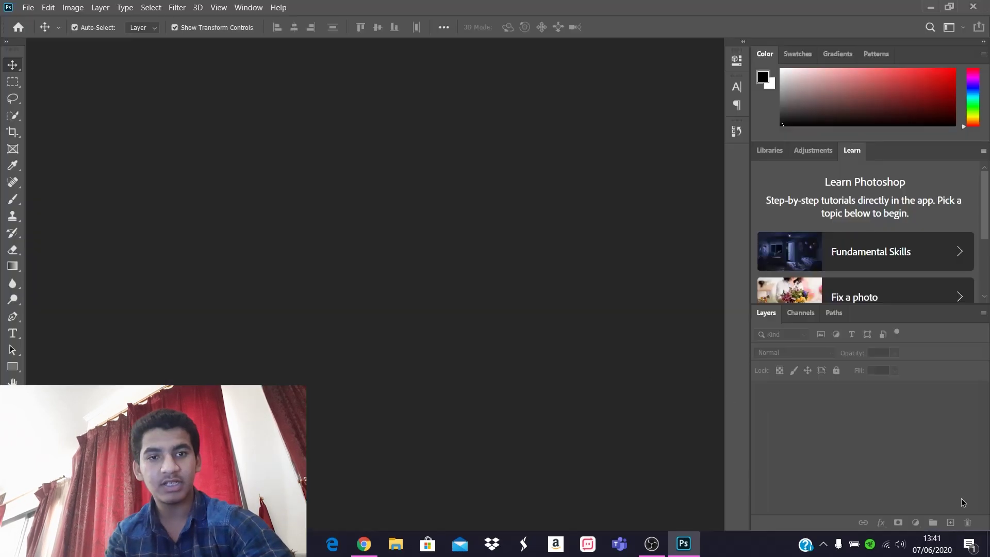
mouse_move(989, 556)
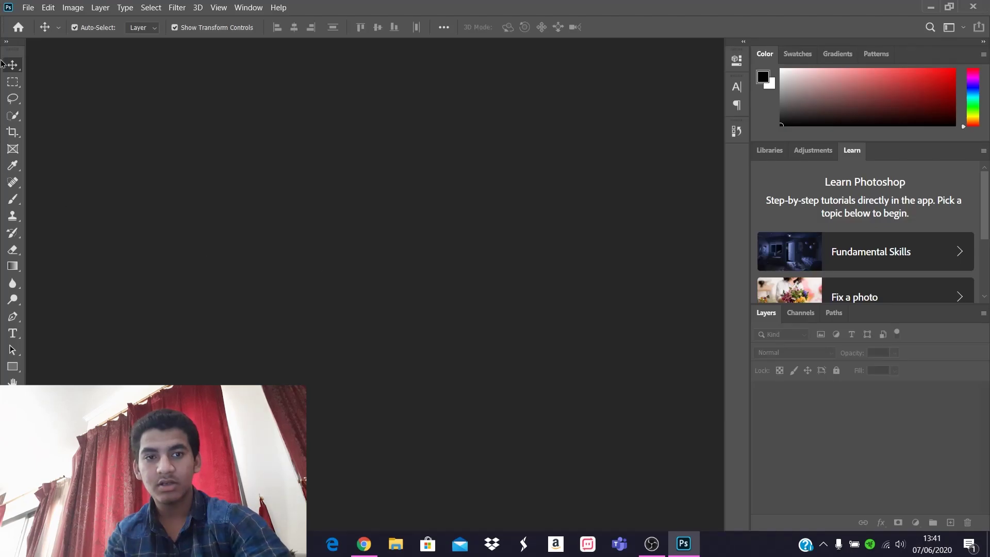
Create a new document from the recent Custom preset, 1920 x 1080 pixels at 300 pixels/centimeter with a white background.
left_click(27, 7)
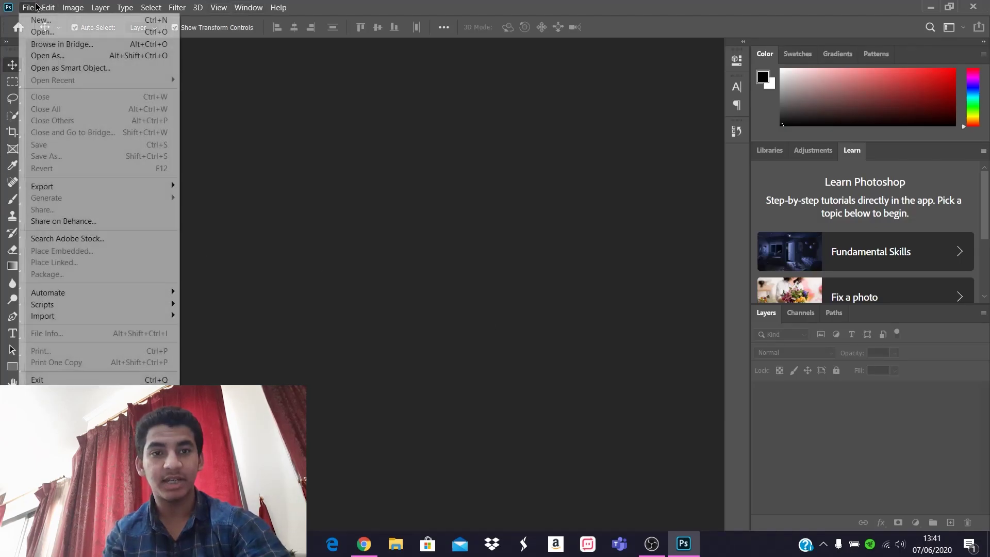
mouse_move(48, 8)
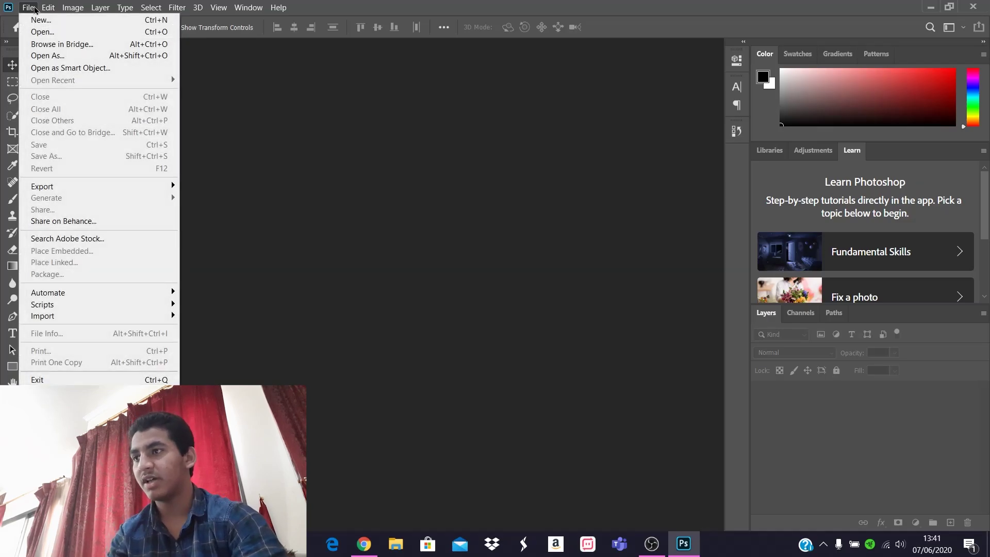
left_click(39, 19)
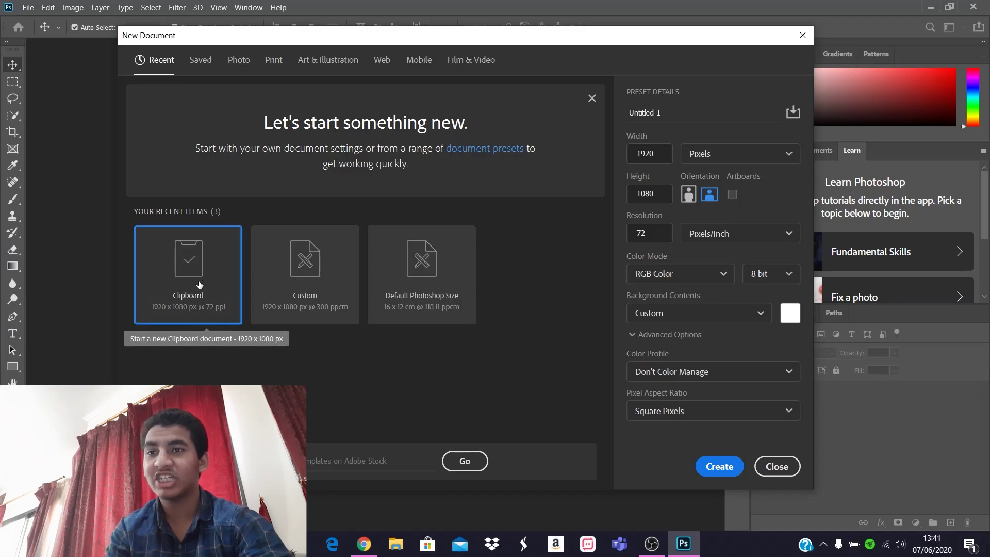
left_click(305, 273)
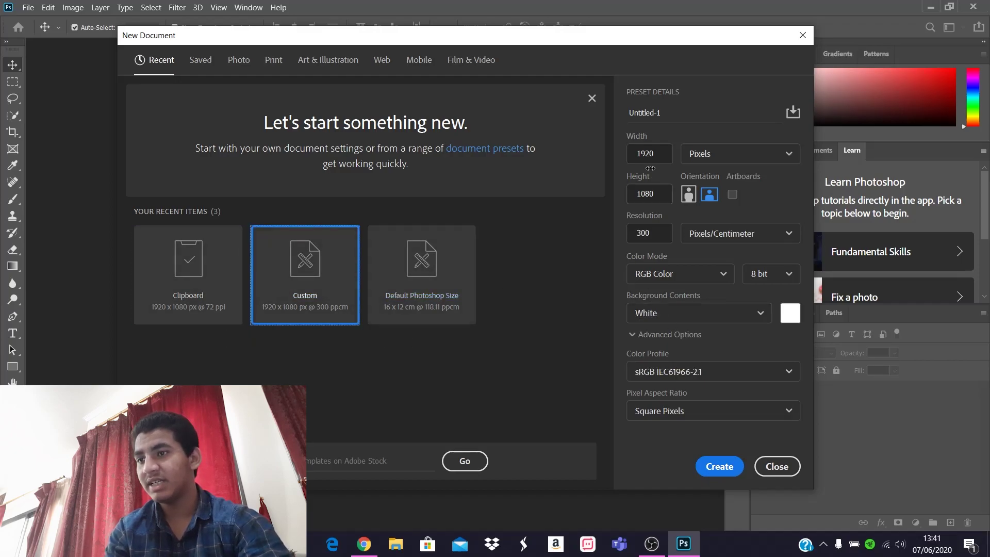
left_click(686, 155)
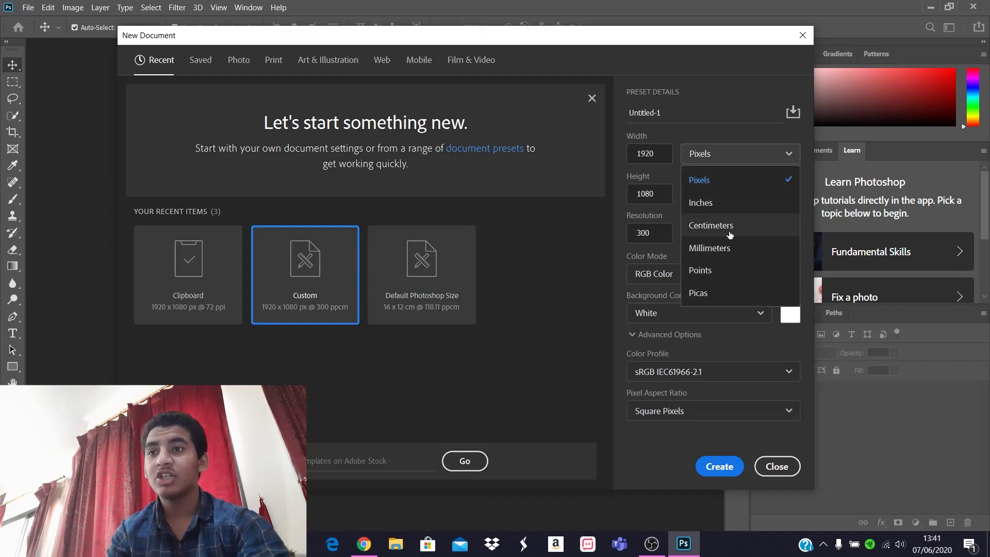
left_click(749, 158)
left_click_drag(641, 153, 693, 159)
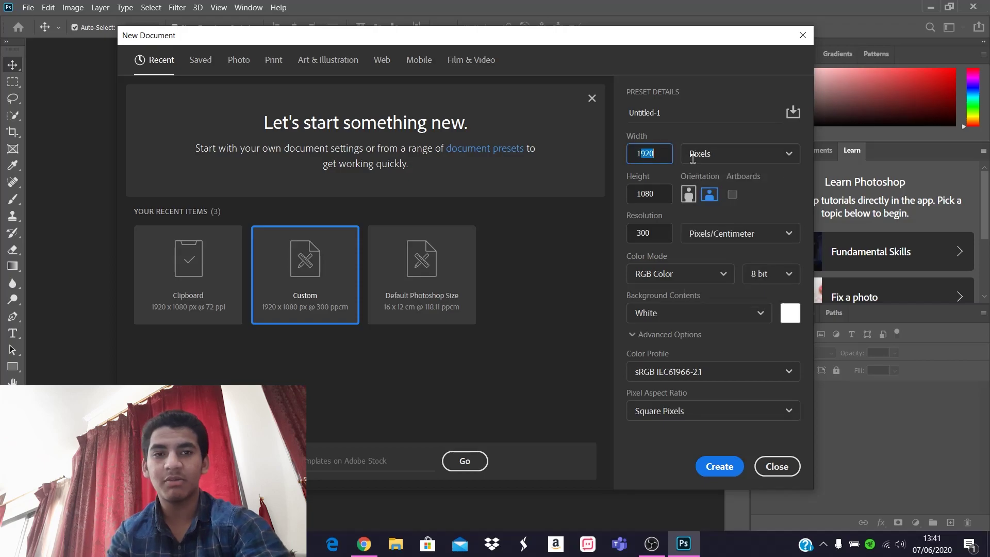
left_click(680, 162)
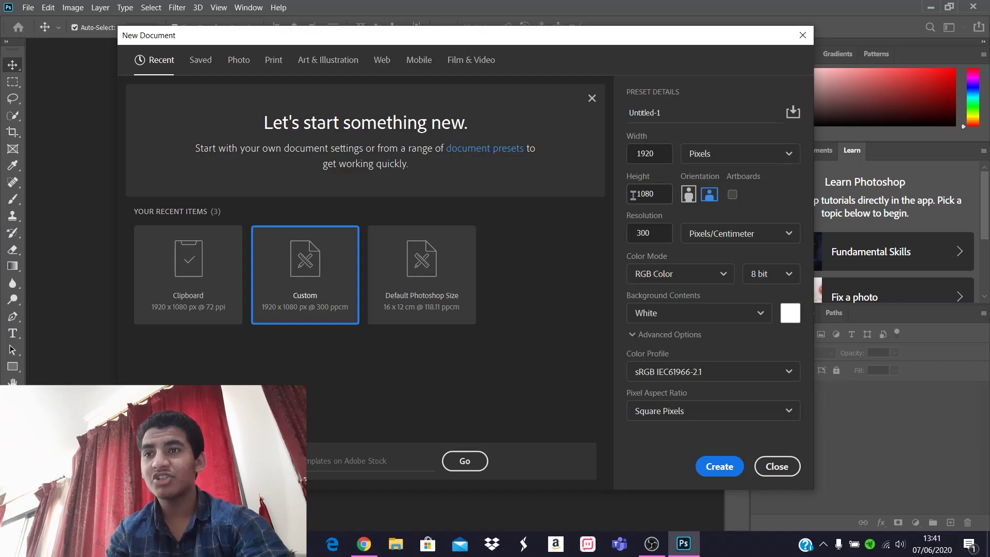
left_click_drag(639, 233, 694, 227)
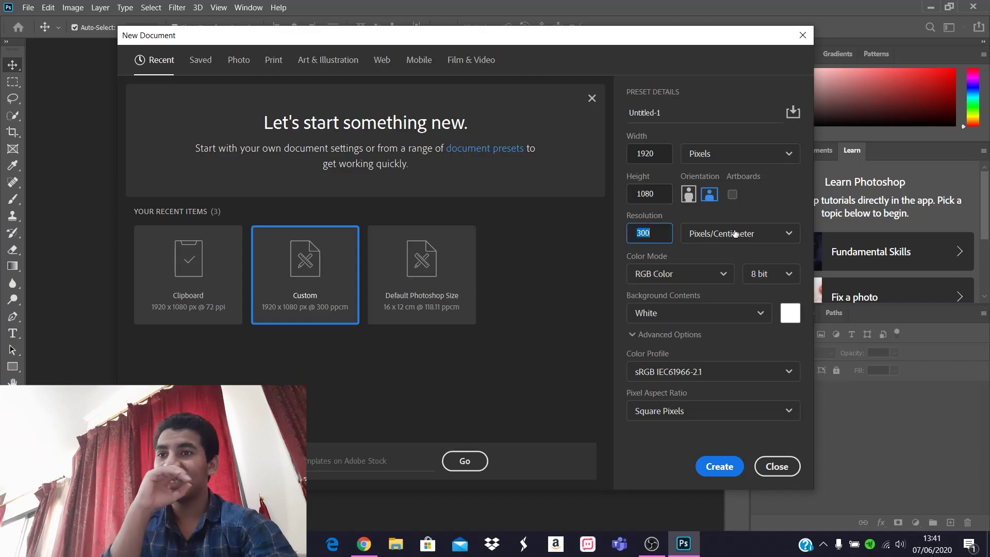
left_click(717, 466)
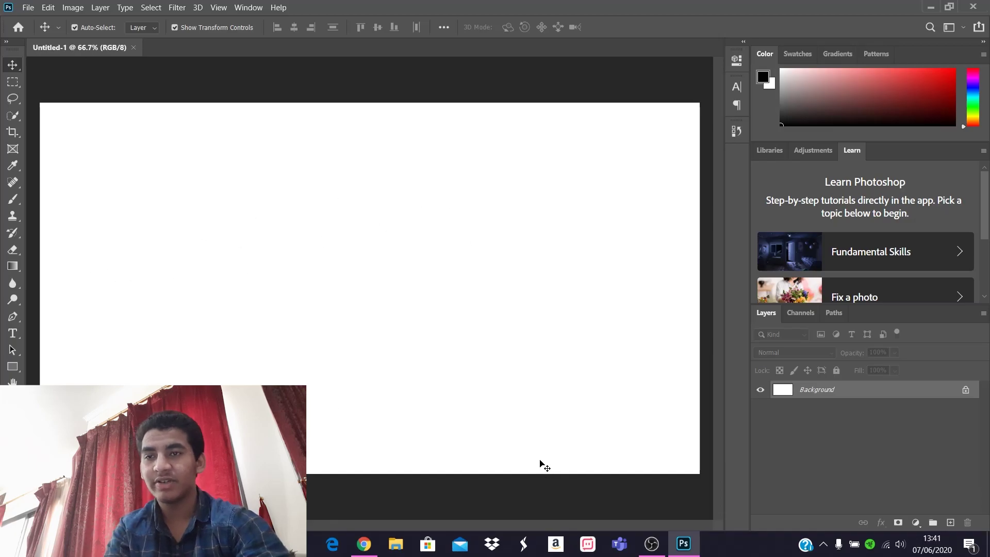
Switch to Chrome and search Google for "dark knight fortnite".
mouse_move(375, 554)
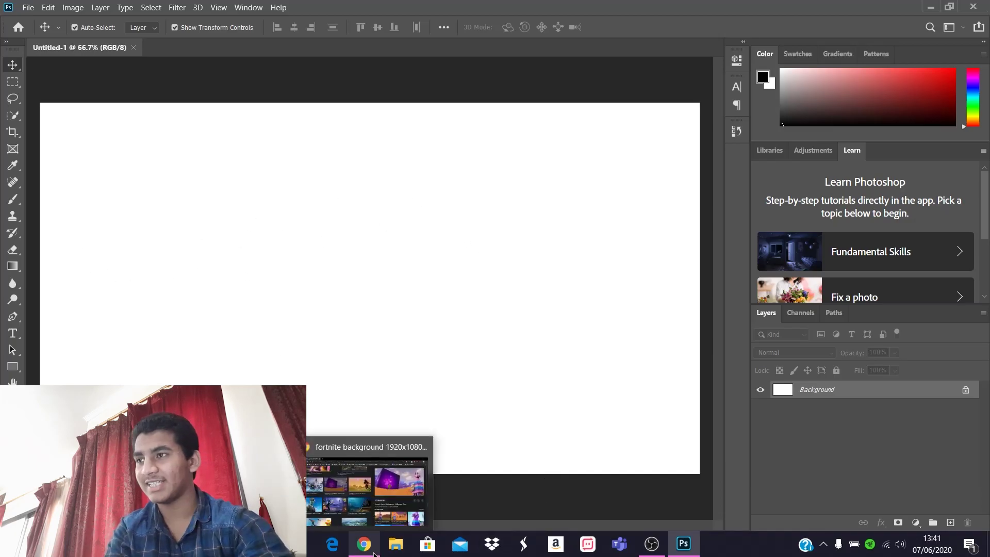
left_click(368, 490)
scroll(237, 209, "down", 5)
scroll(235, 207, "up", 8)
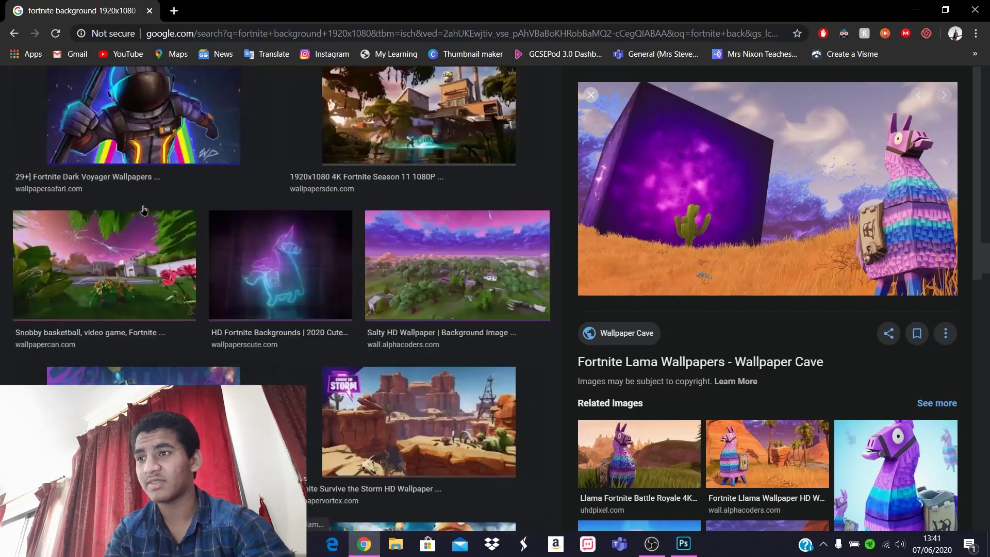
scroll(144, 210, "down", 5)
left_click(368, 33)
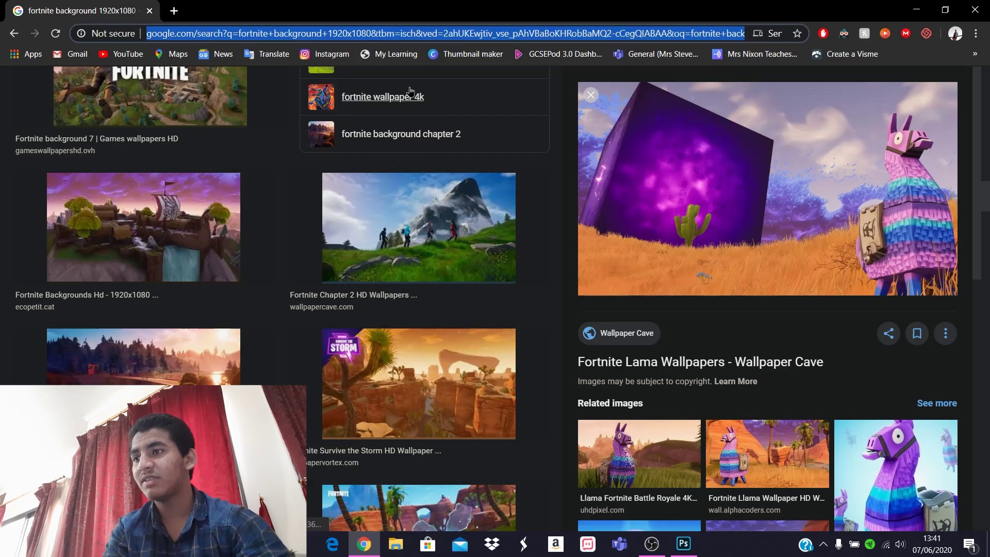
type("Dark knight f")
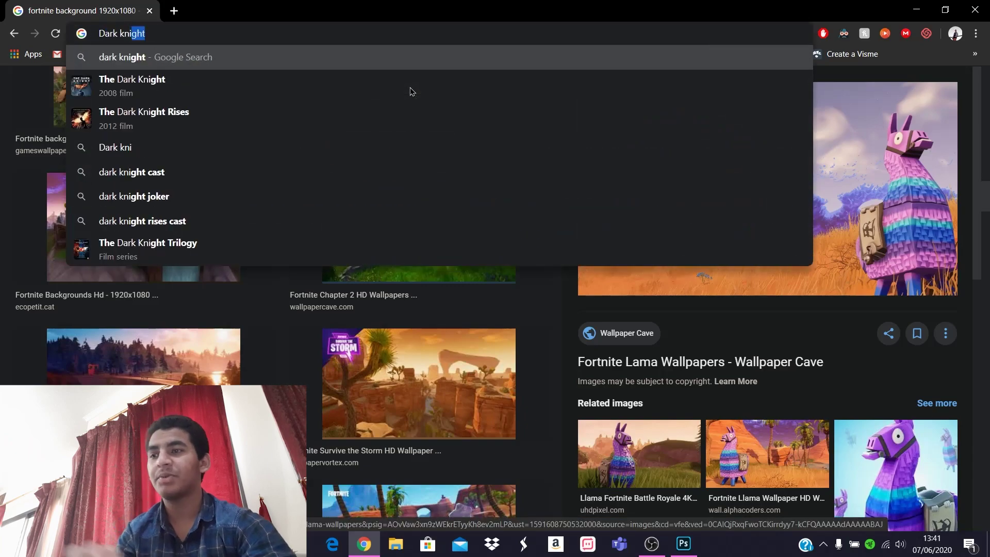
type("ortnite")
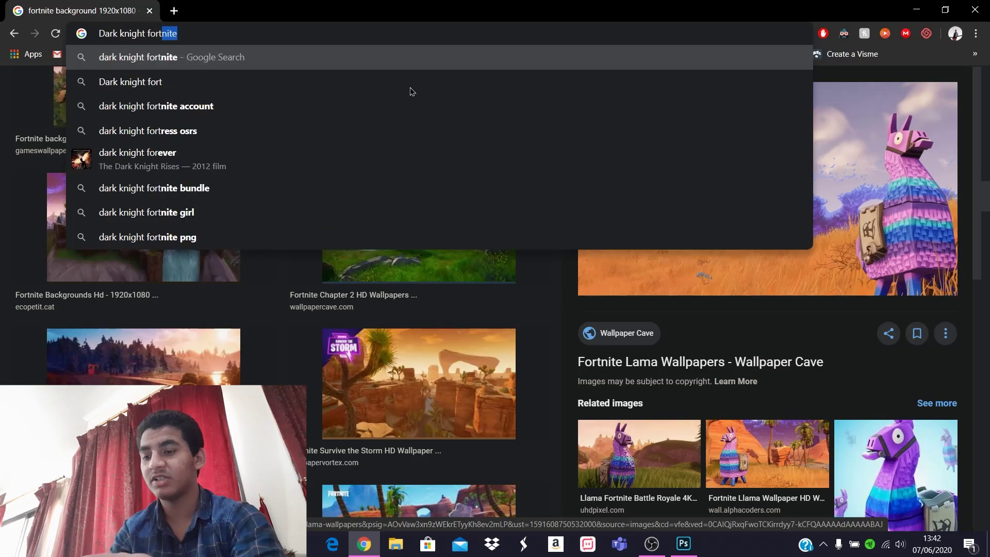
key("Return")
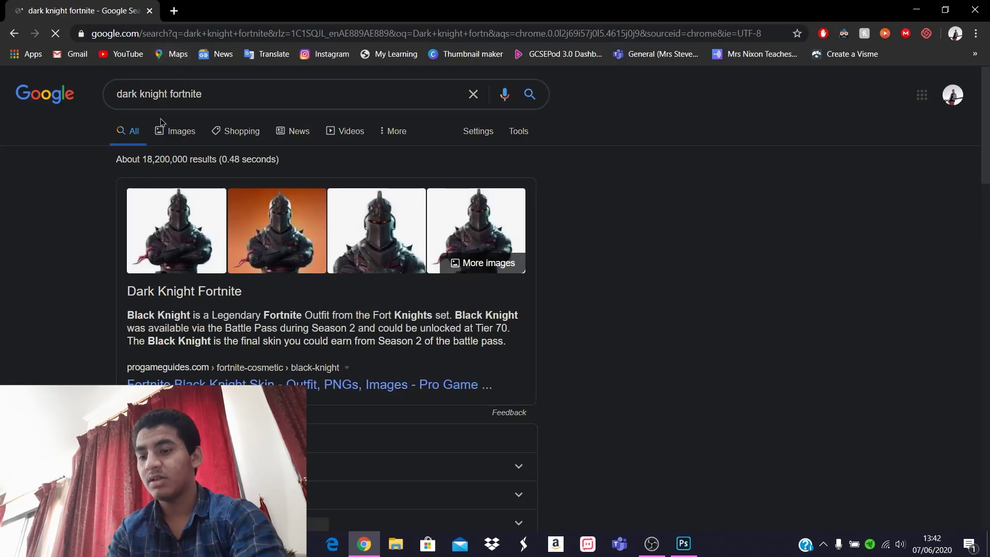
Show the image results and refine the search to "dark knight fortnite png".
left_click(205, 218)
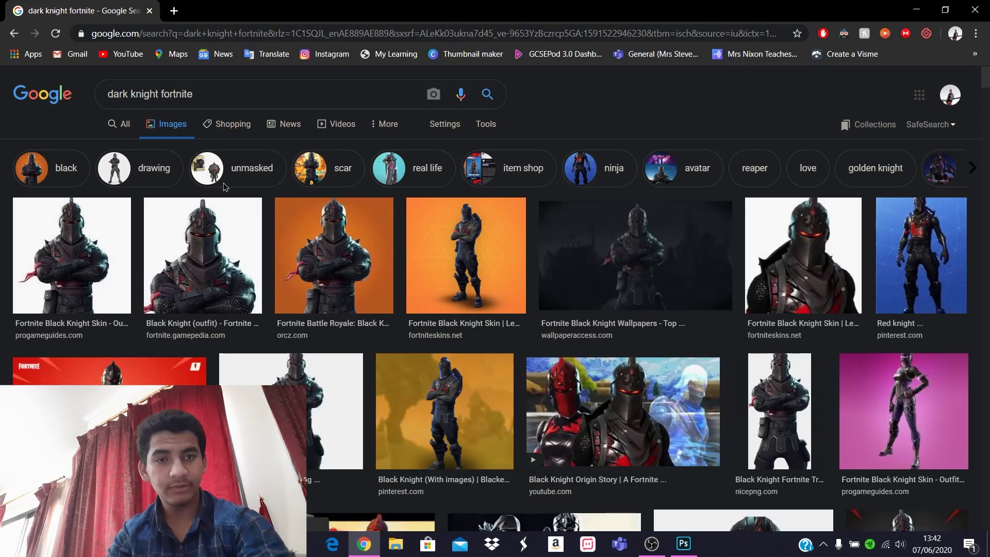
left_click(294, 101)
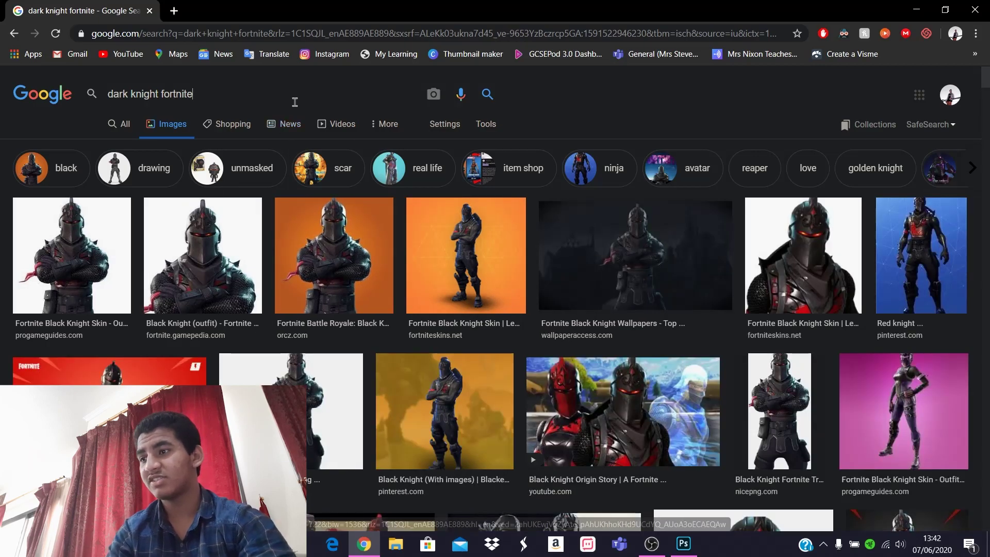
type("png")
key("Return")
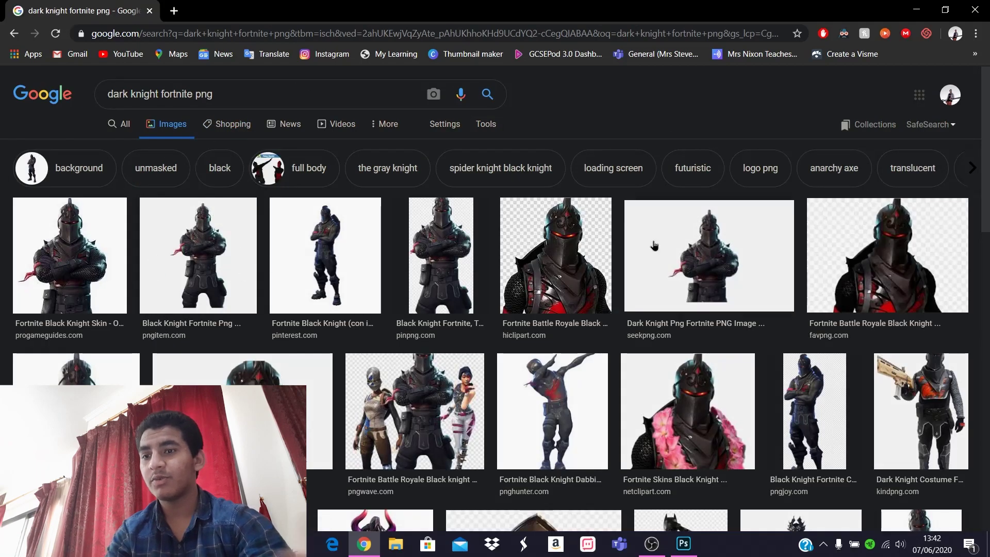
Compare several black knight image results and copy the crossed-arms character image from PNGitem.
left_click(579, 242)
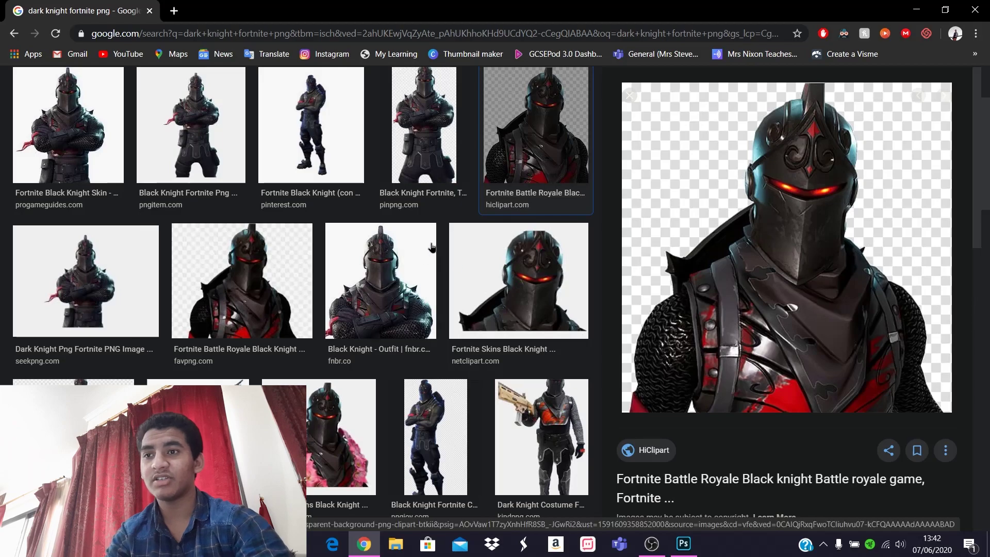
left_click(304, 286)
left_click_drag(343, 313, 381, 300)
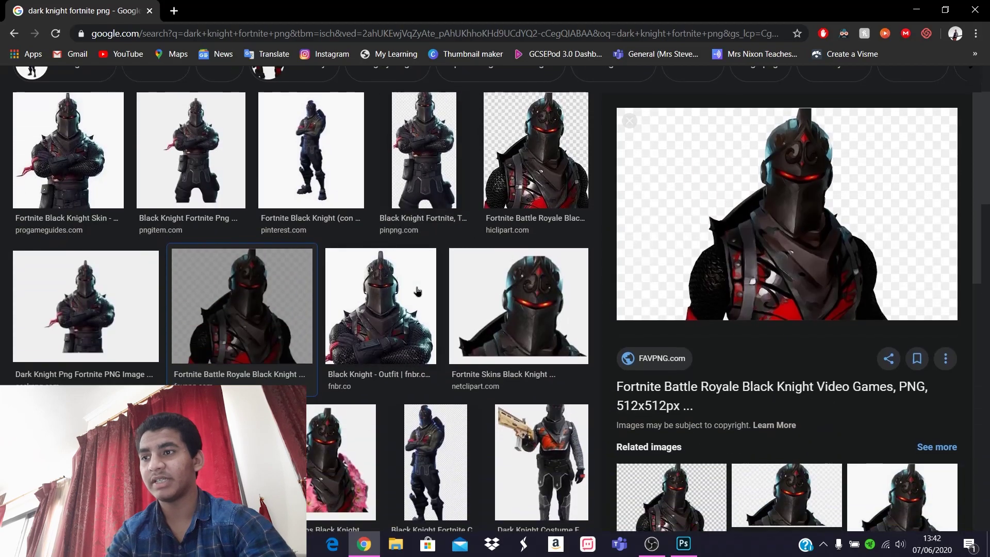
left_click(411, 289)
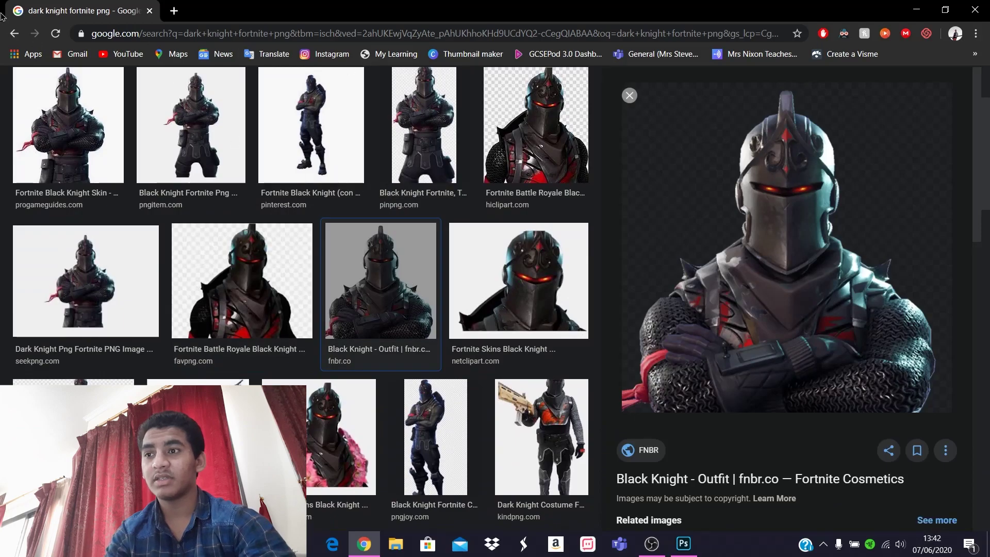
left_click(88, 142)
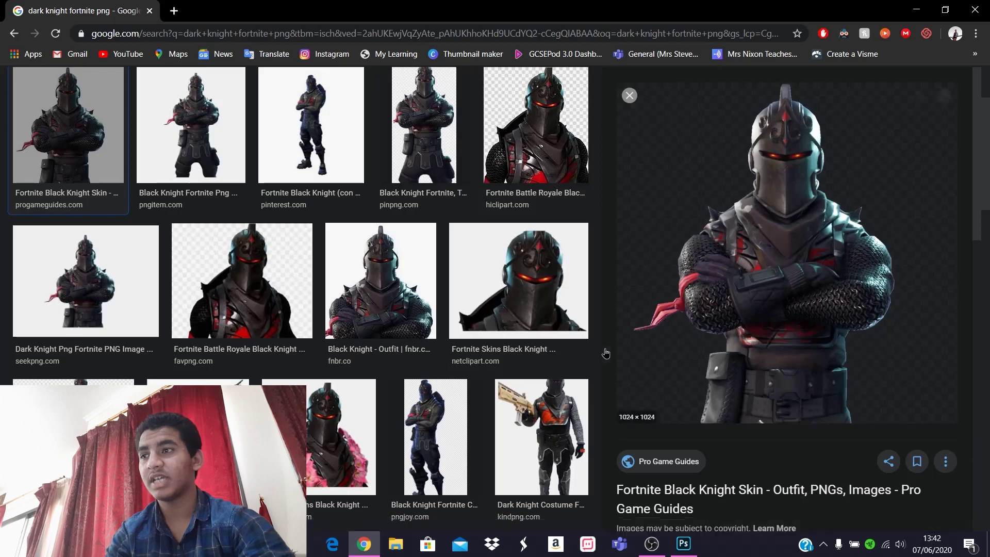
left_click(187, 150)
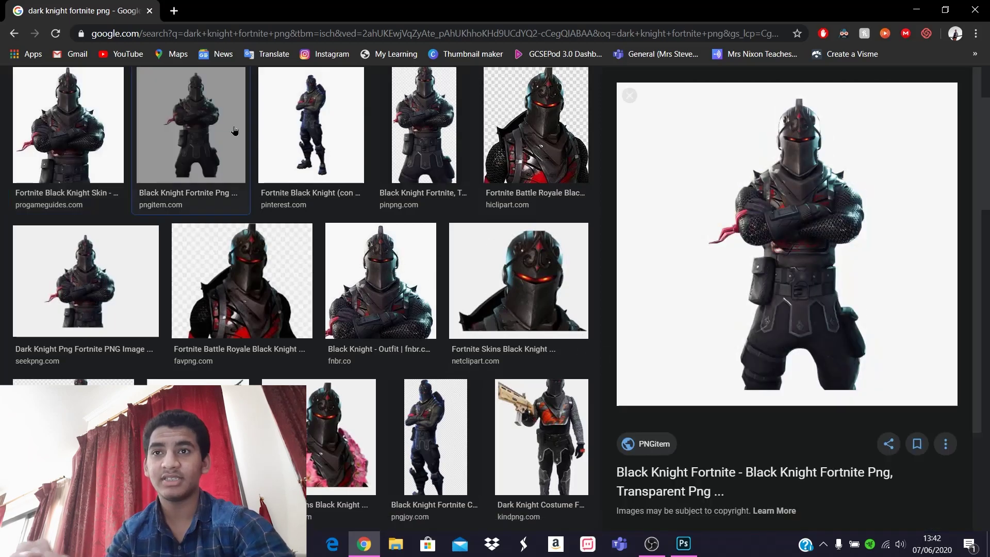
right_click(828, 331)
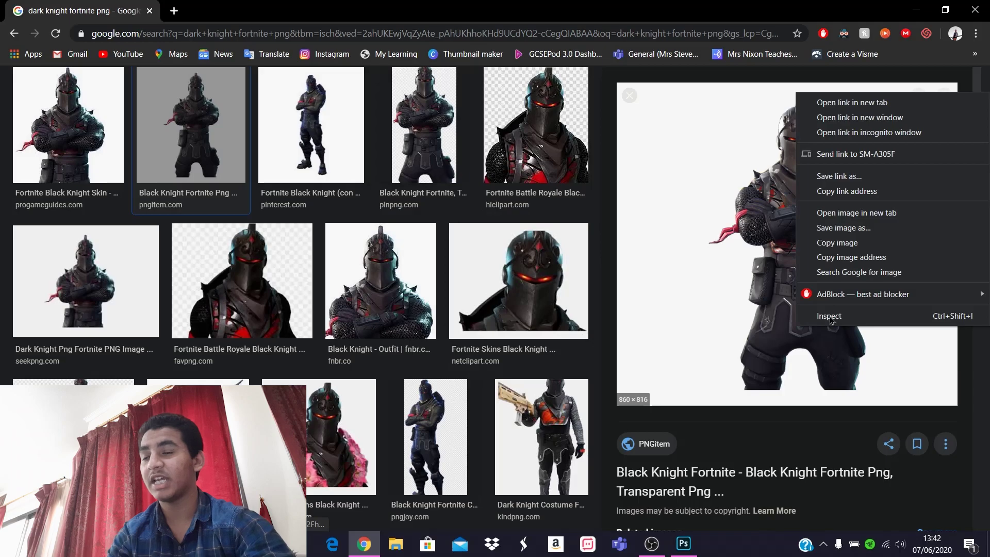
left_click(843, 246)
Switch to Photoshop, paste the copied knight image into the document and move it to the left side of the canvas.
left_click(683, 543)
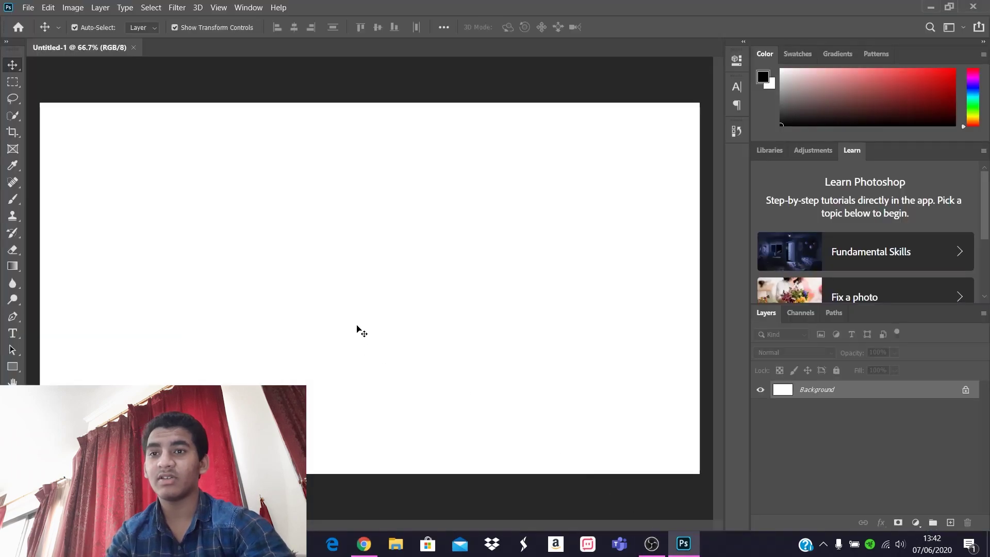
key("ctrl+v")
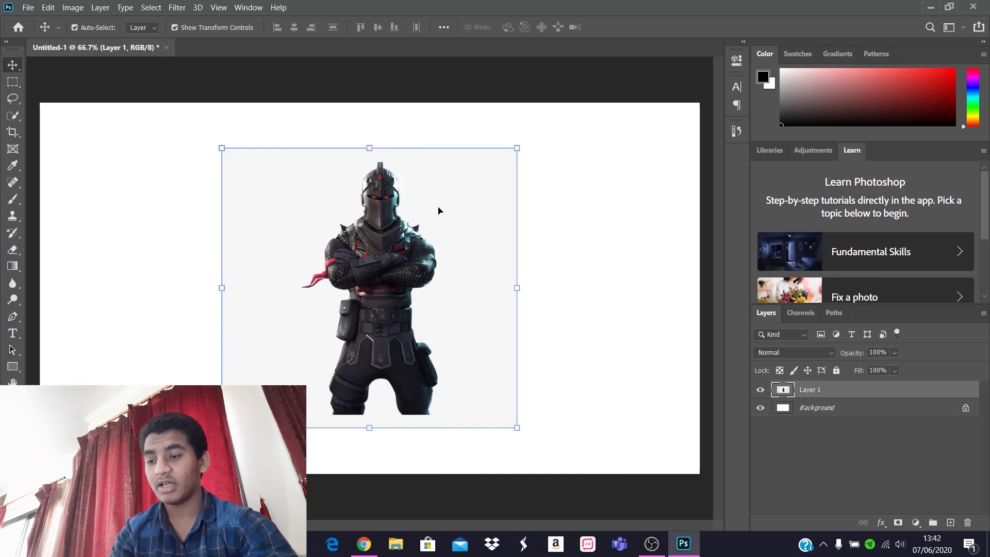
left_click_drag(394, 247, 153, 247)
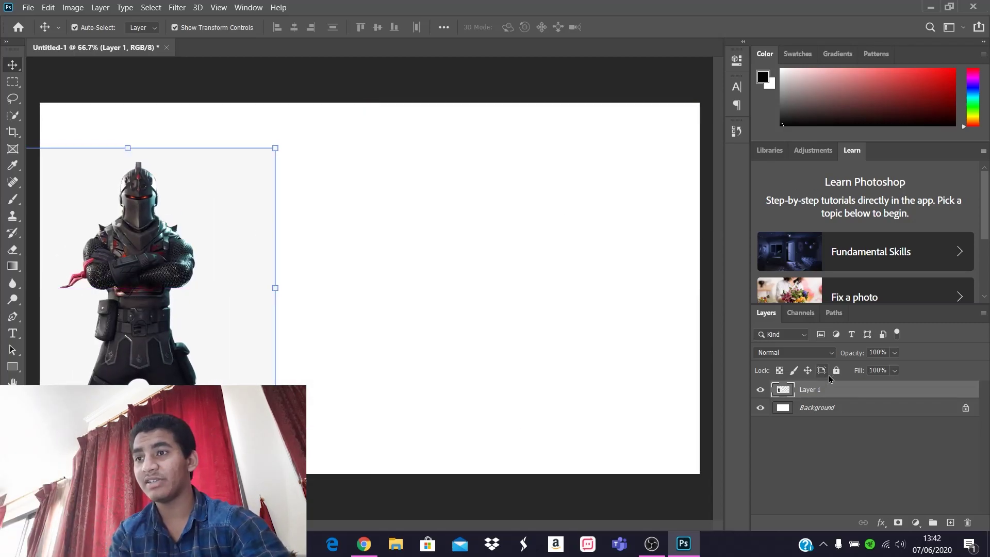
With the Background layer selected, set the foreground color to red e90000.
double_click(792, 407)
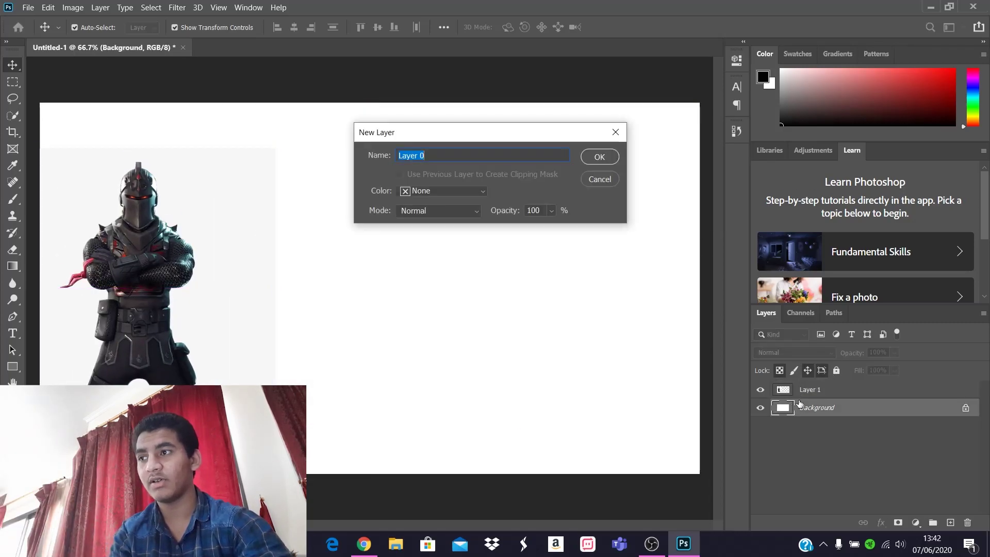
left_click(616, 132)
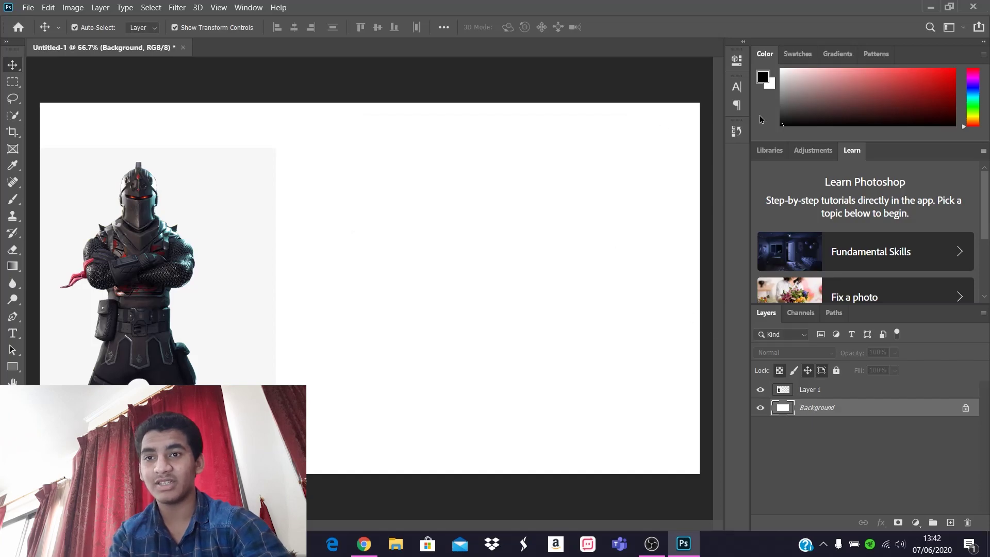
left_click_drag(788, 116, 986, 78)
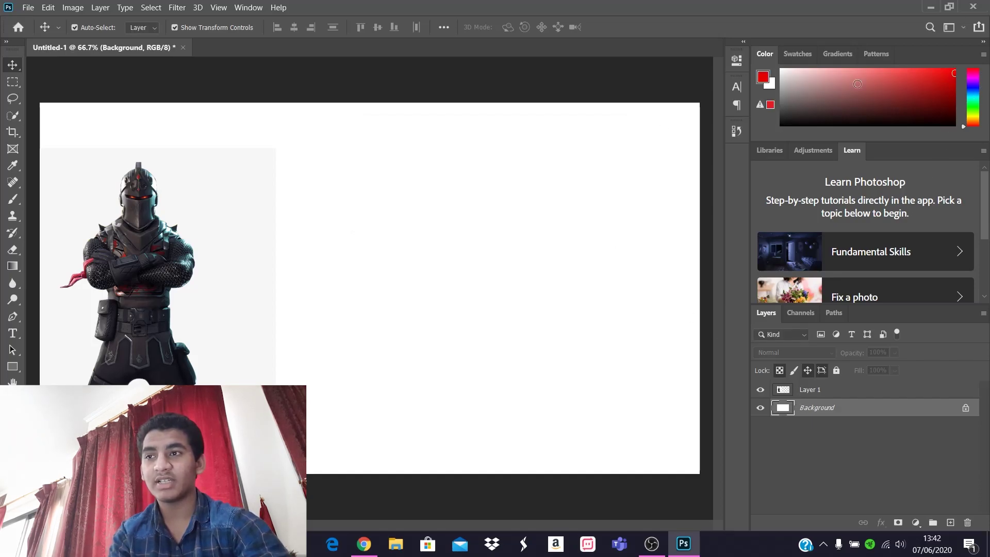
left_click(761, 78)
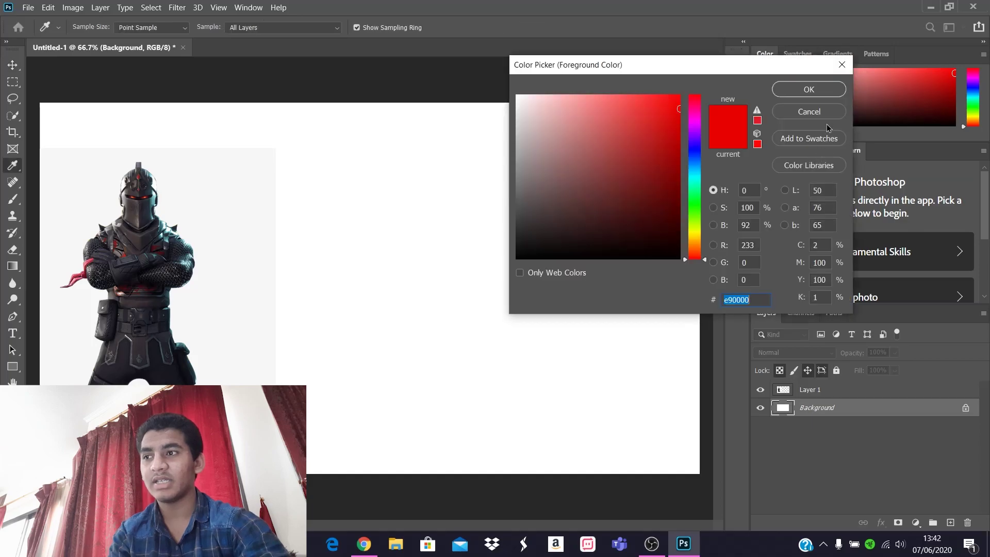
left_click(827, 90)
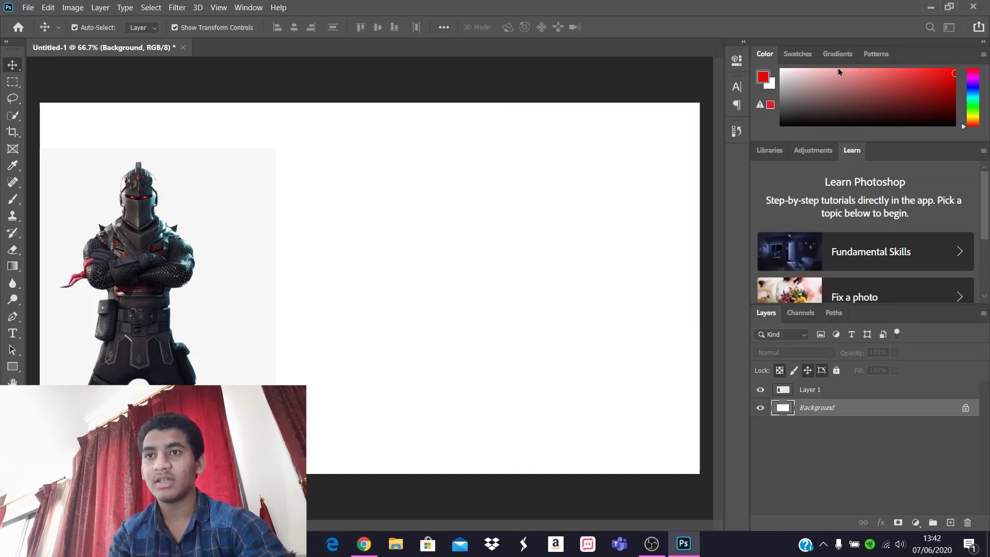
Select the knight image's layer and move it about 317 px right and 25 px down on the canvas.
left_click(786, 396)
left_click_drag(224, 312, 333, 322)
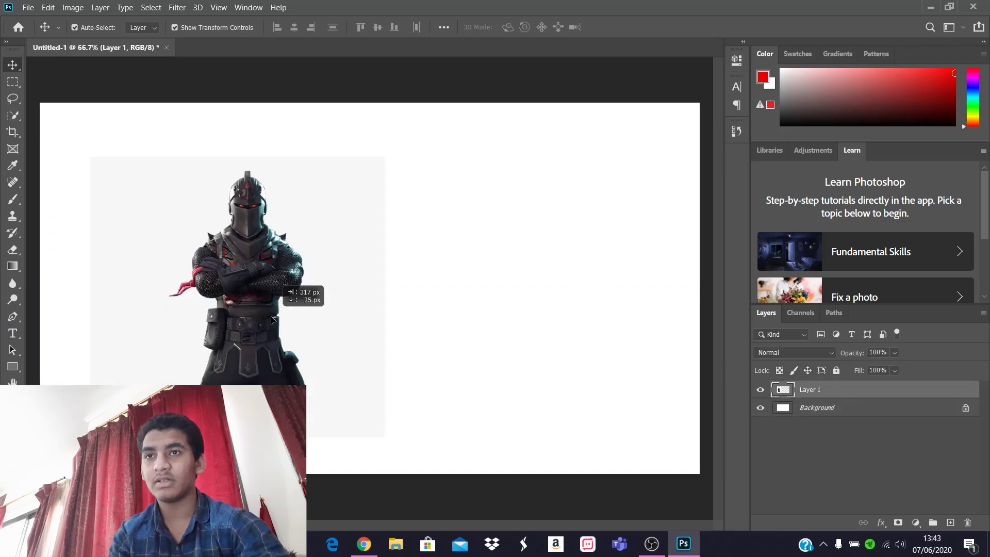
Enlarge the knight image to 134.72% and align its upper edge with the top of the canvas.
left_click_drag(384, 438, 406, 459)
left_click_drag(90, 159, 23, 60)
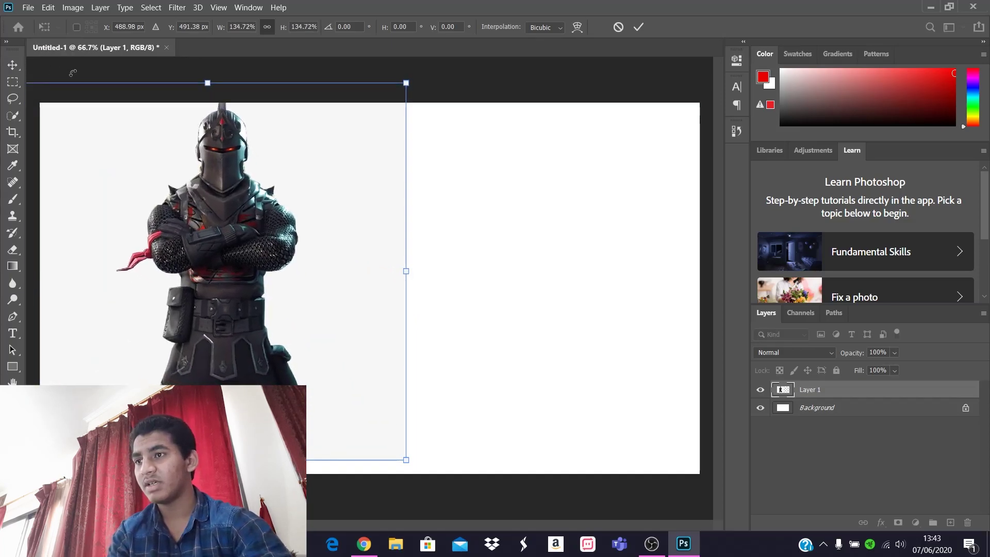
left_click_drag(201, 290, 199, 311)
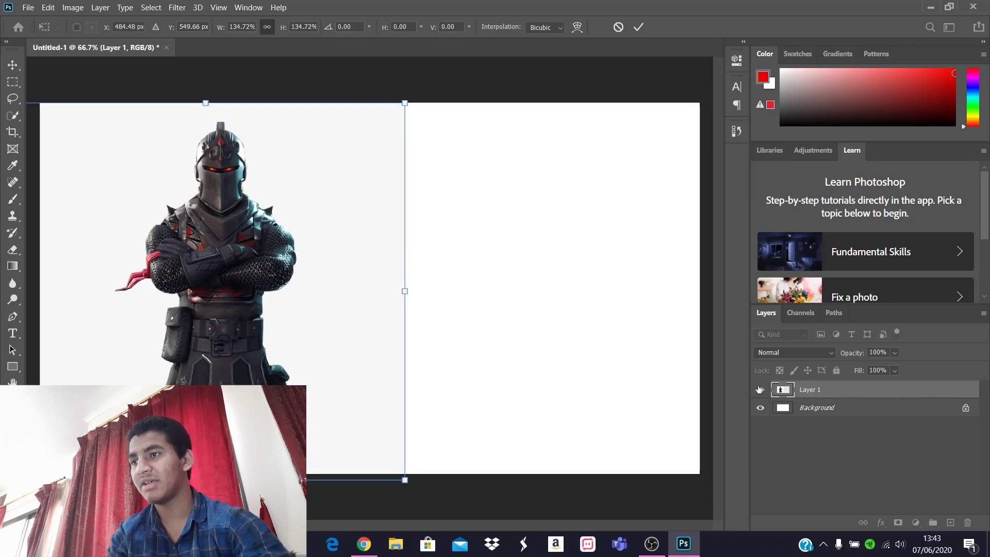
Select the knight figure with the Quick Selection tool and add a layer mask that hides its grey backdrop.
left_click(13, 115)
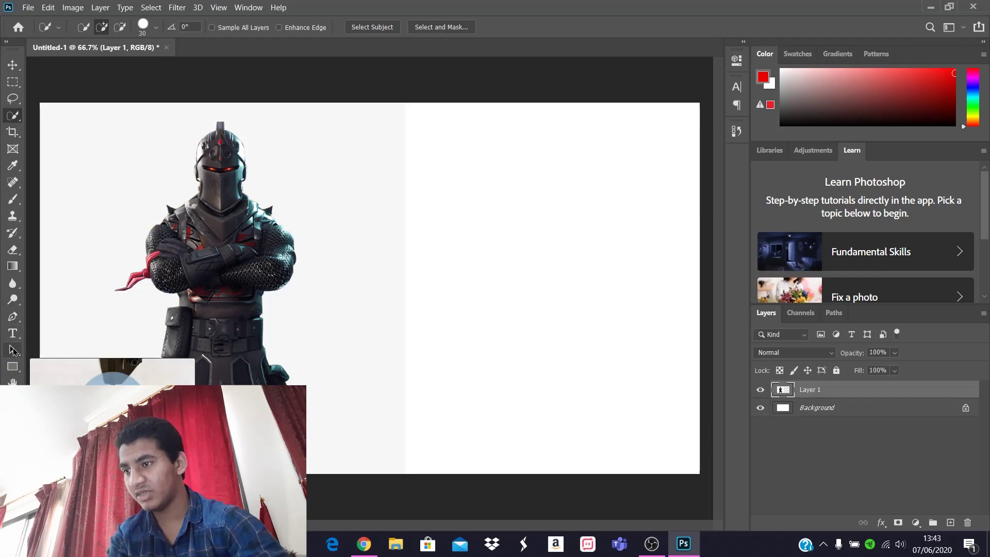
left_click(11, 320)
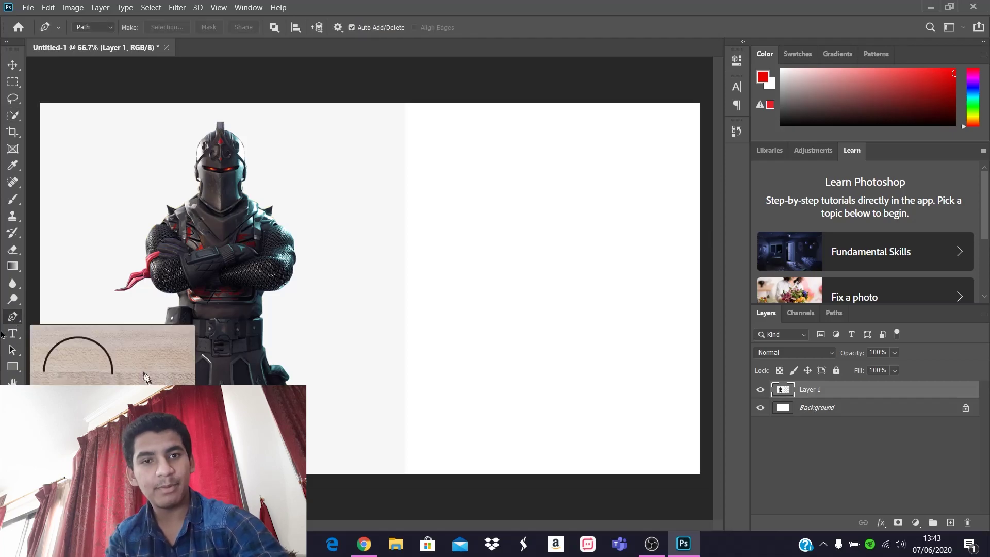
left_click(12, 116)
mouse_move(217, 136)
left_mouse_down()
mouse_move(232, 266)
mouse_move(222, 339)
left_mouse_up()
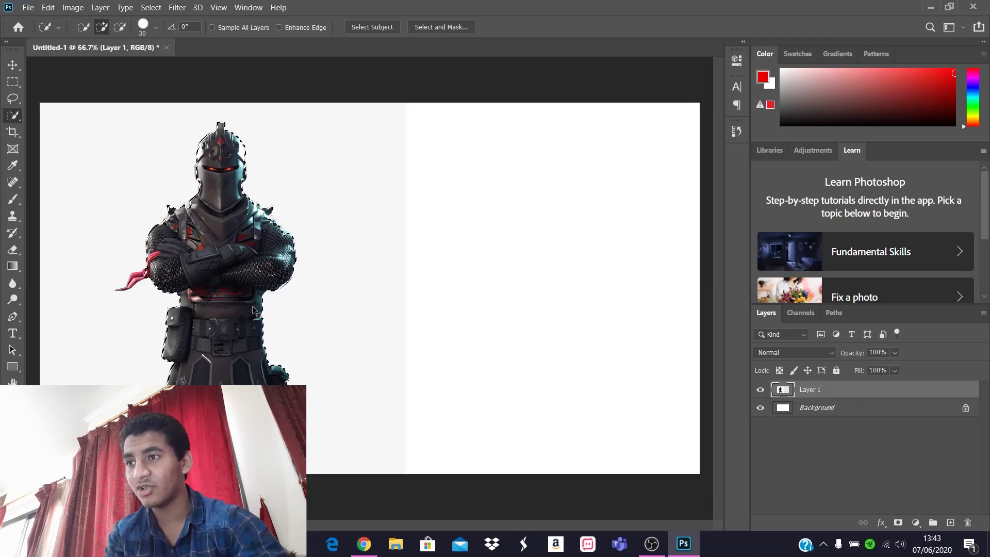
left_click(898, 521)
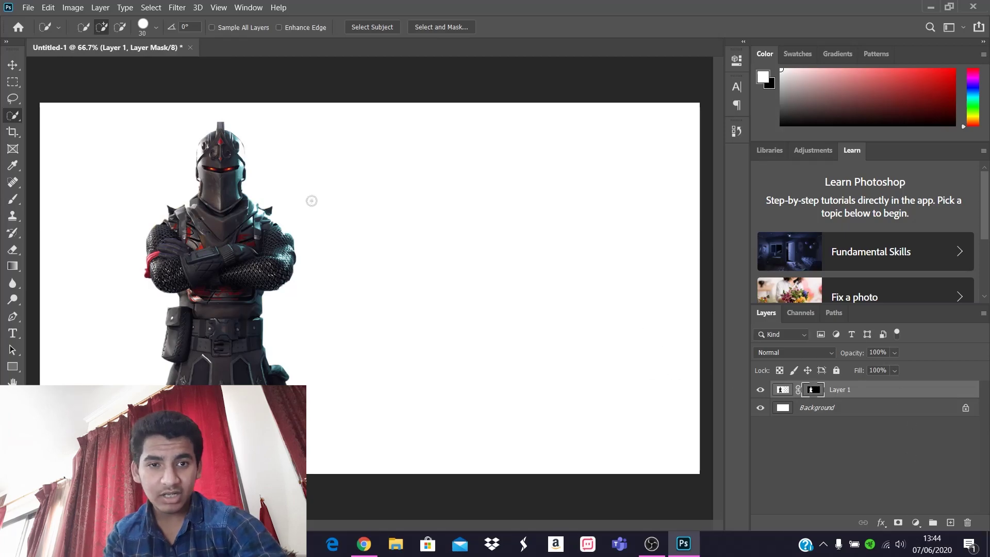
Try moving the masked knight to different positions in the left part of the canvas.
left_click(12, 65)
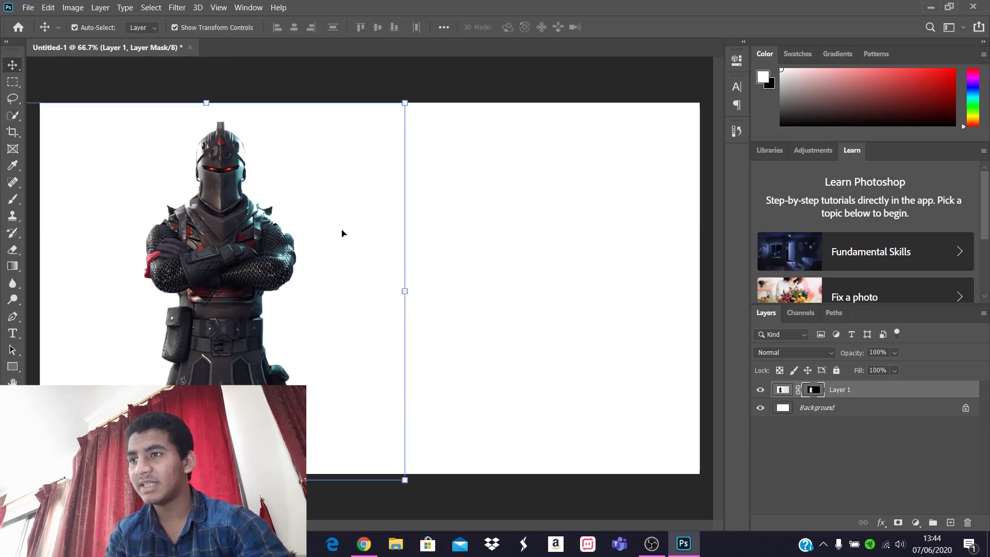
left_click_drag(247, 234, 225, 197)
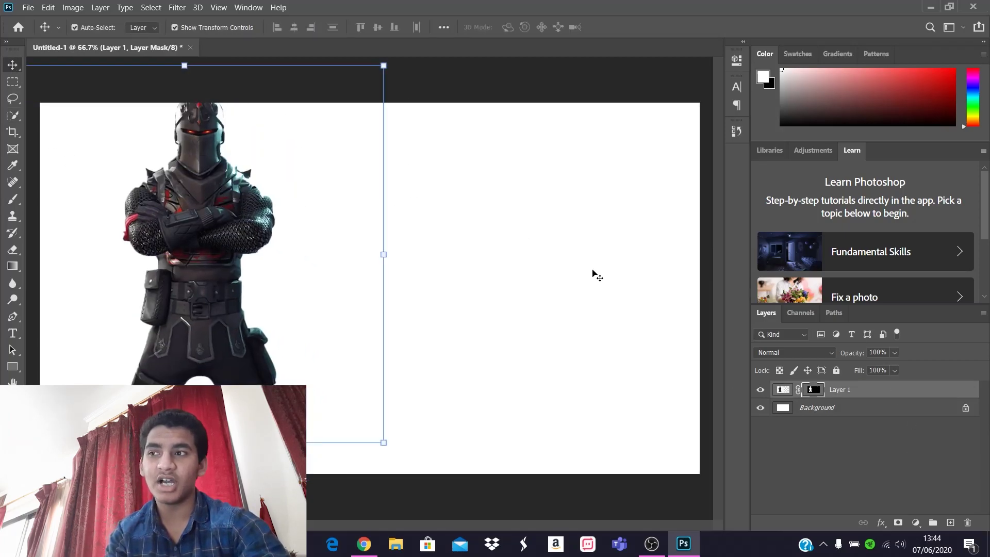
left_click_drag(255, 264, 194, 315)
left_click_drag(199, 259, 192, 297)
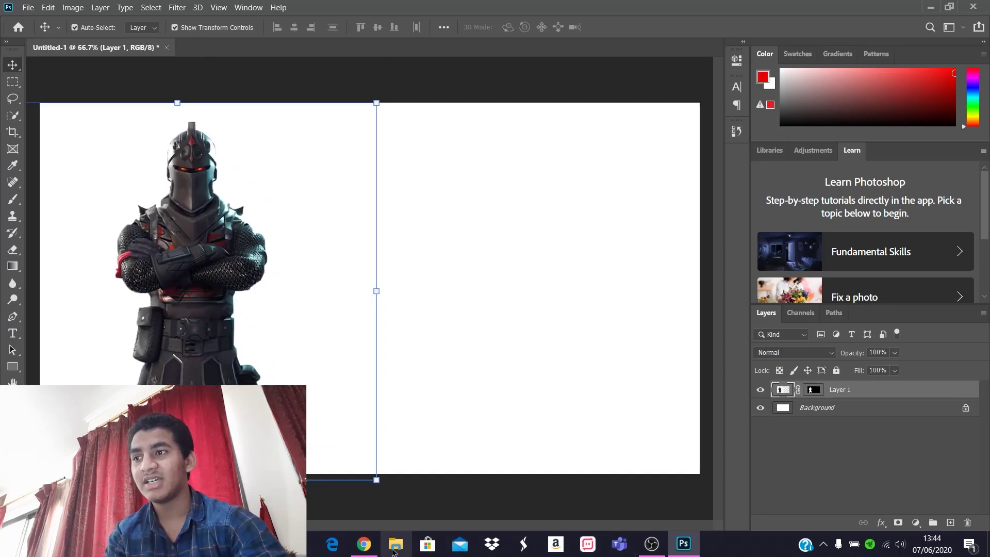
Switch to Chrome and search Google Images for "fortnite background 1920x1080".
left_click(364, 545)
left_click(234, 34)
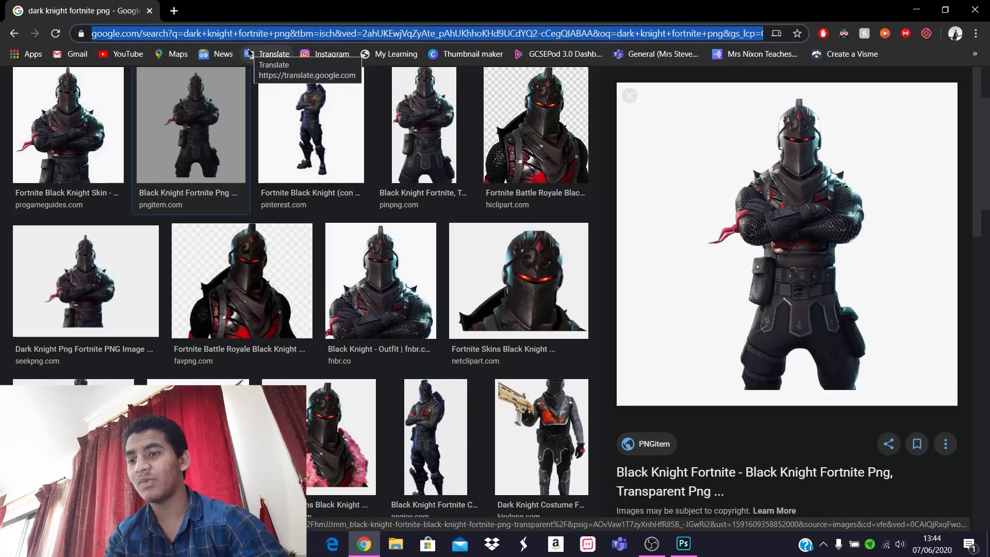
type("fortno")
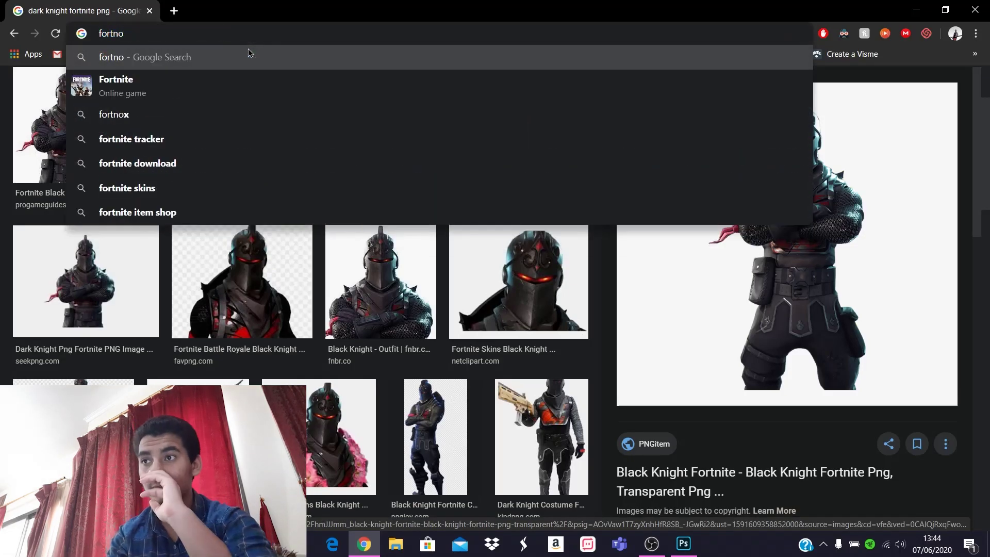
key("BackSpace")
type("ite back")
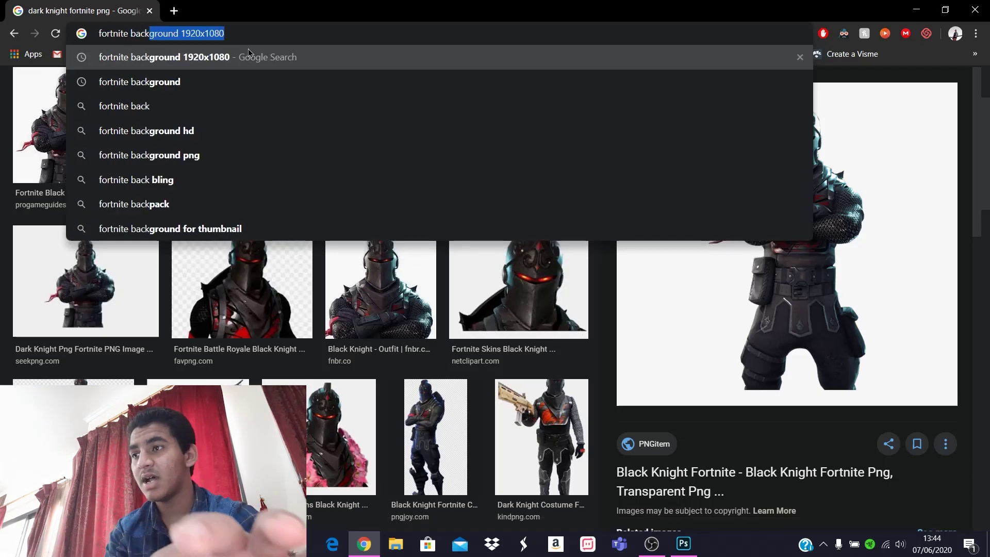
key("Return")
left_click(196, 130)
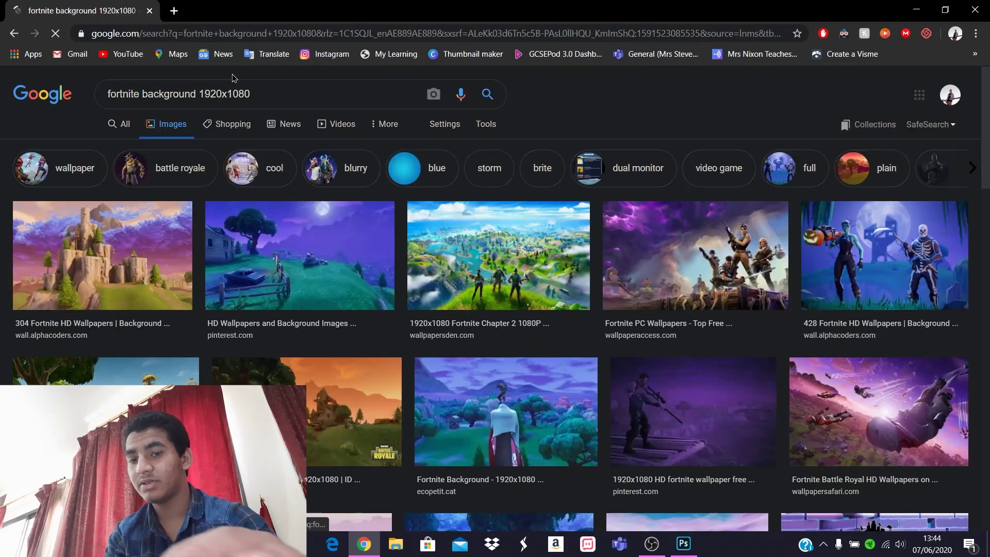
Browse the background results, open the WallpaperAccess Fortnite map wallpaper with the lakeside shed, and copy the 1920 × 1080 image.
left_click_drag(251, 94, 202, 91)
left_click(269, 96)
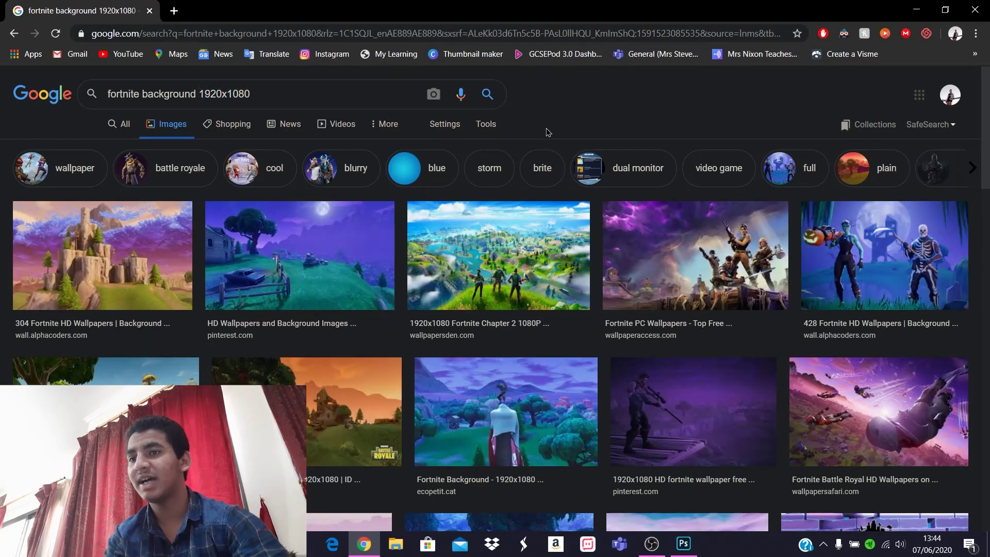
left_click(540, 92)
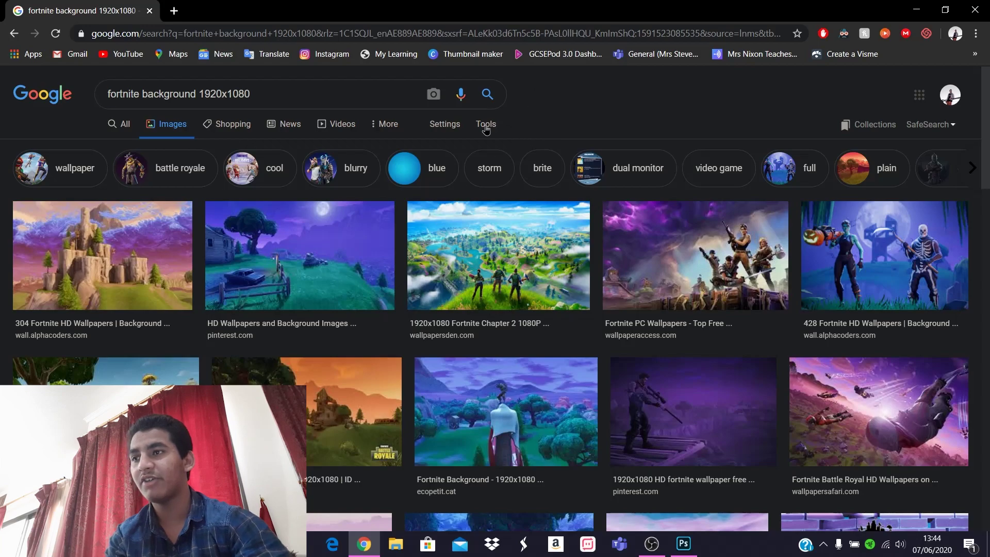
scroll(412, 304, "down", 6)
scroll(310, 300, "up", 4)
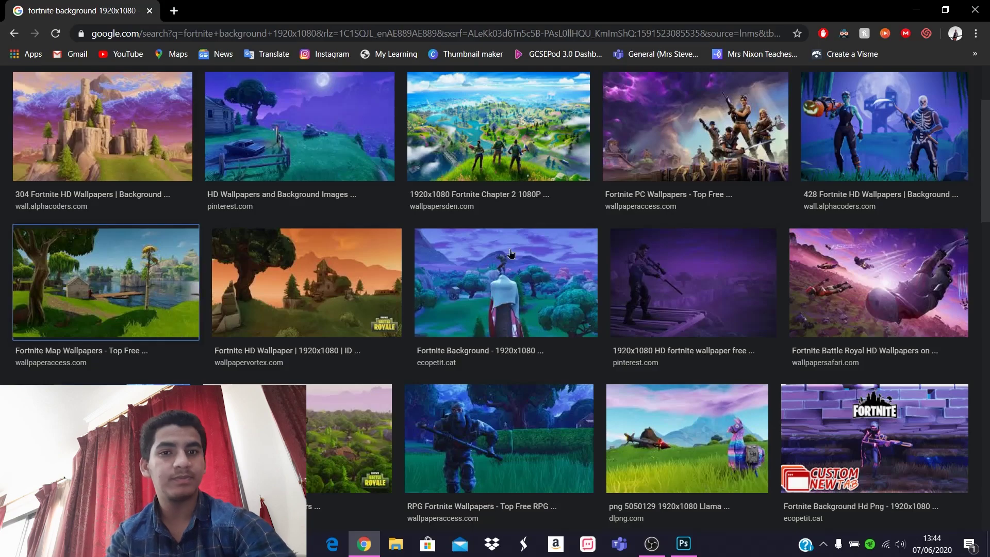
left_click(161, 312)
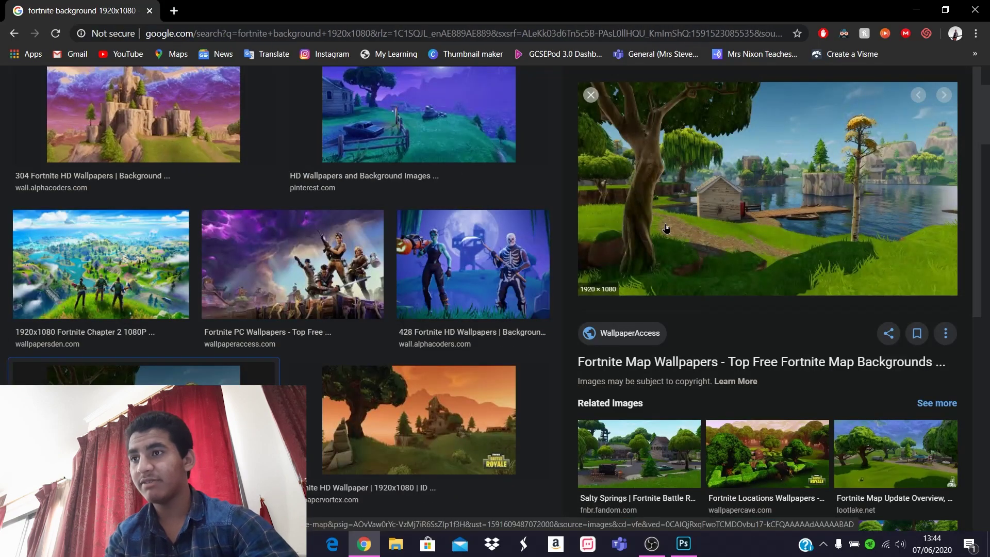
right_click(728, 195)
left_click(812, 347)
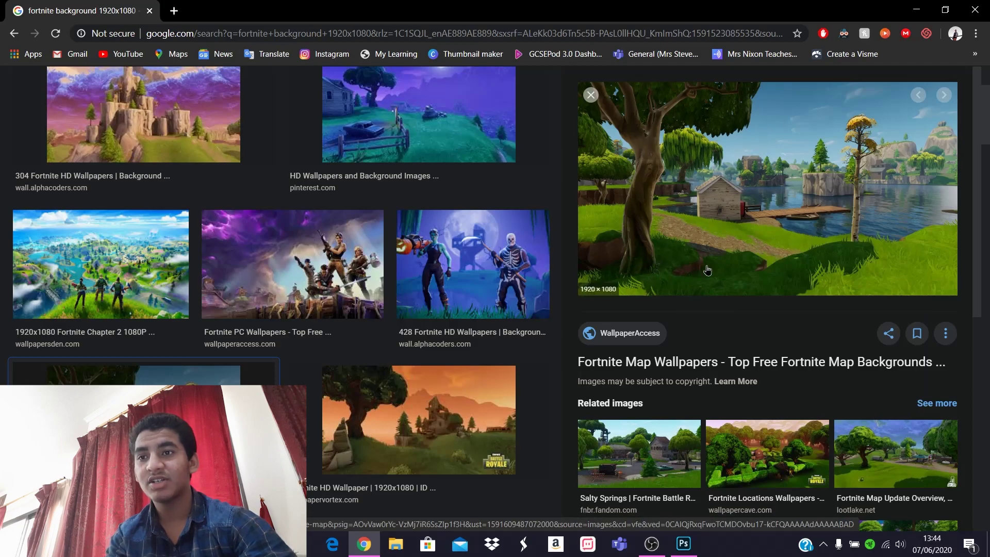
mouse_move(610, 292)
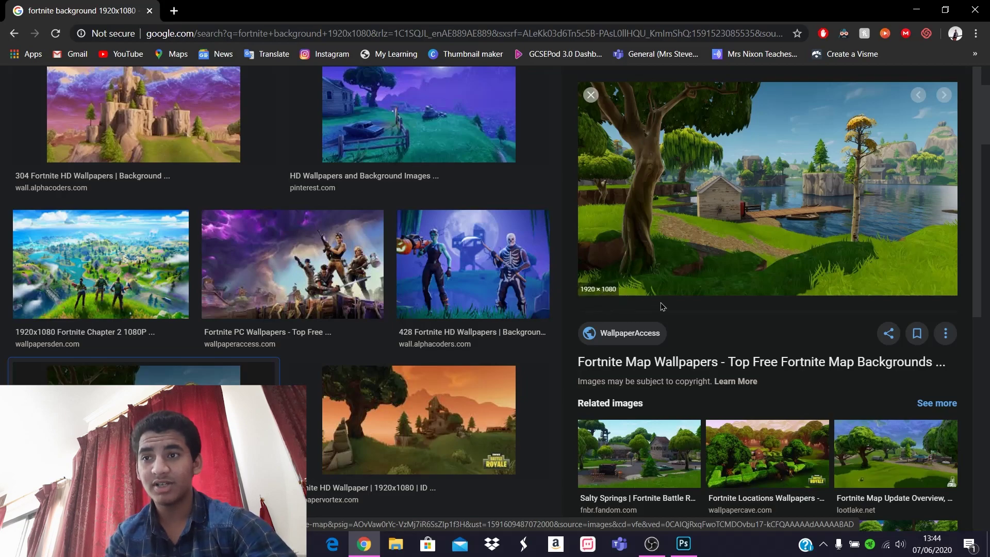
Close the browser, paste the copied wallpaper into the Photoshop document and place its layer below the knight's layer.
left_click(975, 9)
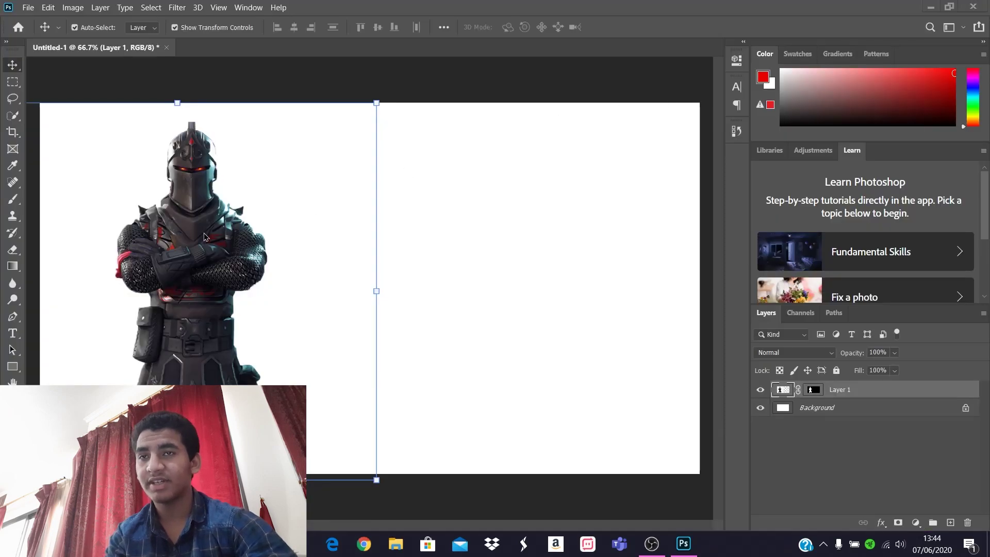
left_click(508, 281)
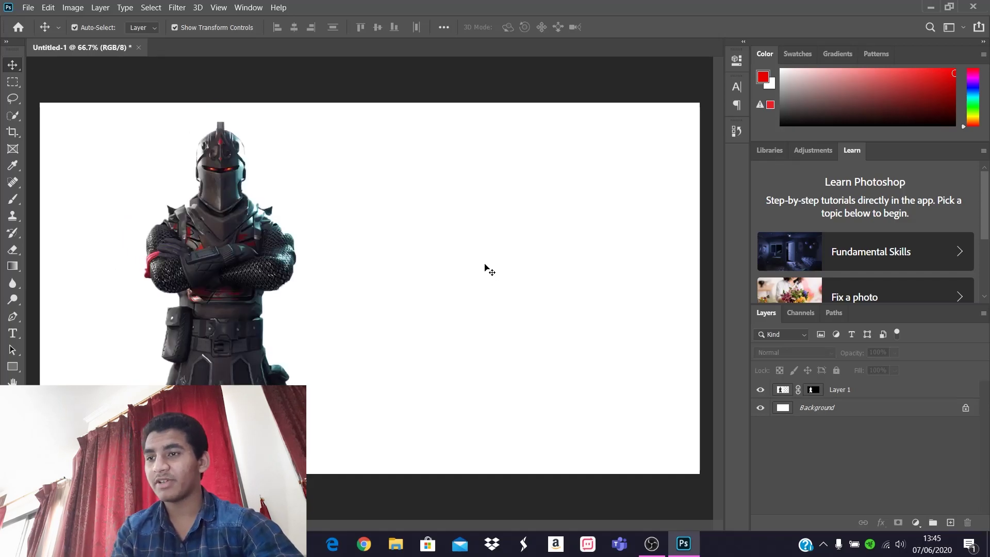
key("ctrl+v")
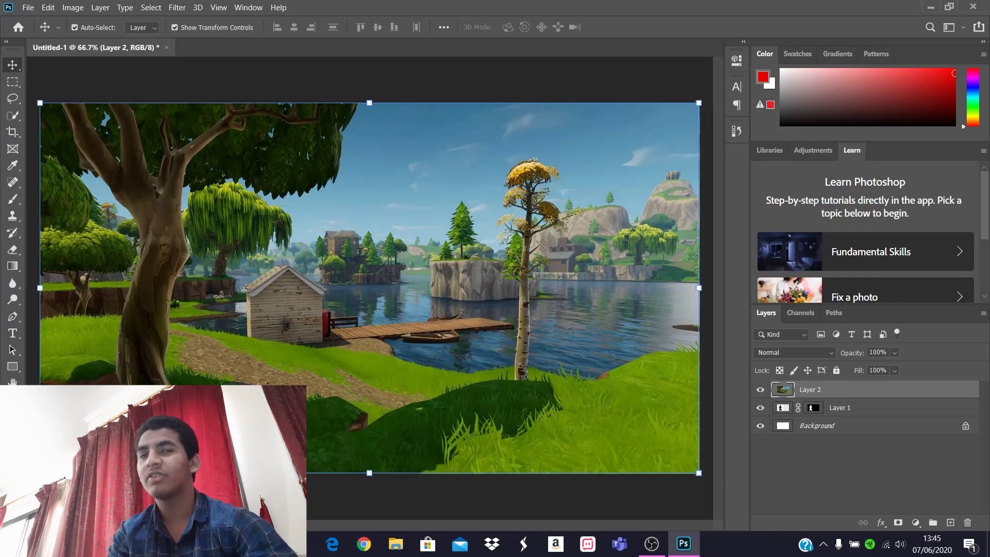
left_click_drag(819, 395, 828, 416)
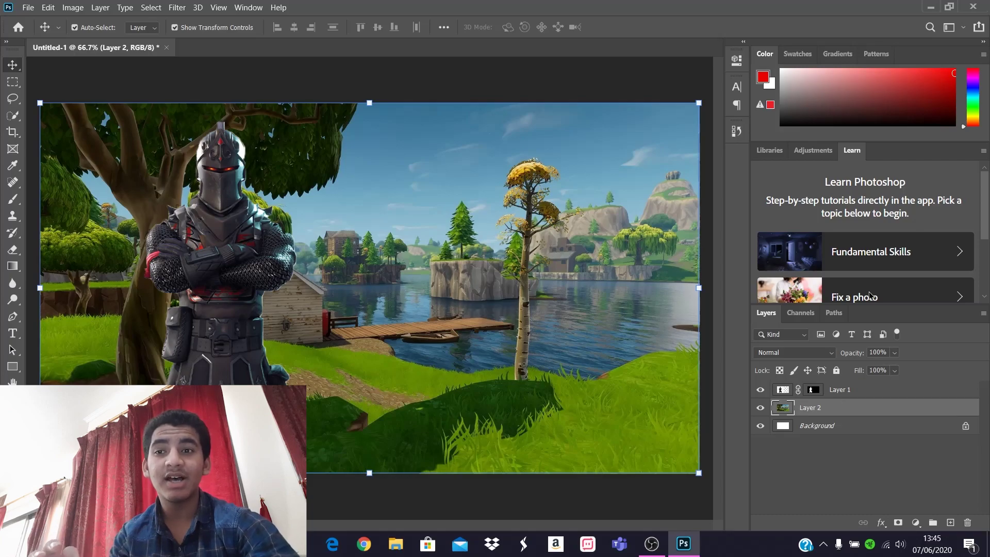
Enlarge the knight to 142.91% and position it on the left side of the canvas with its helmet just below the upper edge.
right_click(654, 327)
left_click(247, 265)
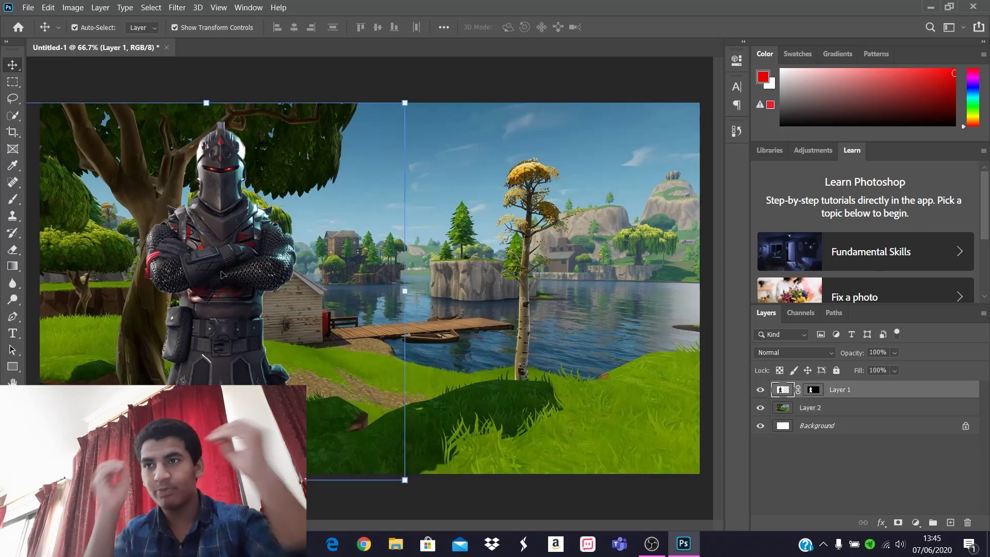
left_click_drag(304, 267, 431, 269)
left_click_drag(163, 295, 147, 289)
left_click_drag(320, 97, 491, 1)
left_click_drag(215, 187, 166, 334)
left_click_drag(461, 499, 464, 501)
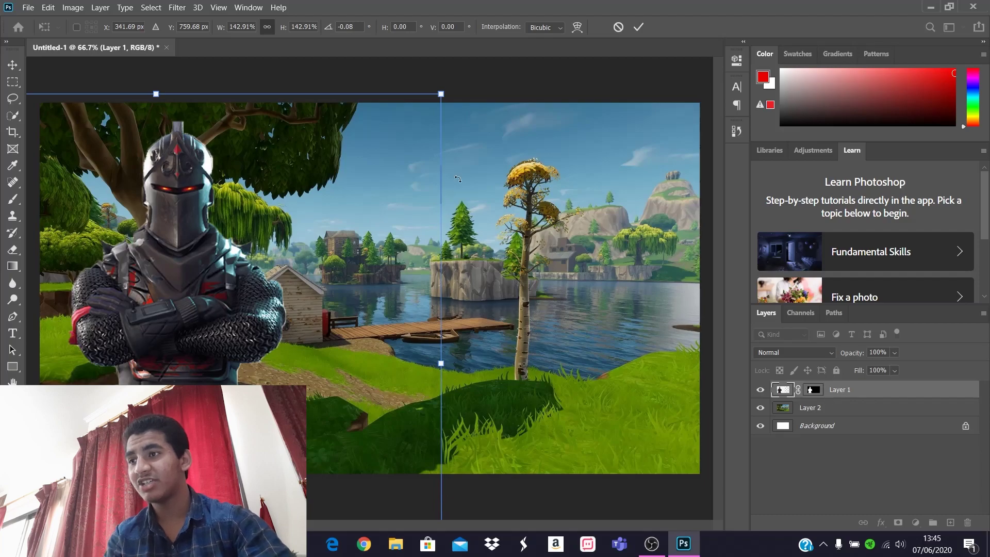
key("Return")
left_click(341, 114)
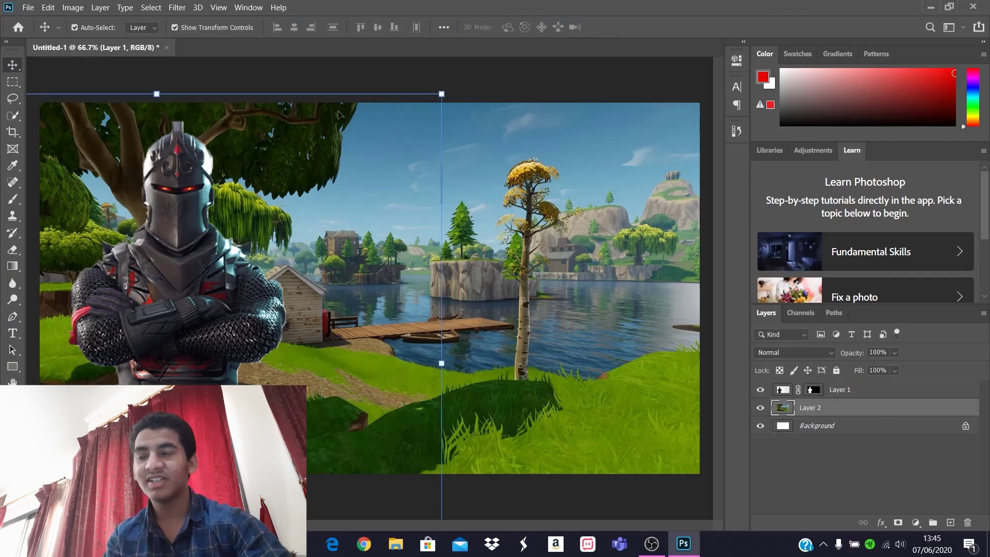
left_click(490, 76)
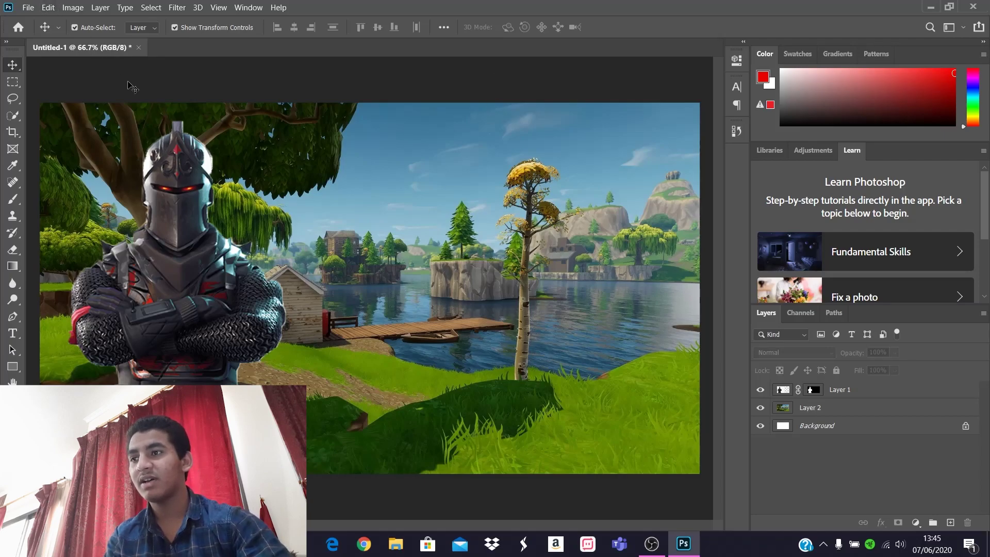
Add a text box over the sky and lake reading "20 KILL BOMB" in red 18 pt Bebas Neue.
key("t")
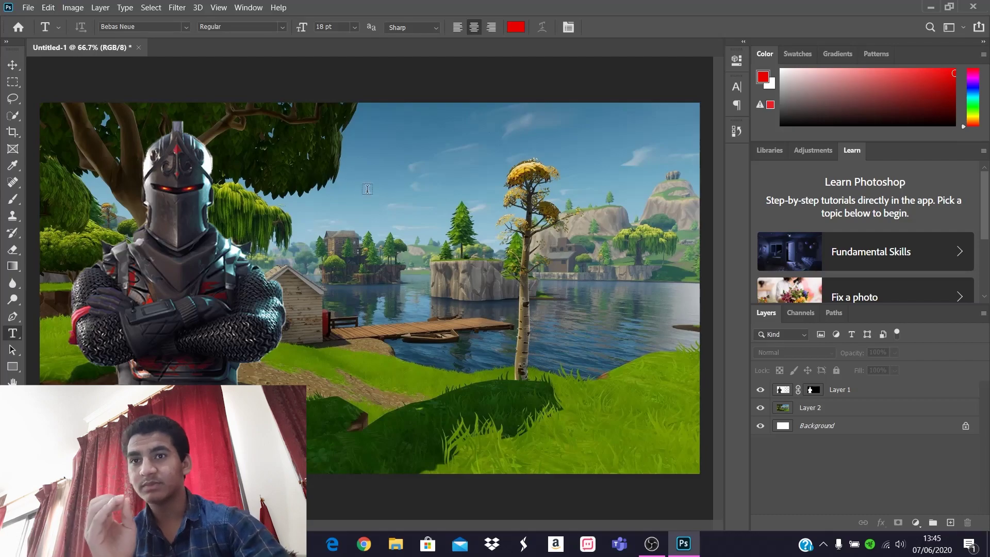
left_click_drag(639, 268, 317, 177)
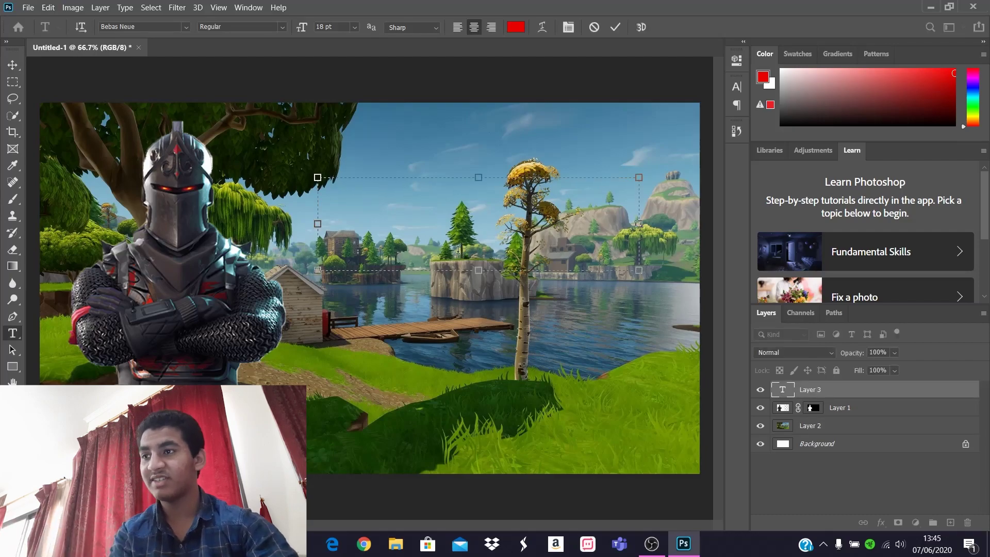
type("@0")
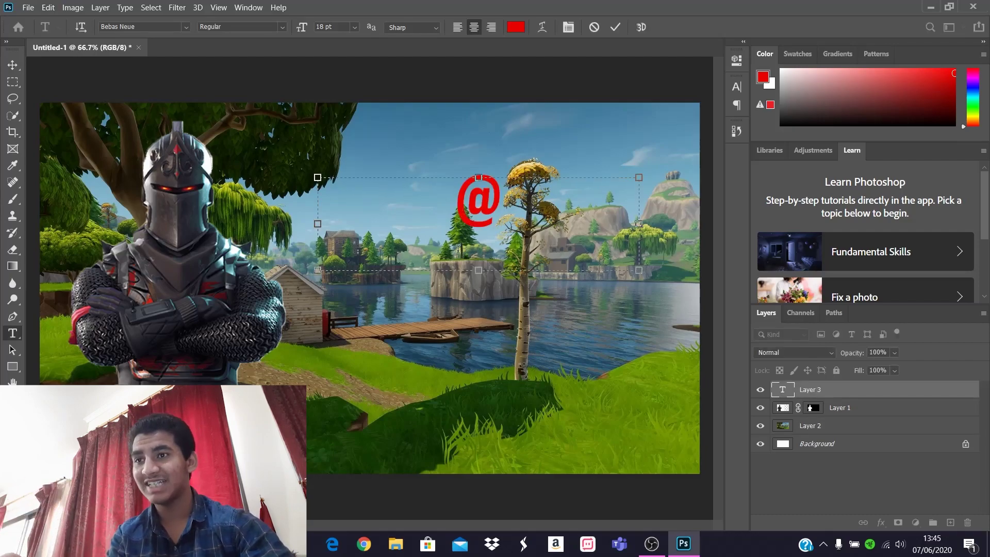
key("BackSpace")
type("2")
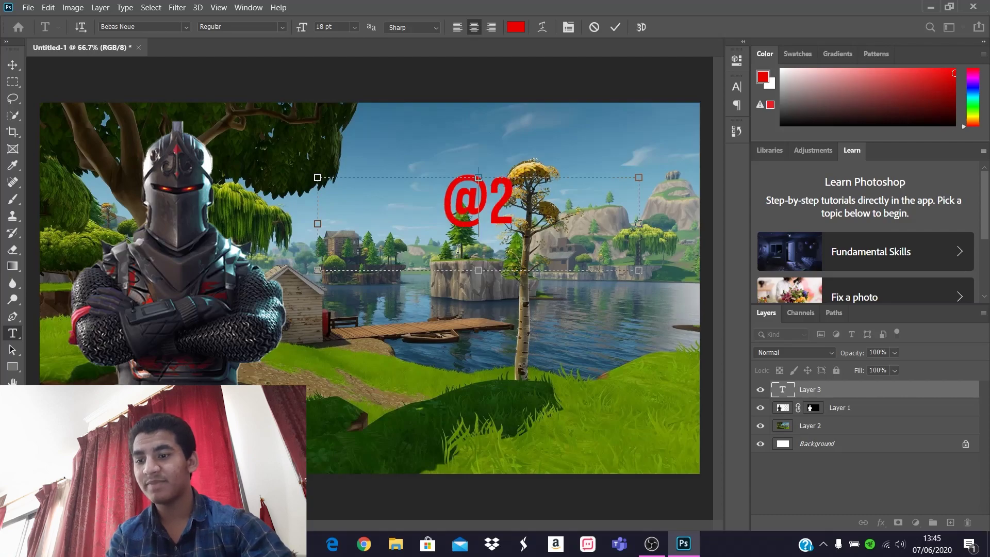
key("BackSpace")
key("BackSpace")
type("20 KI")
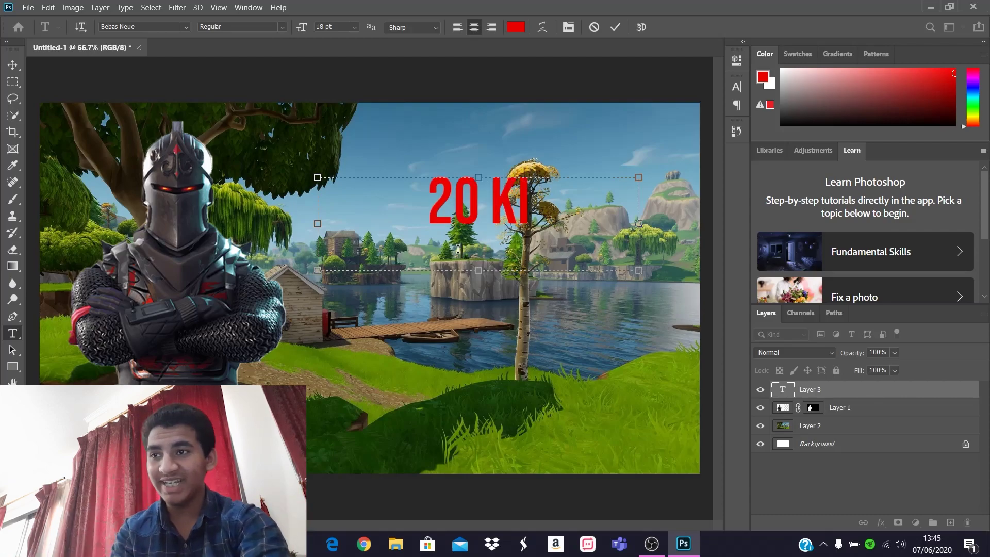
type("LL BOMB")
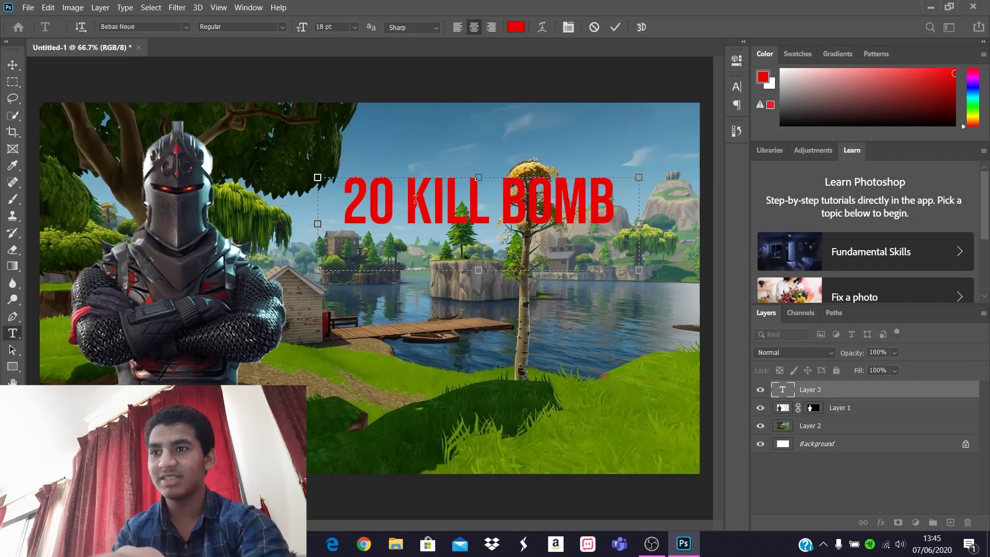
Try to recolour the "20 KILL BOMB" text to white, ffffff.
left_click(522, 30)
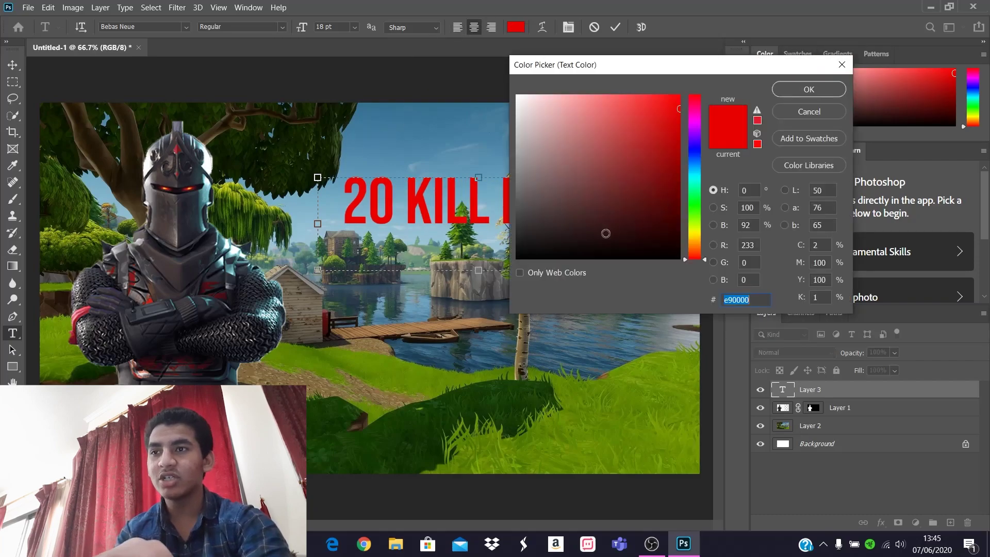
left_click_drag(596, 120, 465, 87)
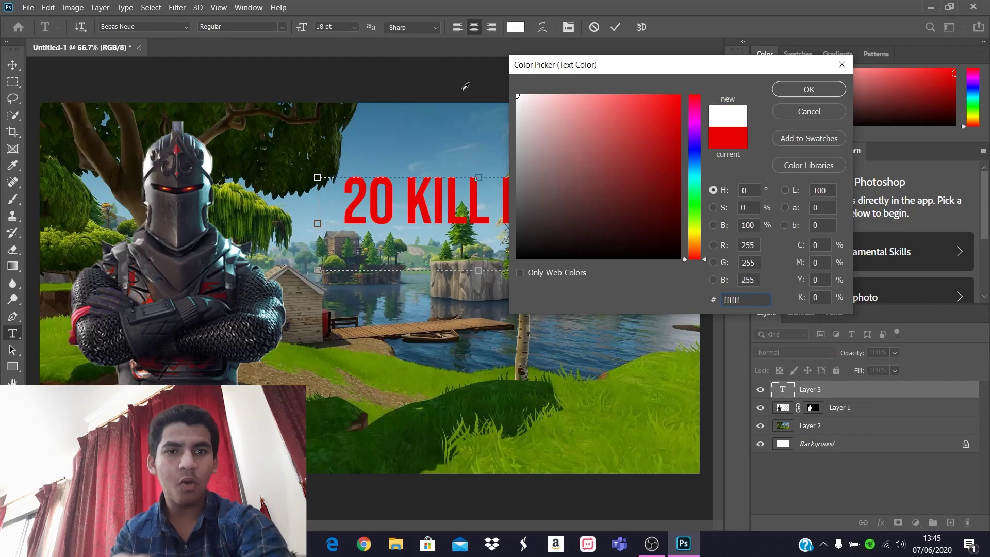
left_click(809, 89)
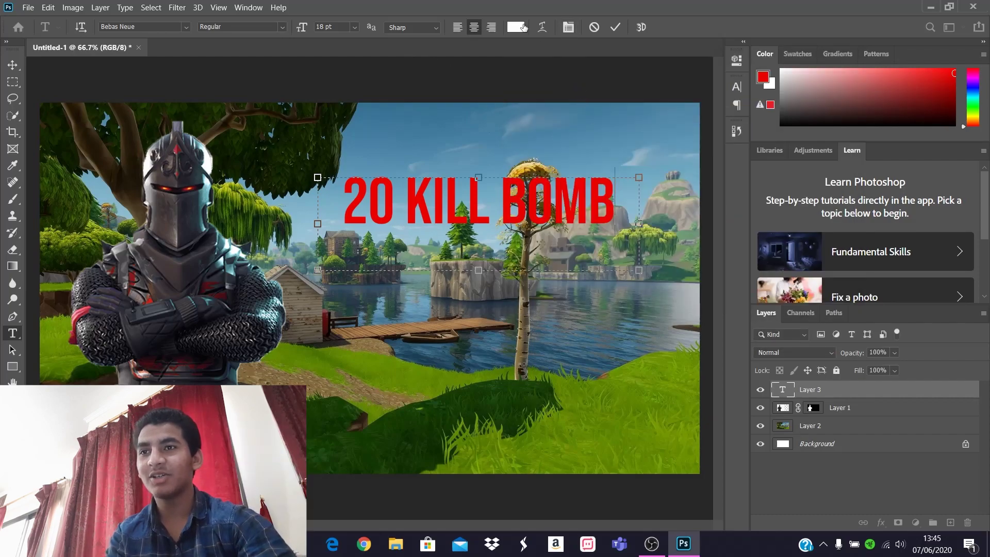
Select all the characters of "20 KILL BOMB" and set their colour to white, ffffff.
key("ctrl+a")
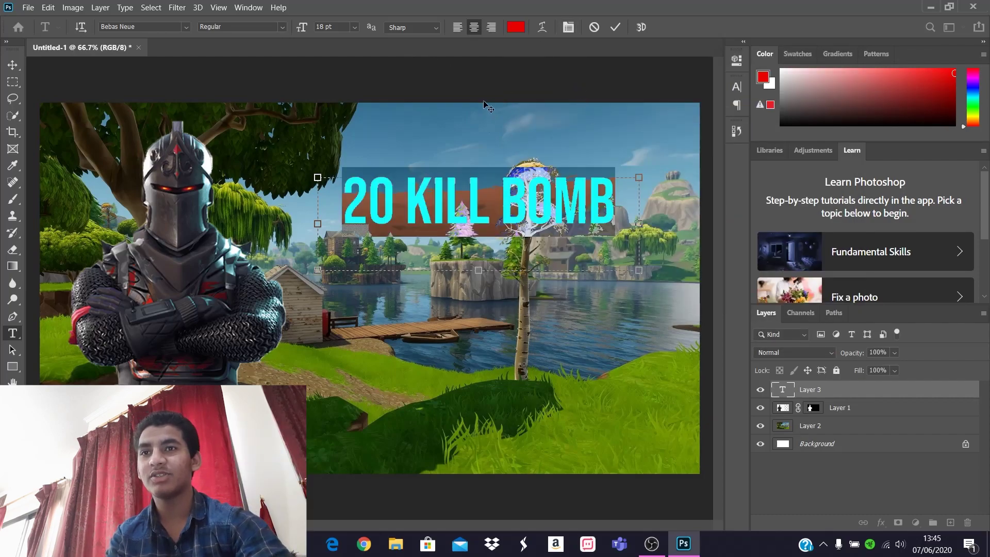
left_click(516, 27)
type("ffffff")
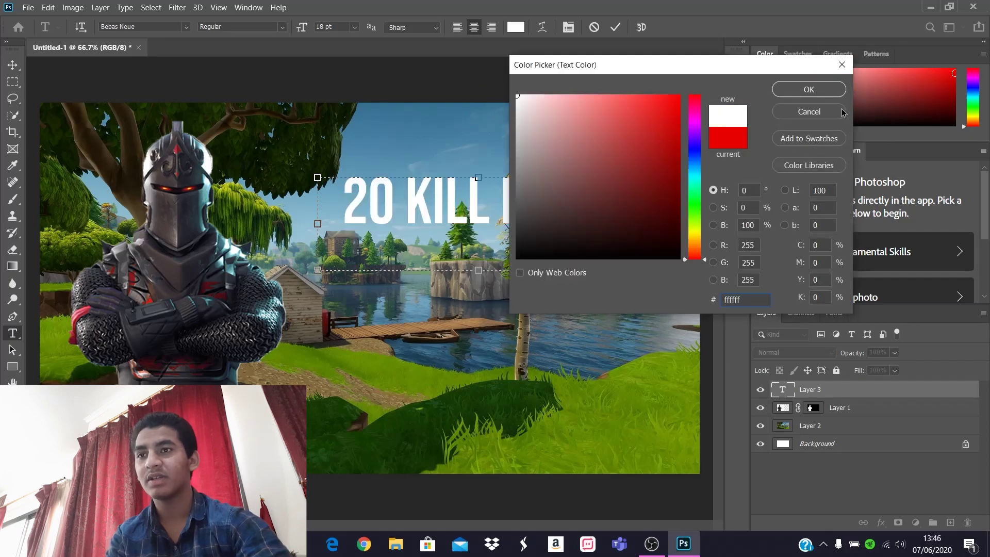
left_click(821, 88)
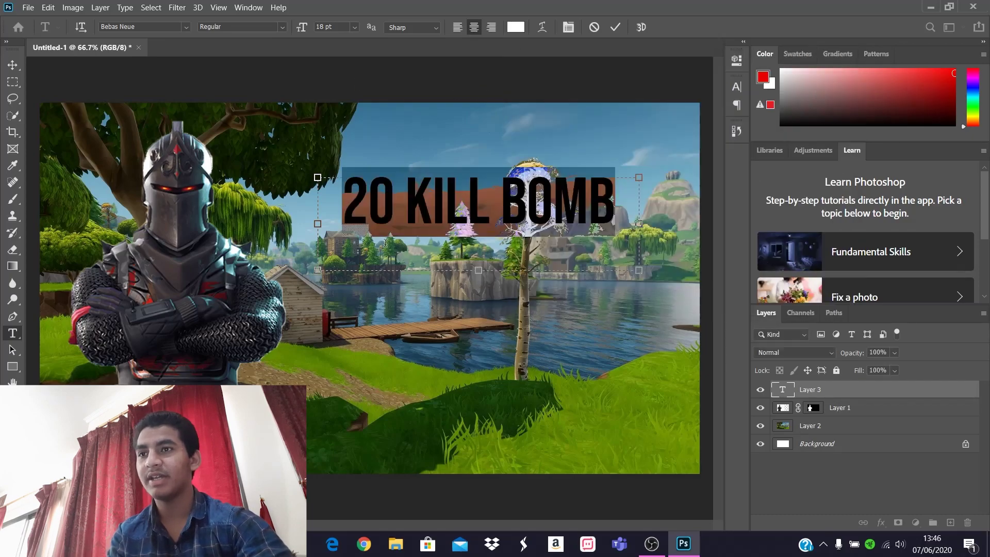
Try the "20 KILL BOMB" text at 24 pt and return it to 18 pt.
left_click(354, 26)
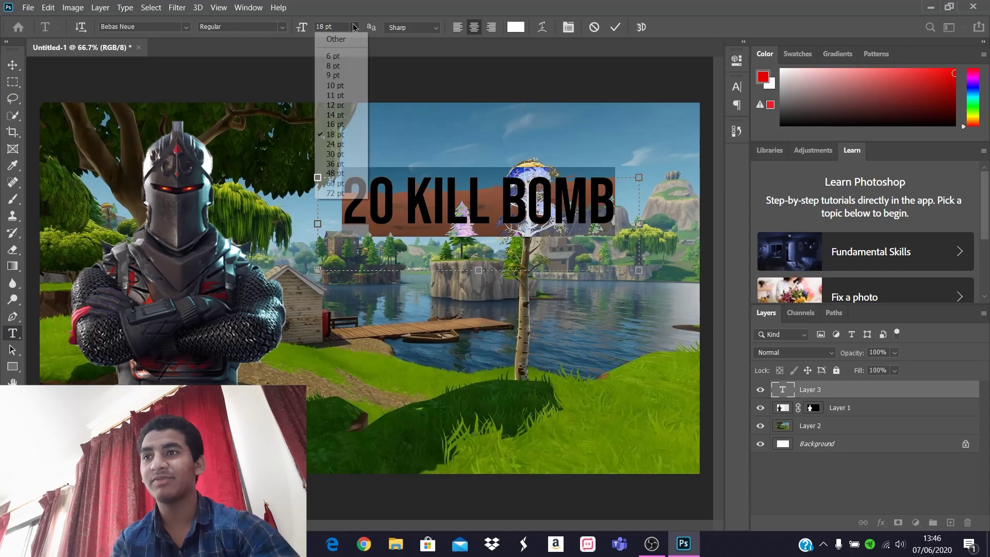
left_click(351, 144)
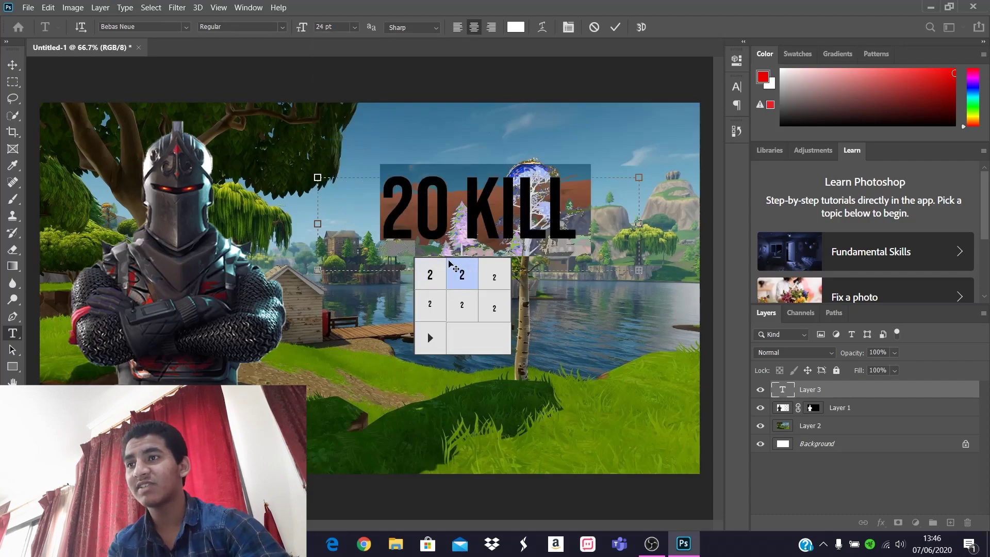
left_click(355, 27)
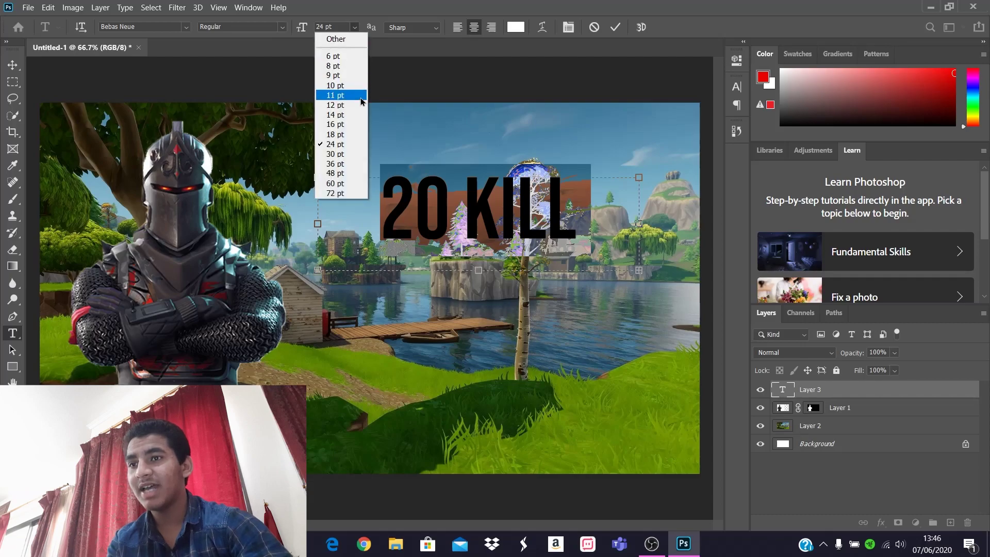
left_click(342, 134)
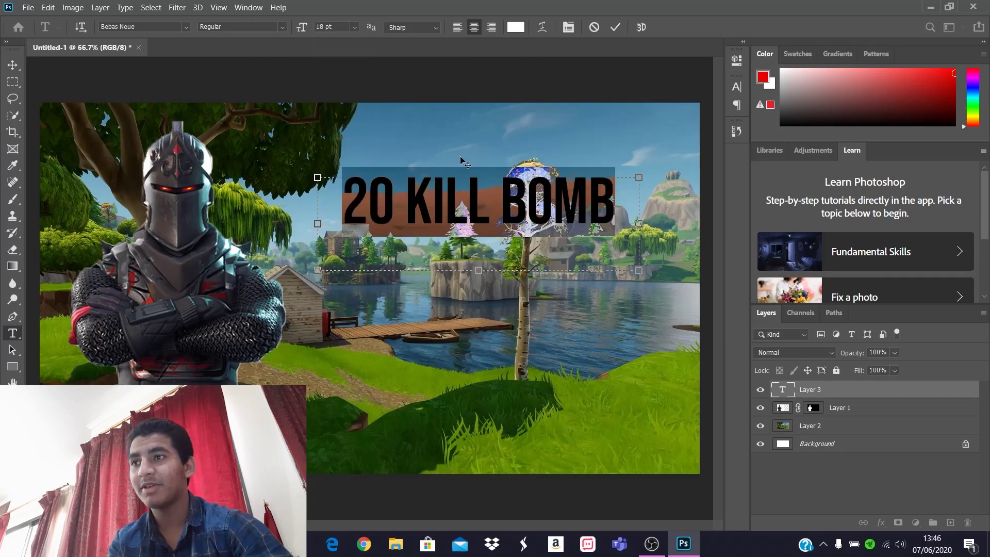
Preview other fonts such as Algerian on the text, keep Bebas Neue and commit the text edit.
left_click(181, 28)
left_click(186, 27)
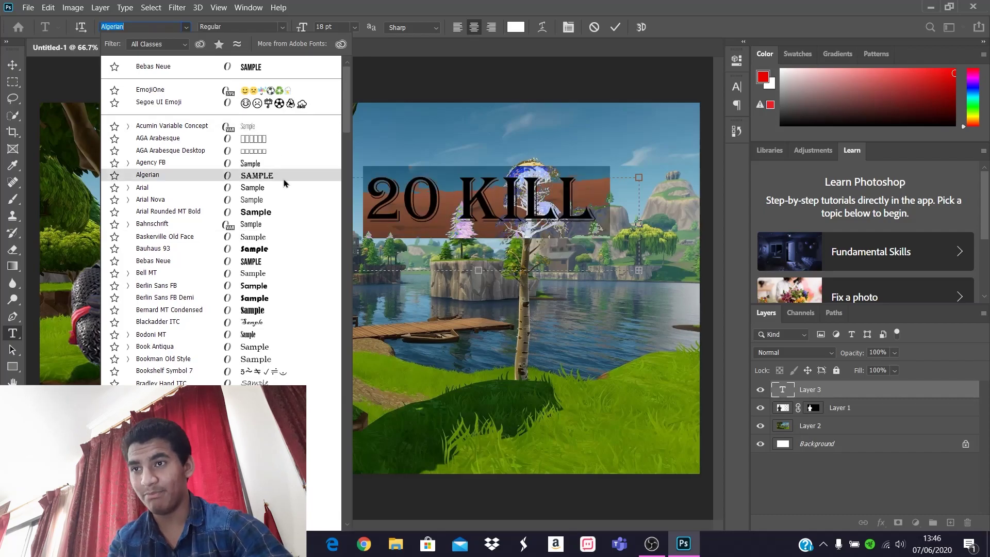
left_click(327, 68)
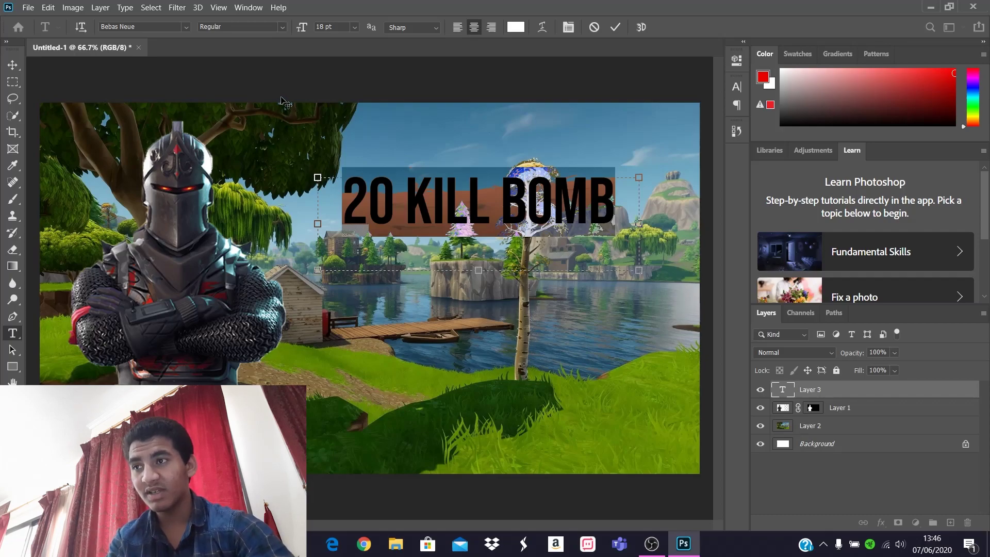
left_click(616, 26)
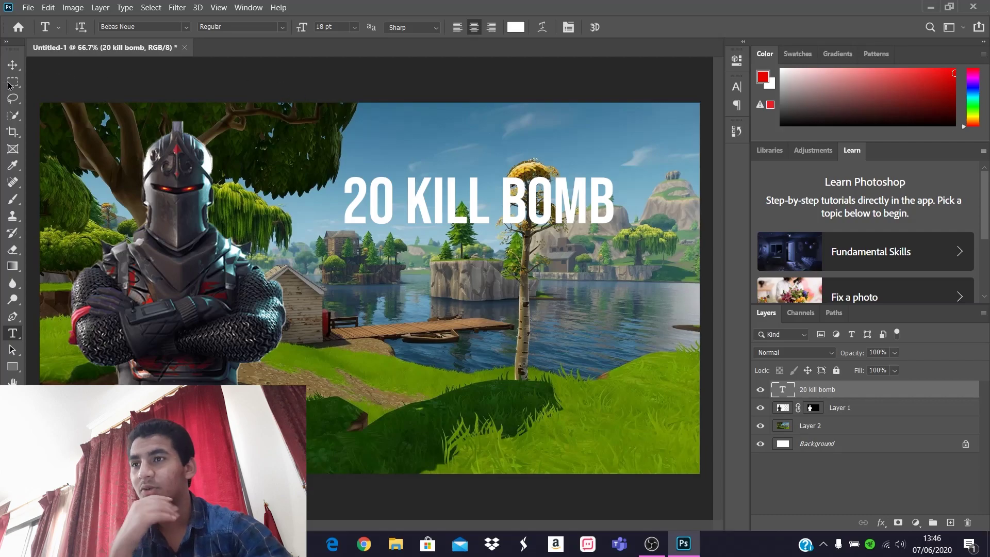
Move the knight slightly left and give its layer a white Outer Glow with 100% opacity, 84% spread and 10 px size.
left_click(13, 64)
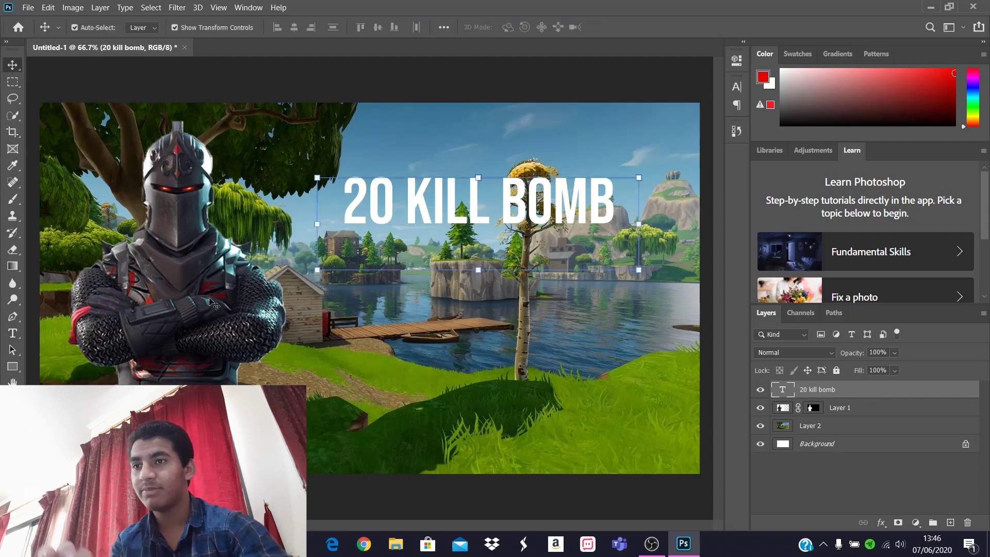
left_click_drag(211, 315, 200, 316)
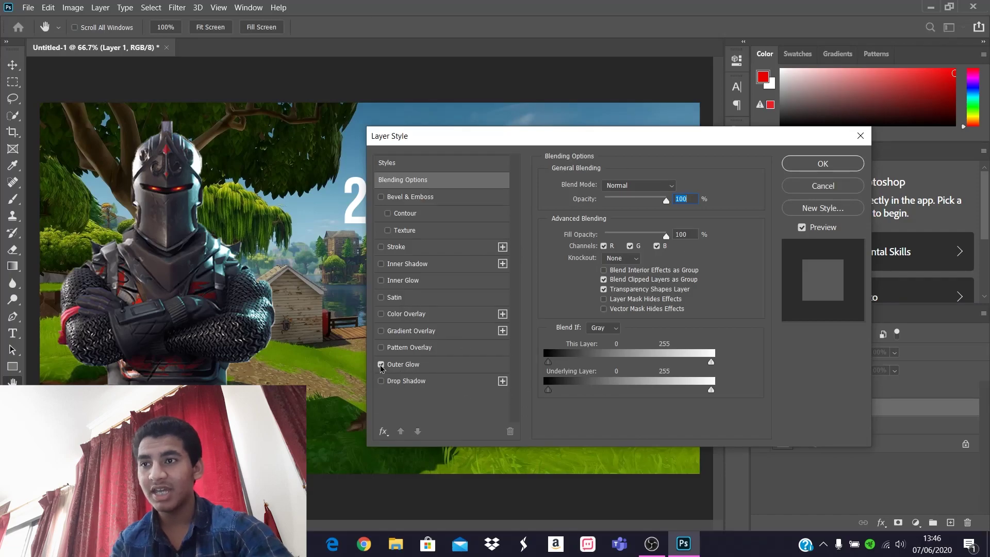
left_click(422, 365)
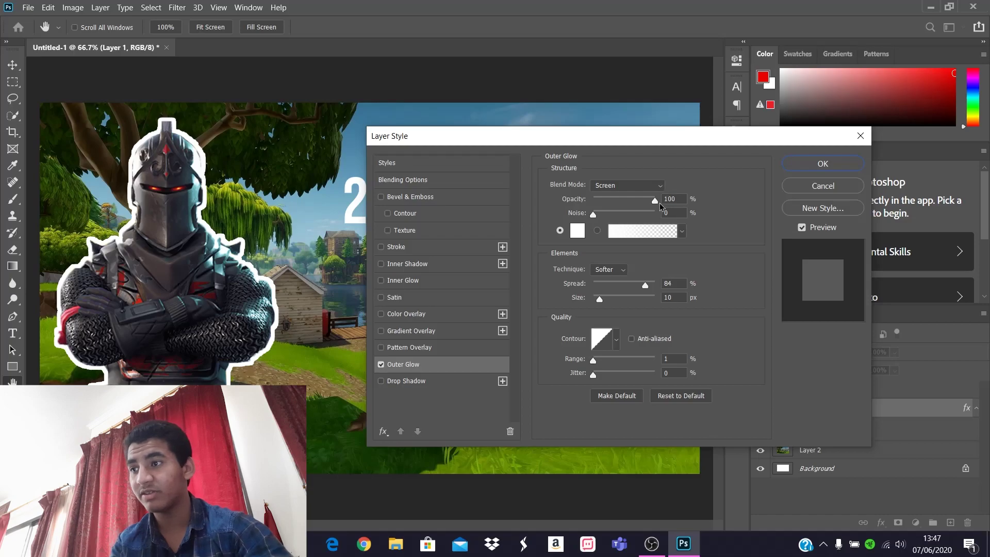
left_click_drag(657, 202, 791, 193)
left_click_drag(644, 286, 600, 312)
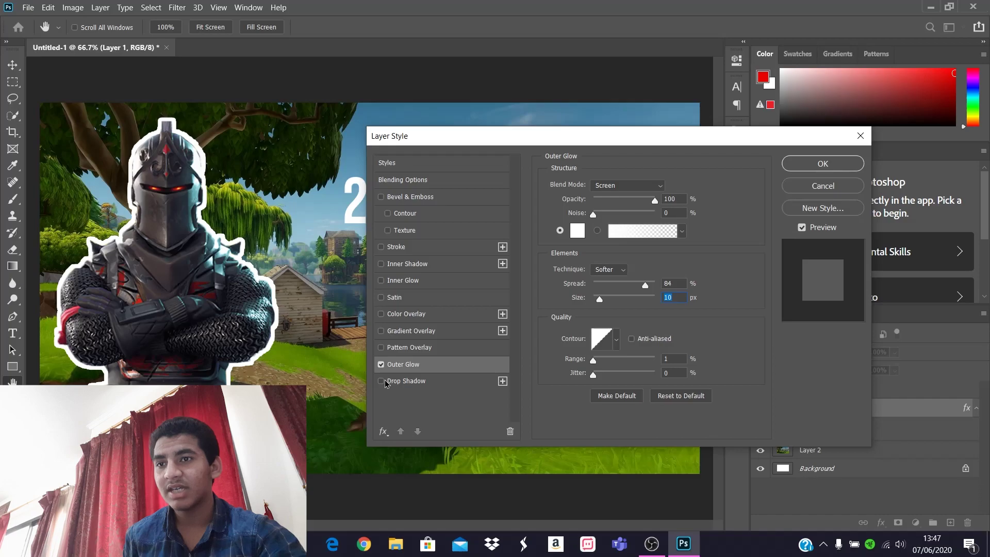
Add a black Drop Shadow to the knight's layer with 3 px distance, 84% spread and 32 px size, and apply the layer style.
left_click(382, 381)
left_click(419, 381)
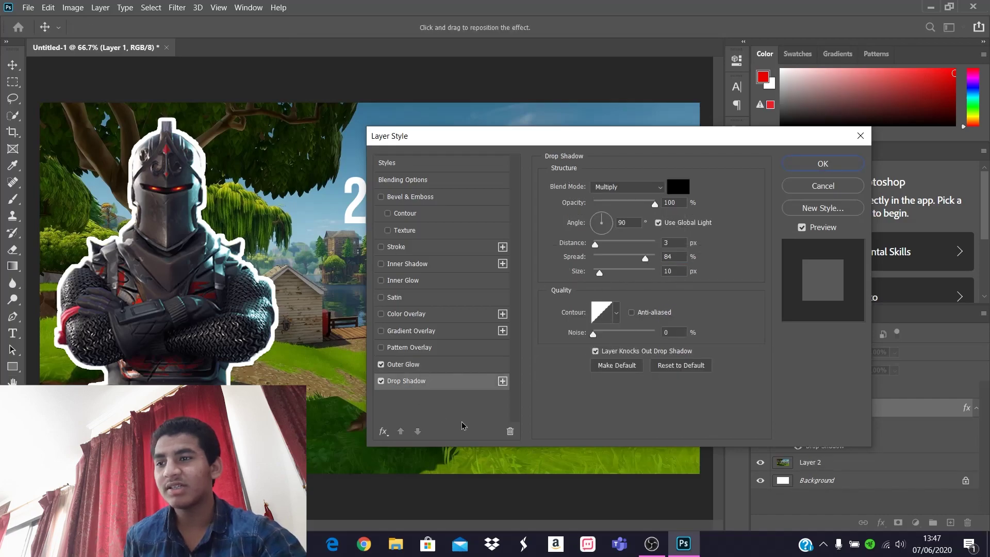
left_click_drag(600, 274, 605, 277)
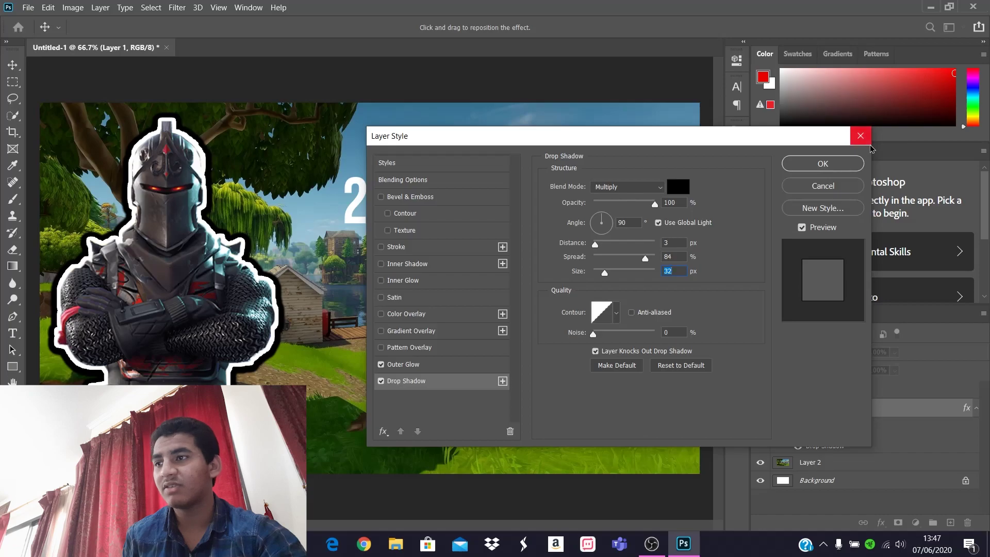
left_click(825, 164)
mouse_move(677, 544)
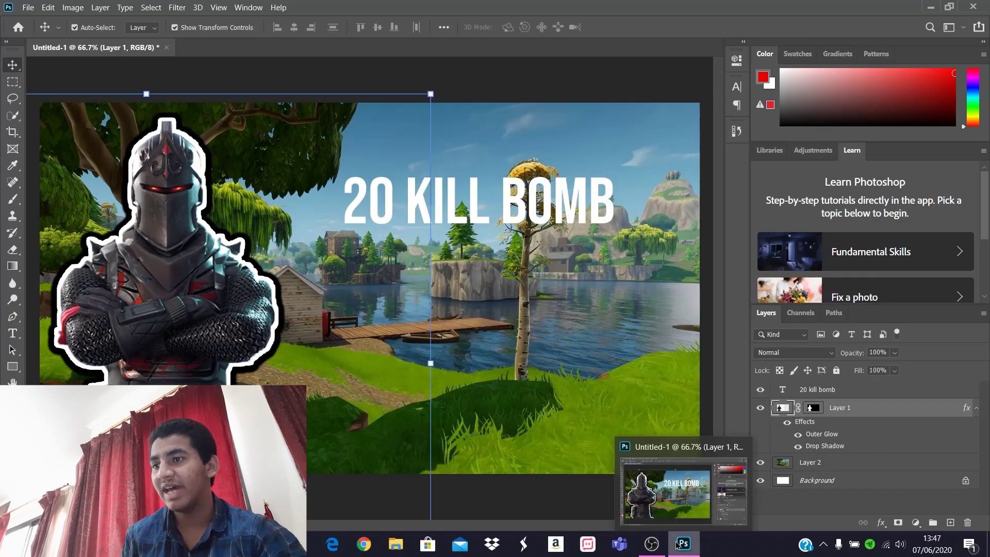
left_click(558, 497)
Select the whole "20 KILL BOMB" text and look at its Warp Text and character options, leaving the warp style at None.
double_click(442, 209)
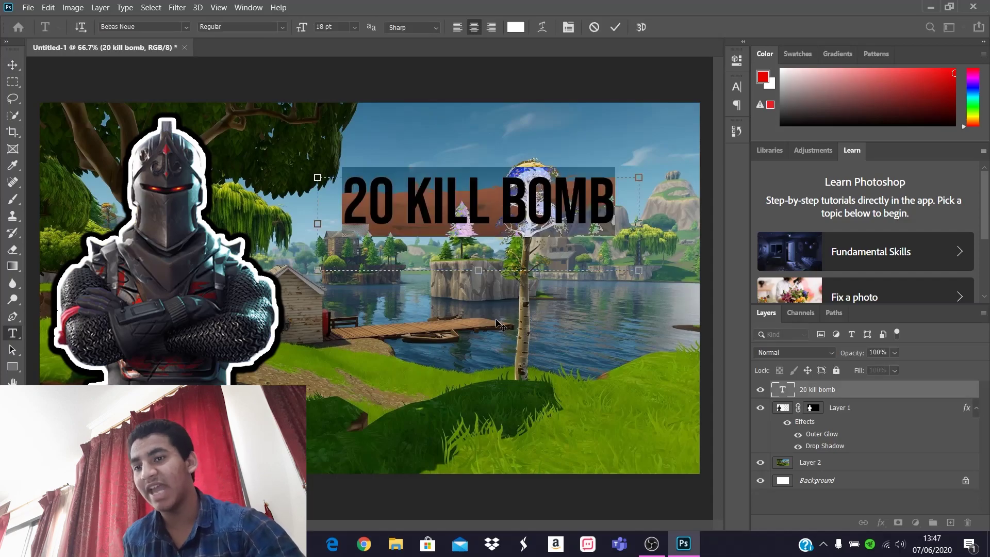
key("ctrl+t")
right_click(516, 243)
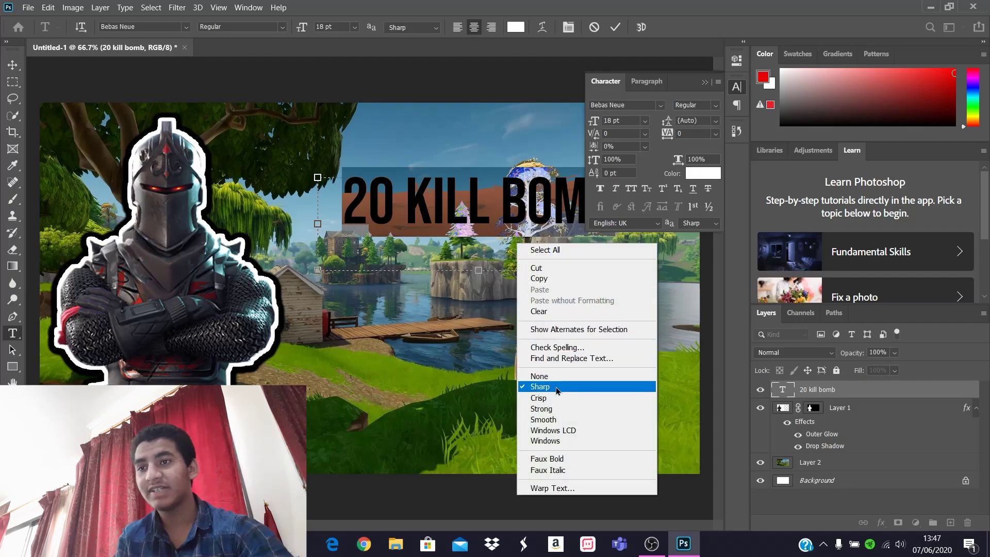
left_click(577, 487)
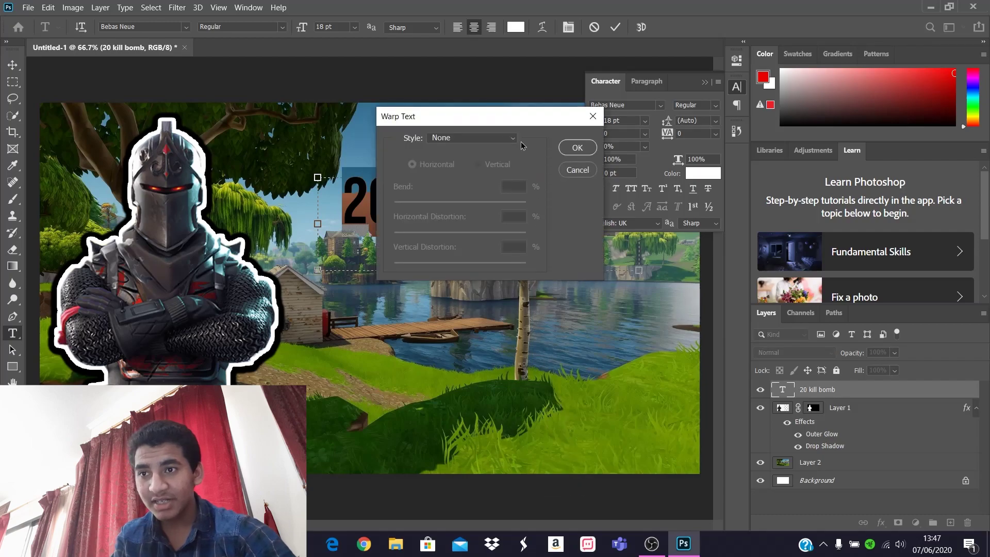
left_click(576, 149)
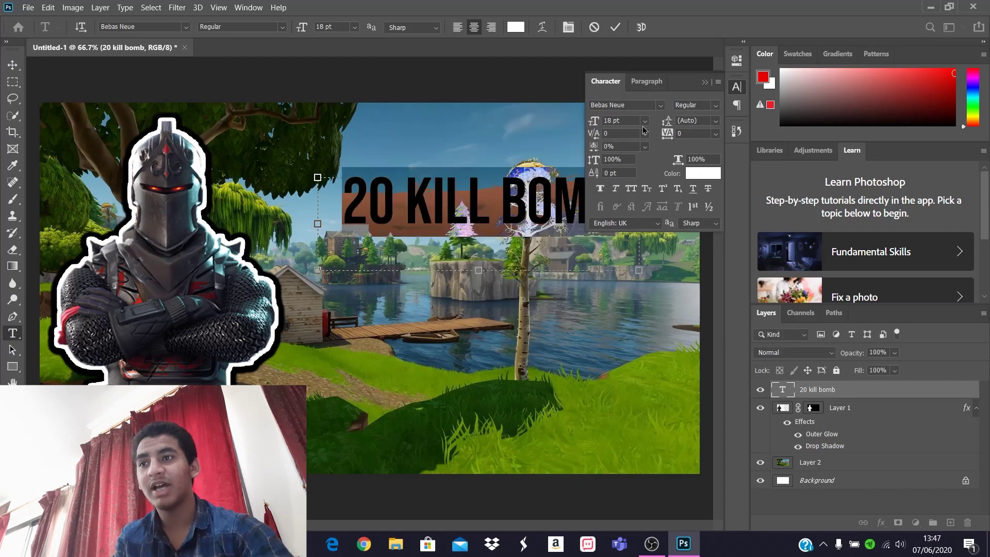
left_click_drag(684, 85, 715, 162)
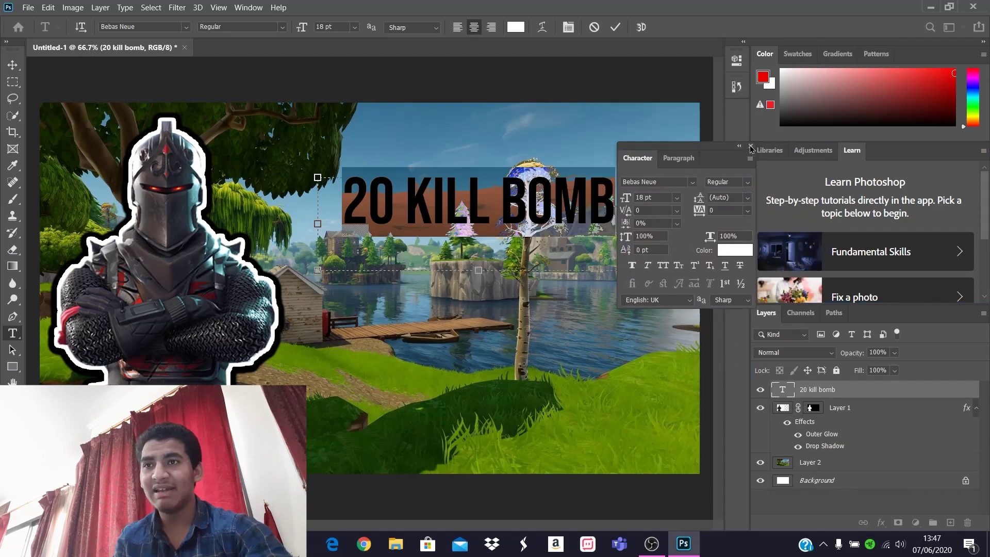
left_click(751, 148)
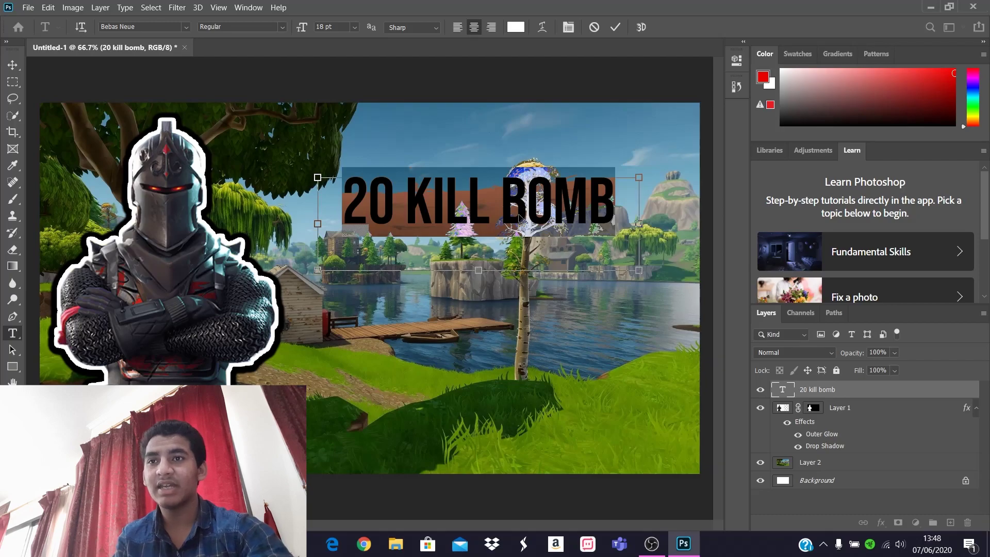
key("ctrl+t")
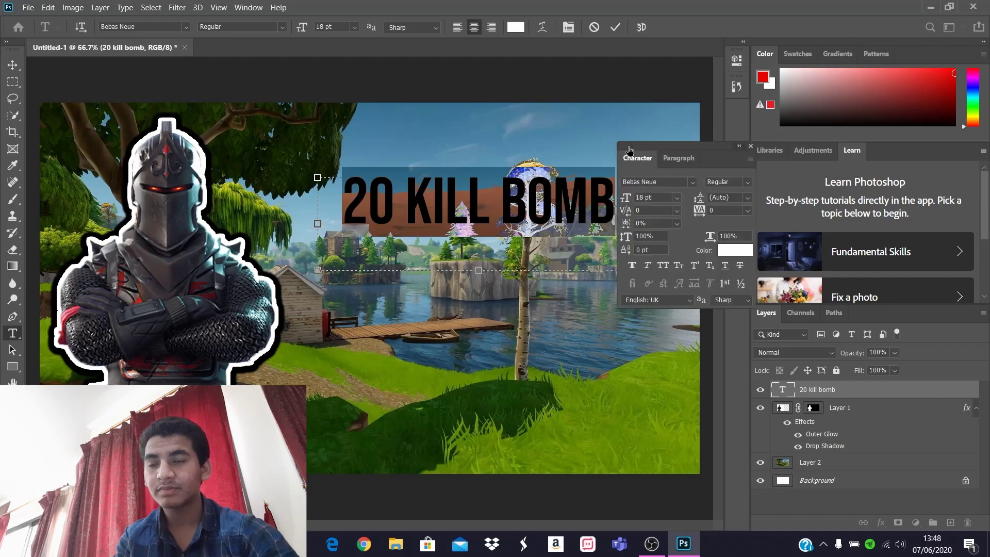
left_click(751, 148)
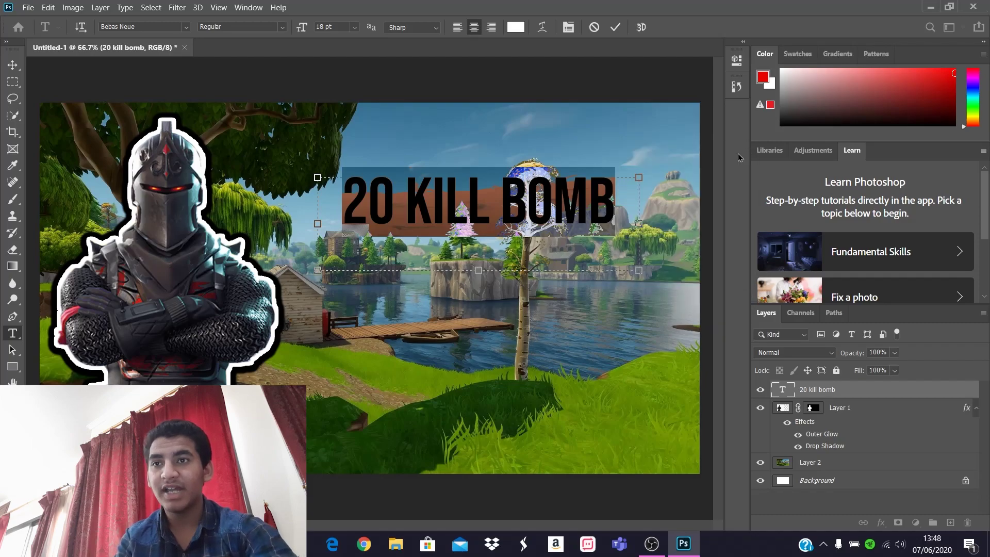
Warp the "20 KILL BOMB" text with the Flag style, horizontal, at +50% bend.
right_click(538, 186)
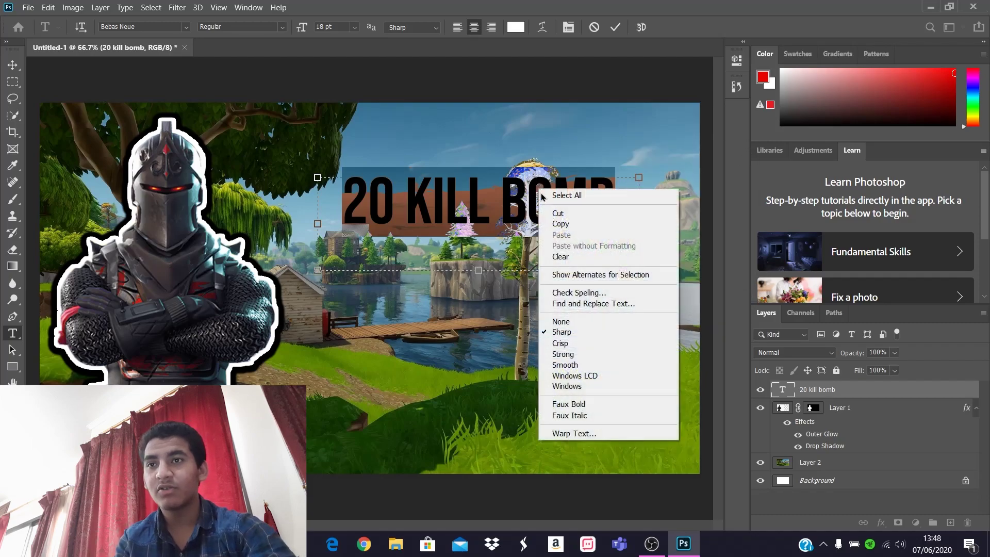
left_click(604, 433)
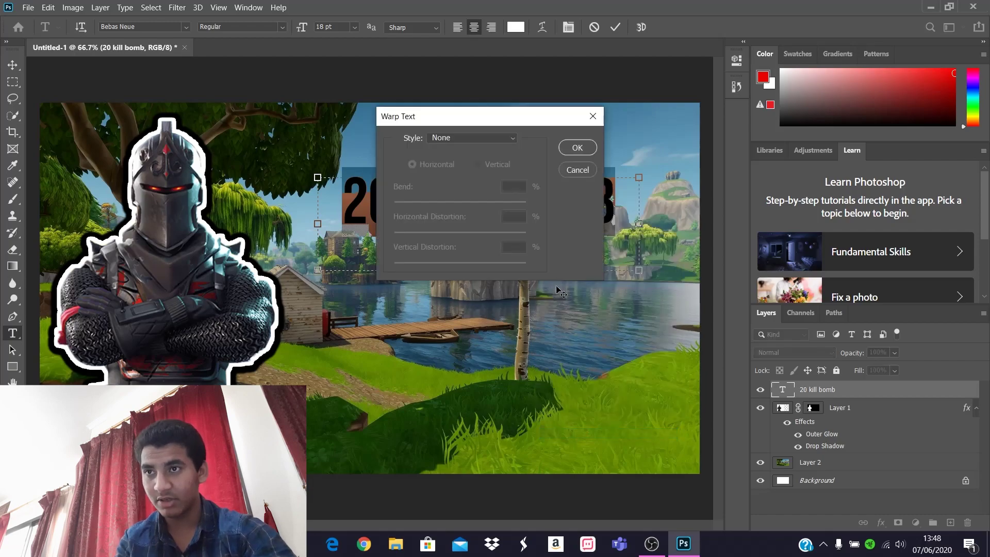
left_click(478, 139)
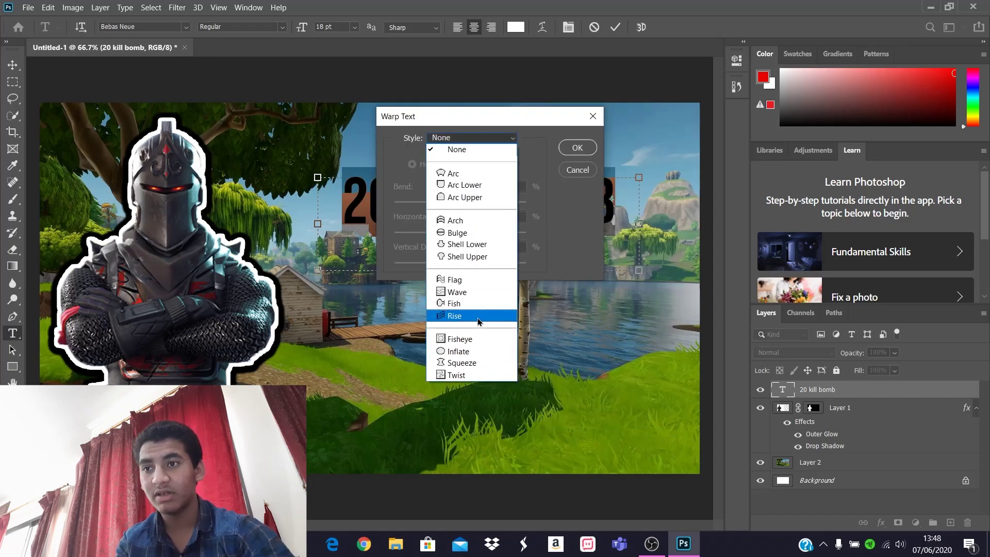
left_click(478, 280)
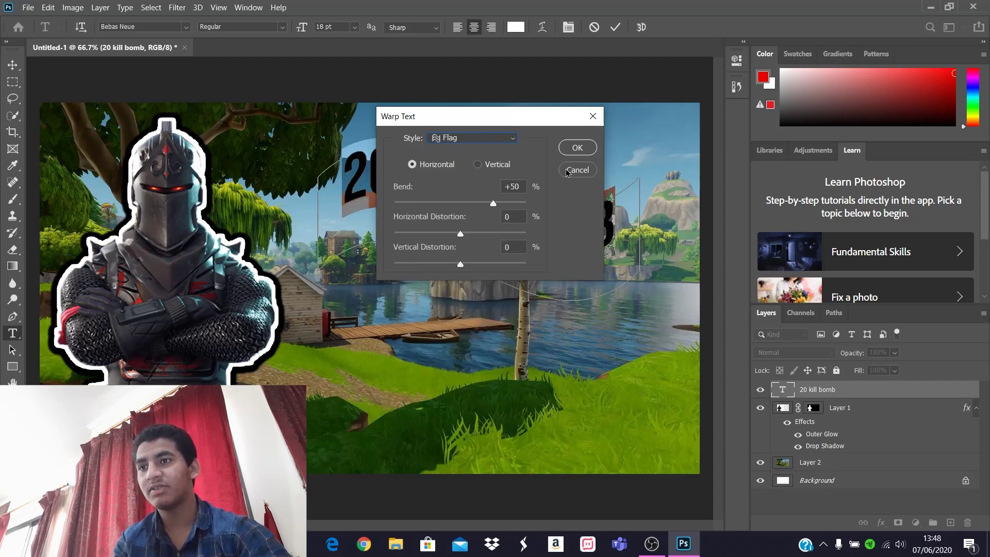
left_click(576, 150)
Open the character settings for the warped text and choose Sharp anti-aliasing.
key("ctrl")
key("ctrl+t")
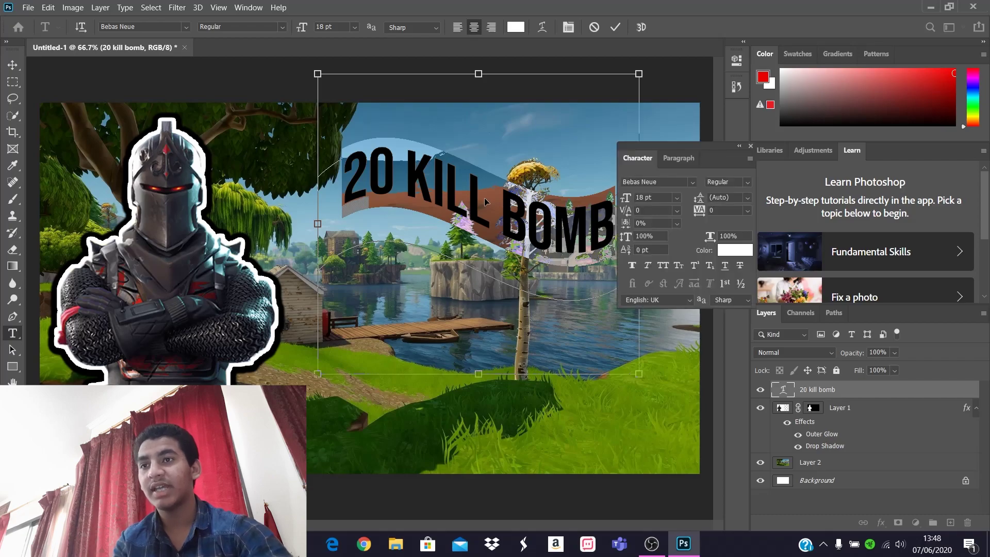
right_click(593, 210)
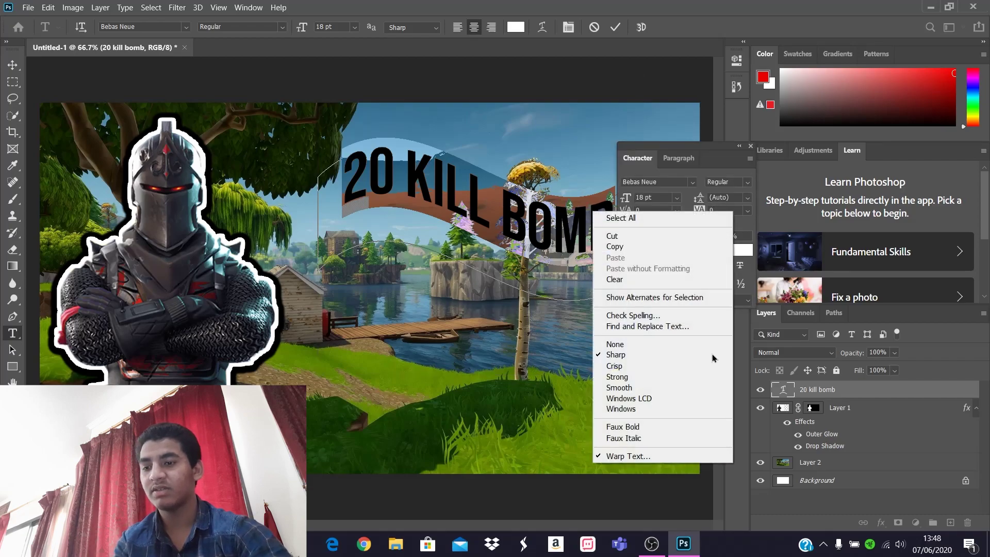
left_click(666, 355)
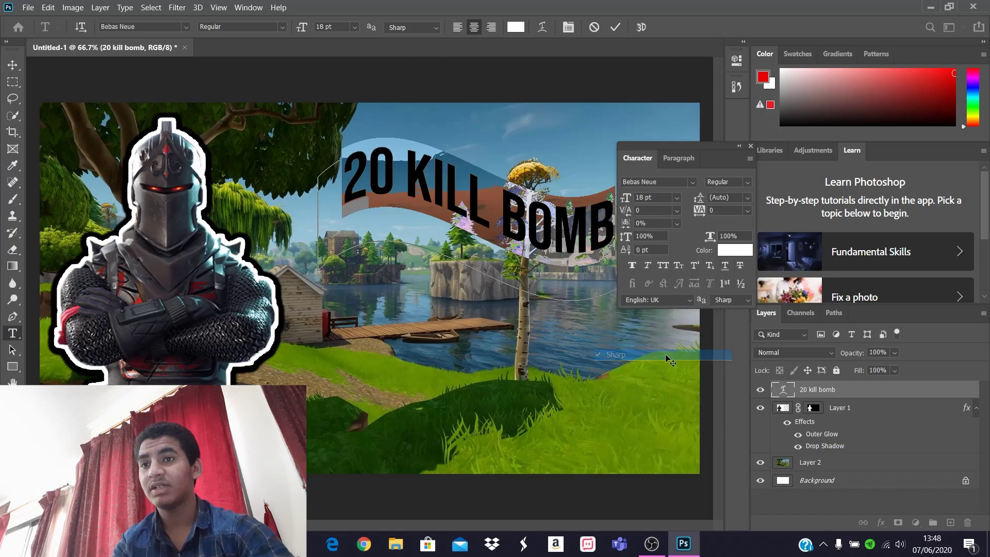
Remove the Flag warp from the "20 KILL BOMB" text by setting its warp style to None.
right_click(528, 225)
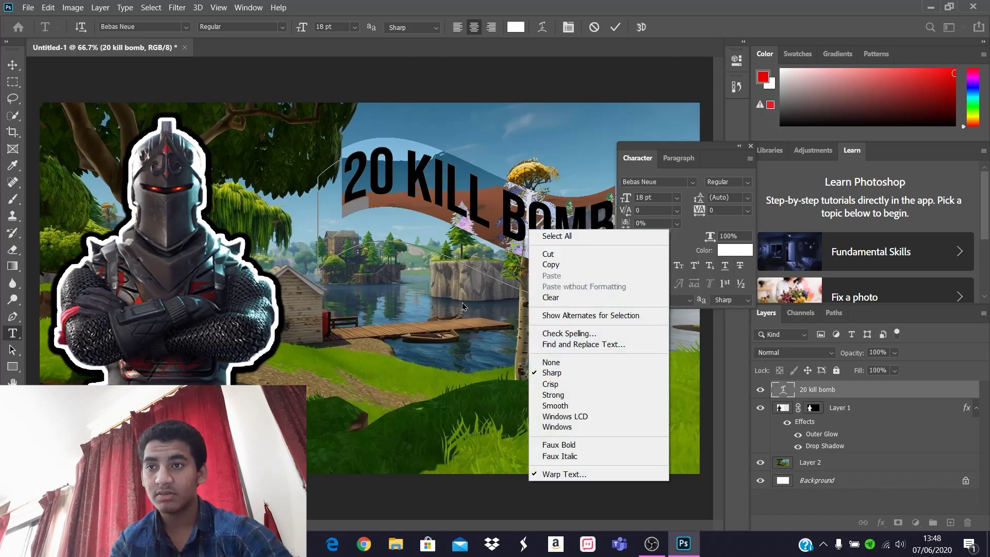
left_click(395, 295)
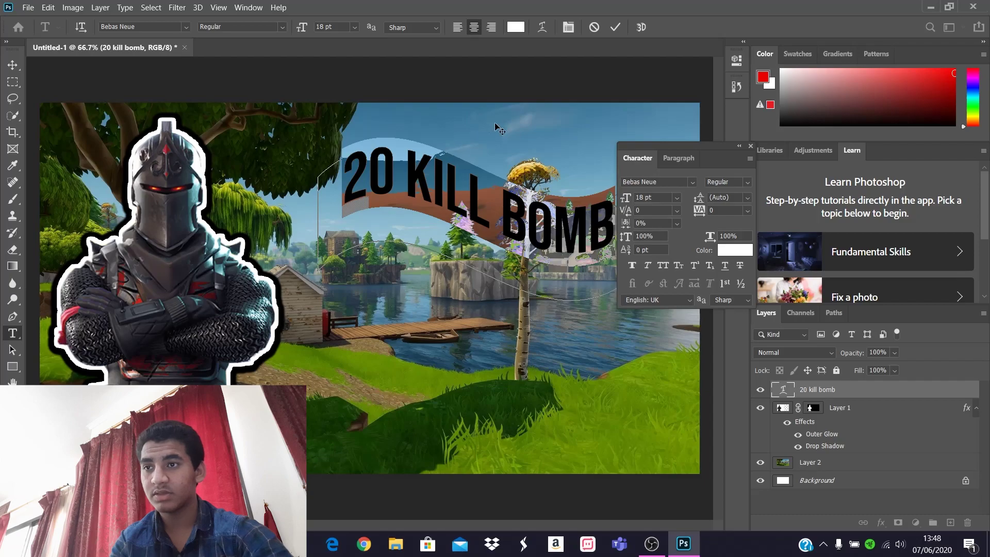
left_click(542, 28)
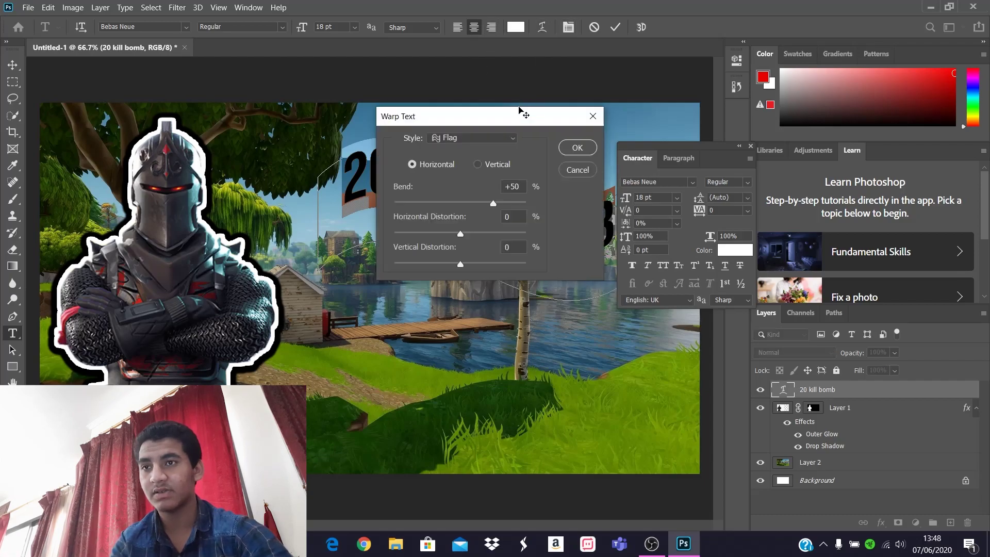
left_click(496, 136)
left_click(490, 155)
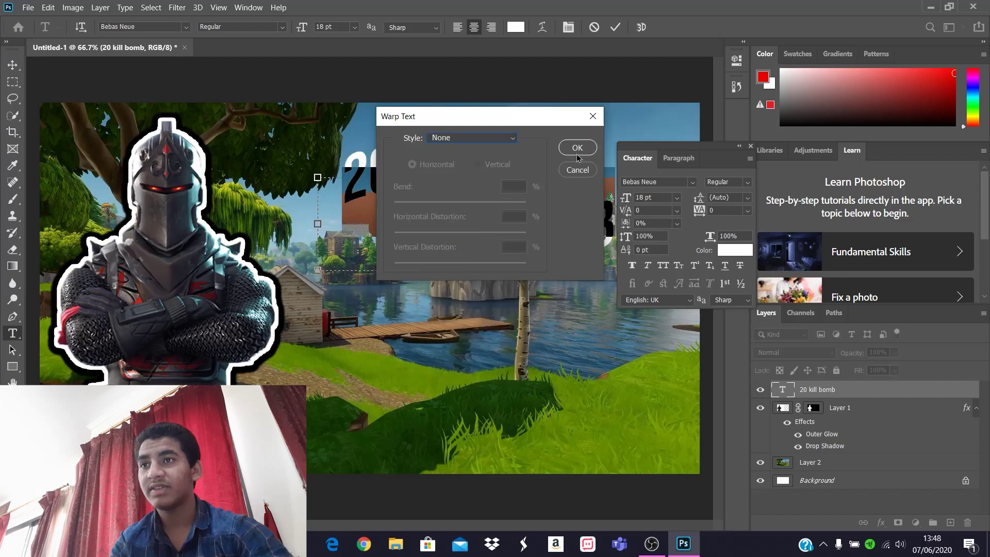
left_click(578, 148)
right_click(559, 222)
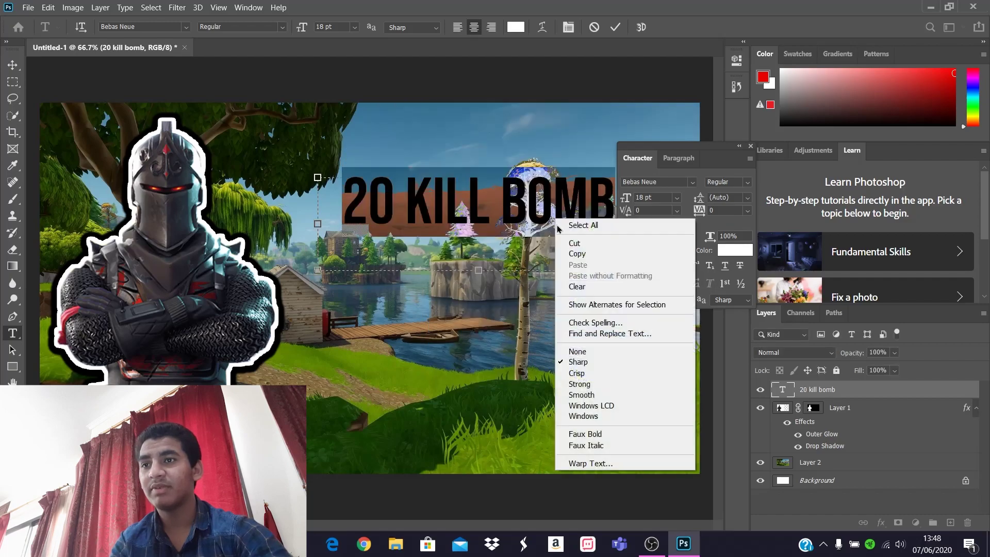
left_click(627, 463)
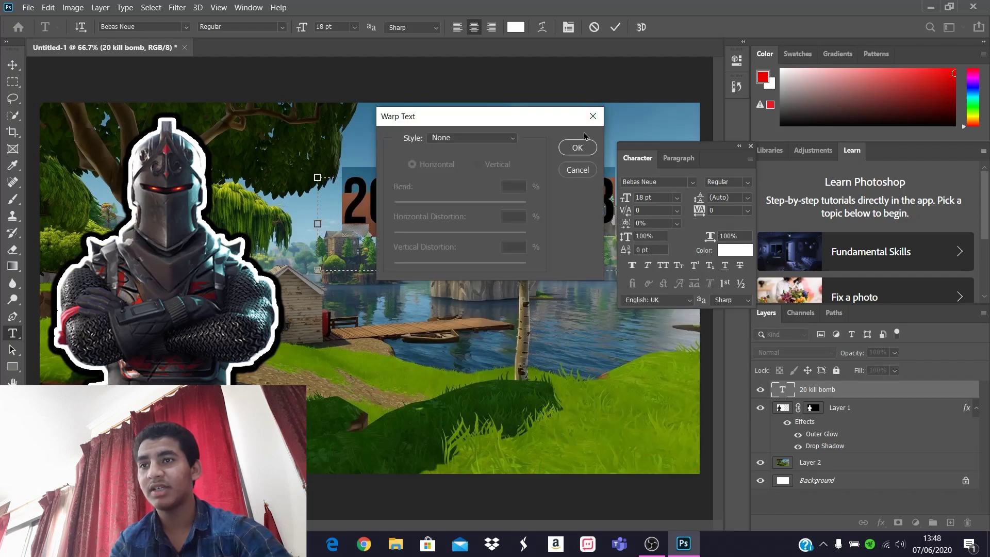
left_click(593, 116)
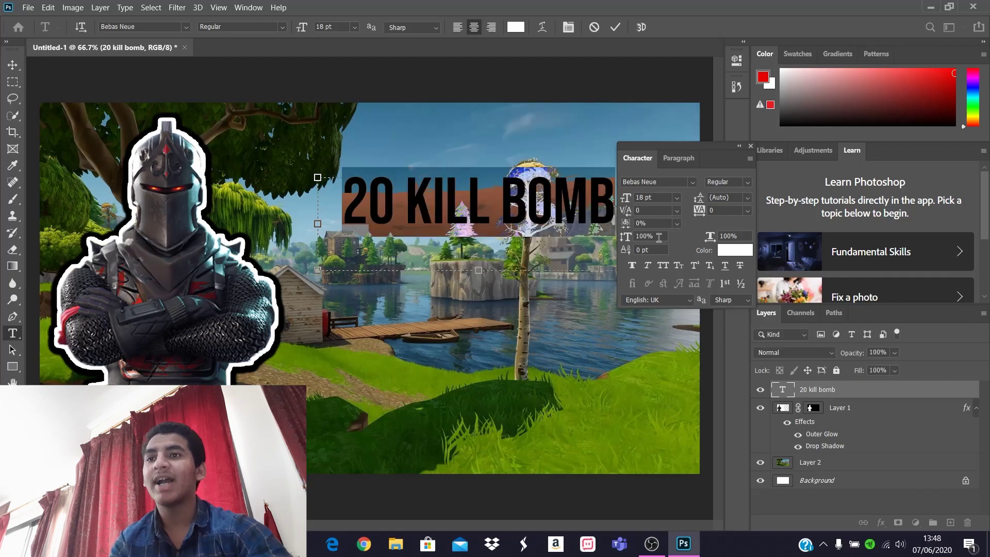
Apply Faux Italic to the "20 KILL BOMB" text, then shift it slightly and tilt it gently counterclockwise.
left_click(648, 265)
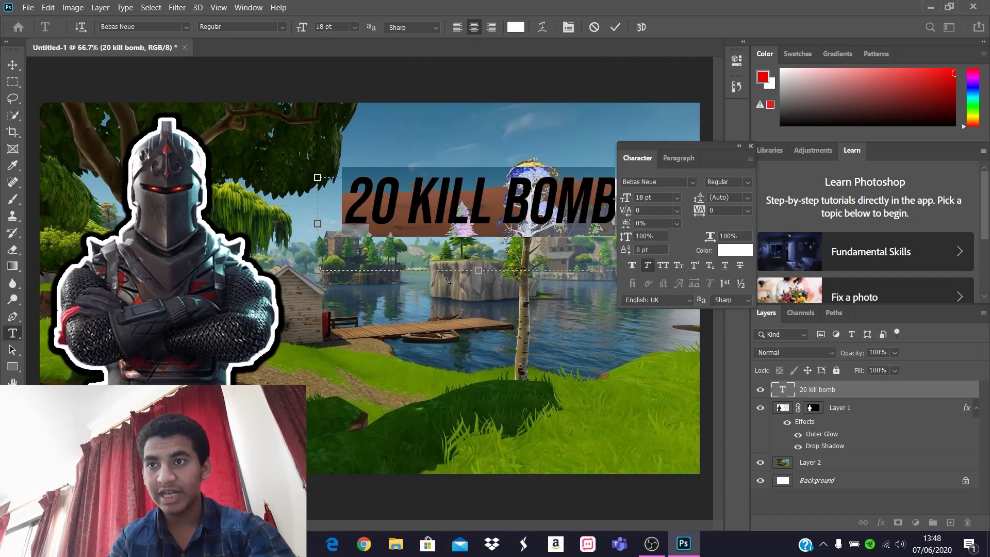
left_click_drag(416, 298, 376, 281)
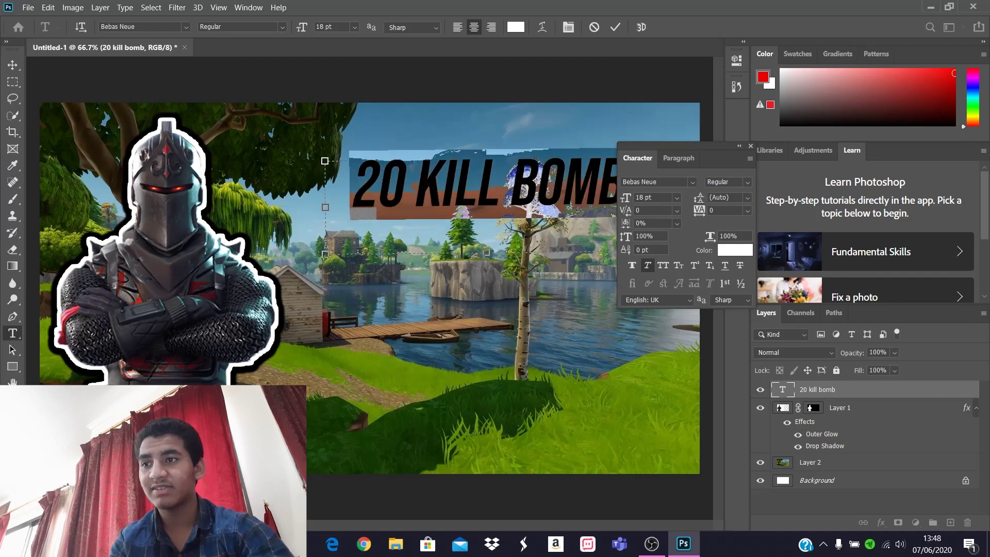
left_click_drag(313, 254, 332, 275)
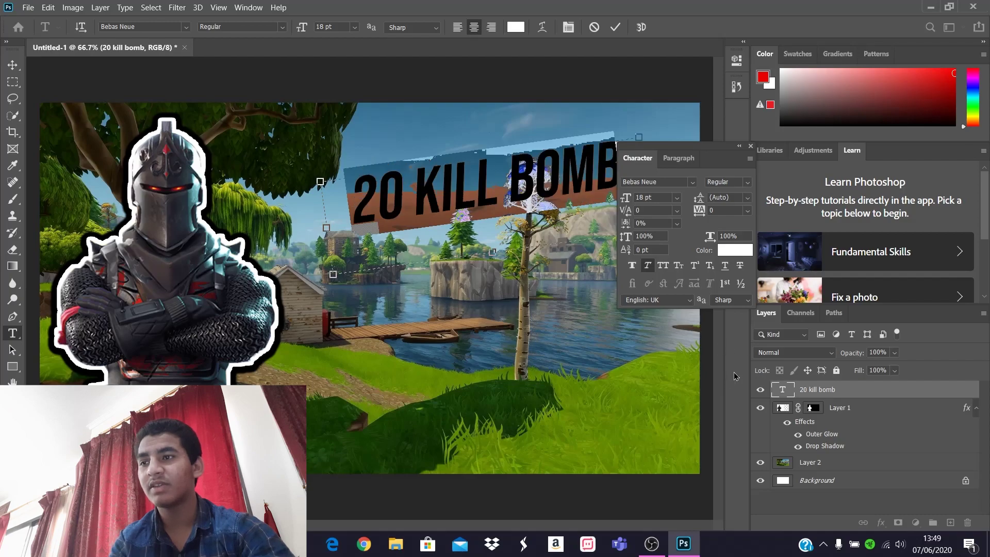
left_click(13, 64)
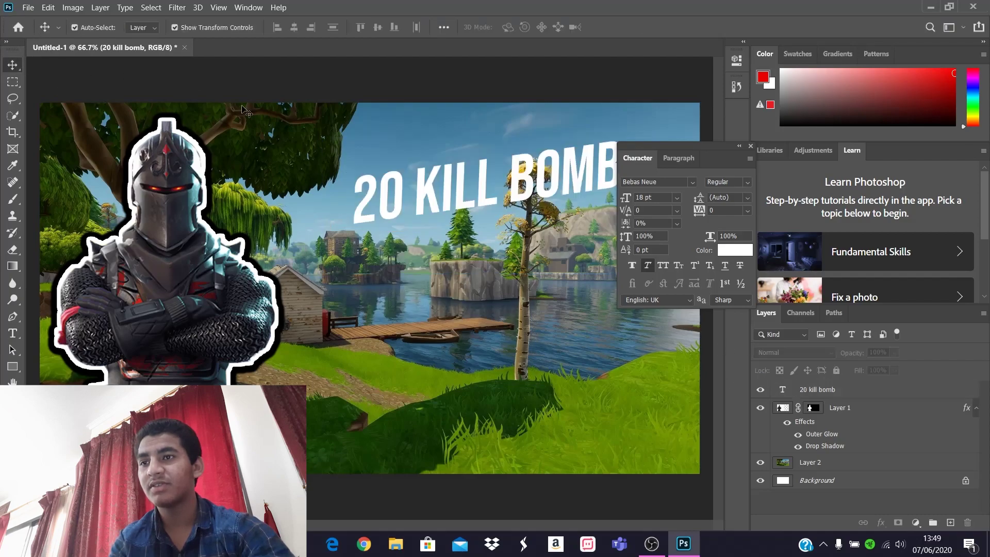
left_click(751, 147)
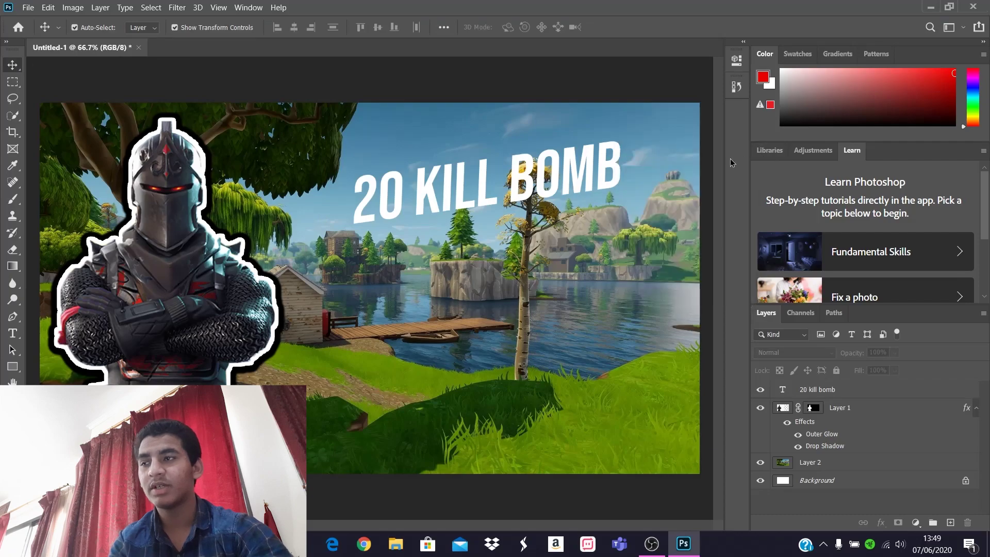
Recolor the whole "20 KILL BOMB" text to the lime green aeff00 and commit the text edit.
left_click(455, 201)
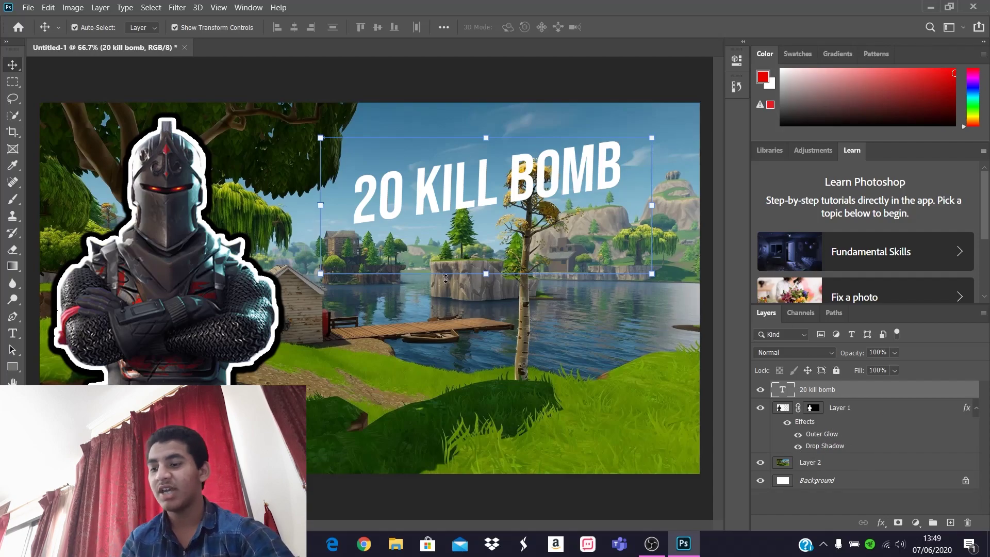
double_click(583, 192)
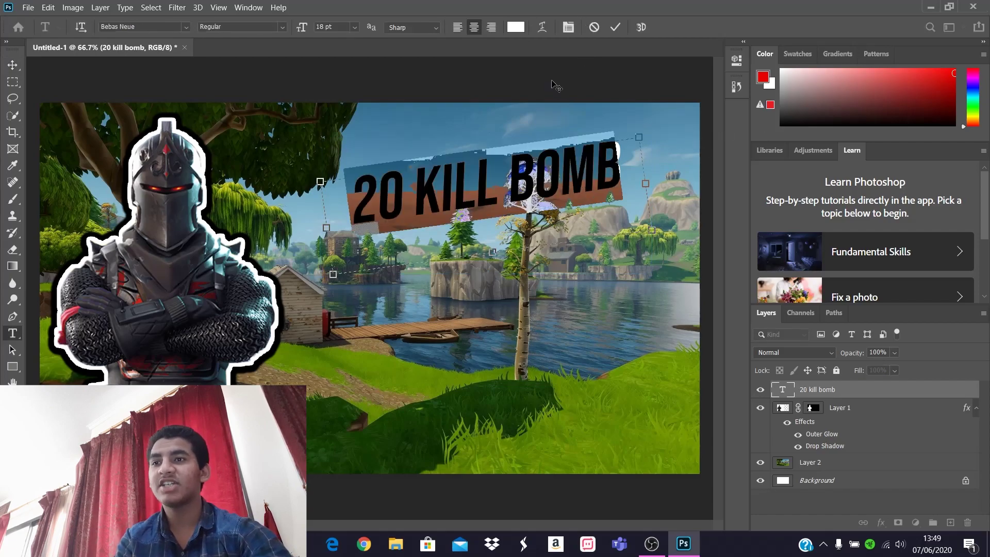
left_click(523, 27)
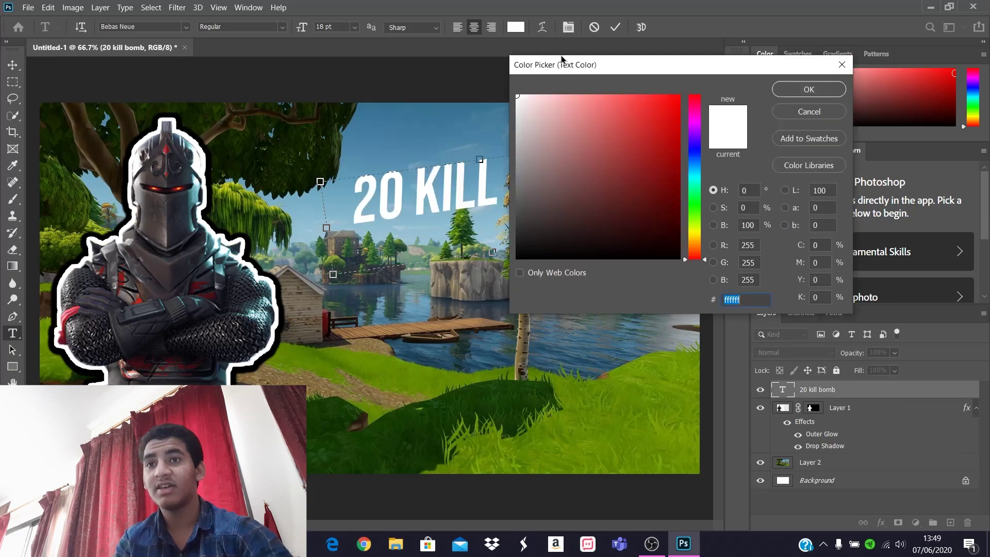
left_click_drag(707, 260, 704, 235)
left_click(658, 133)
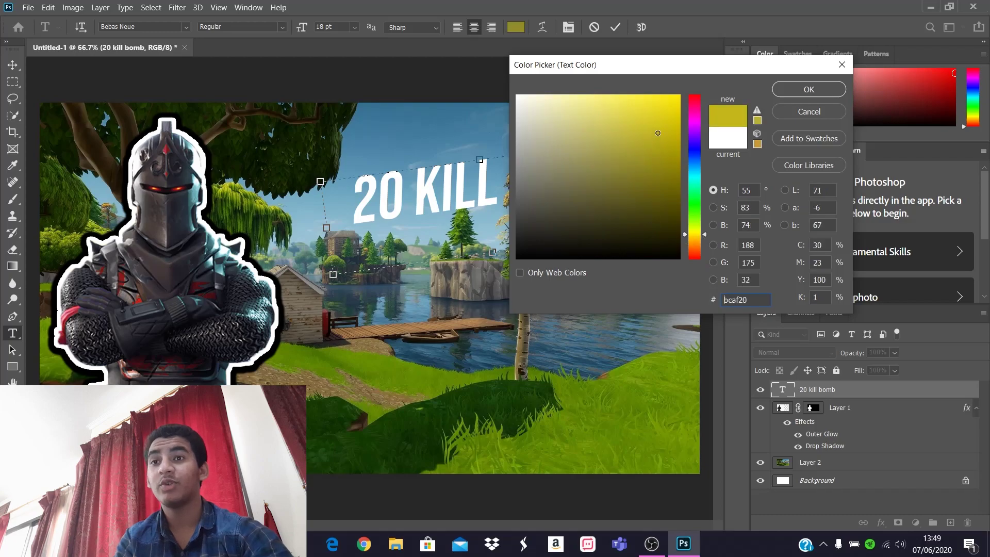
left_click_drag(658, 133, 659, 141)
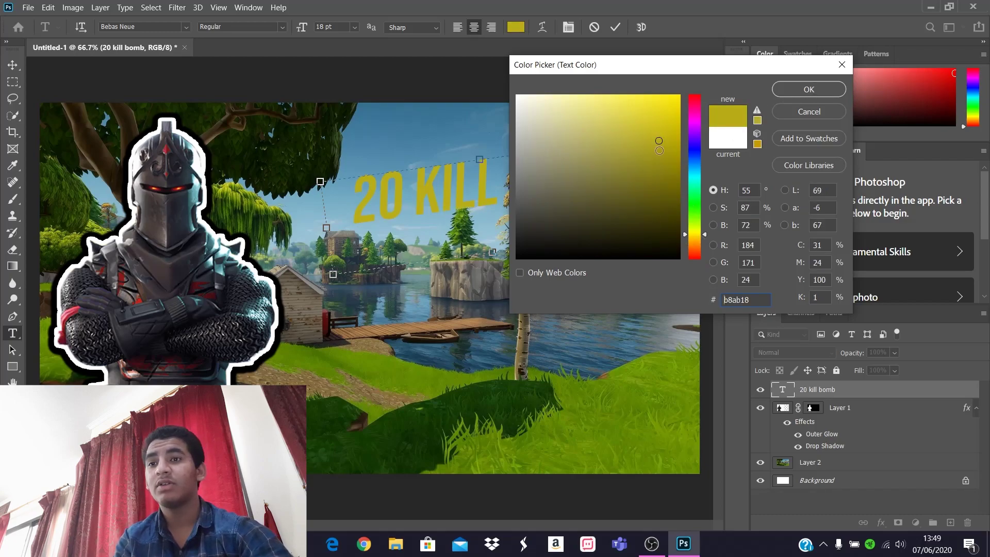
left_click(654, 177)
left_click_drag(710, 238, 706, 220)
left_click_drag(658, 177, 697, 74)
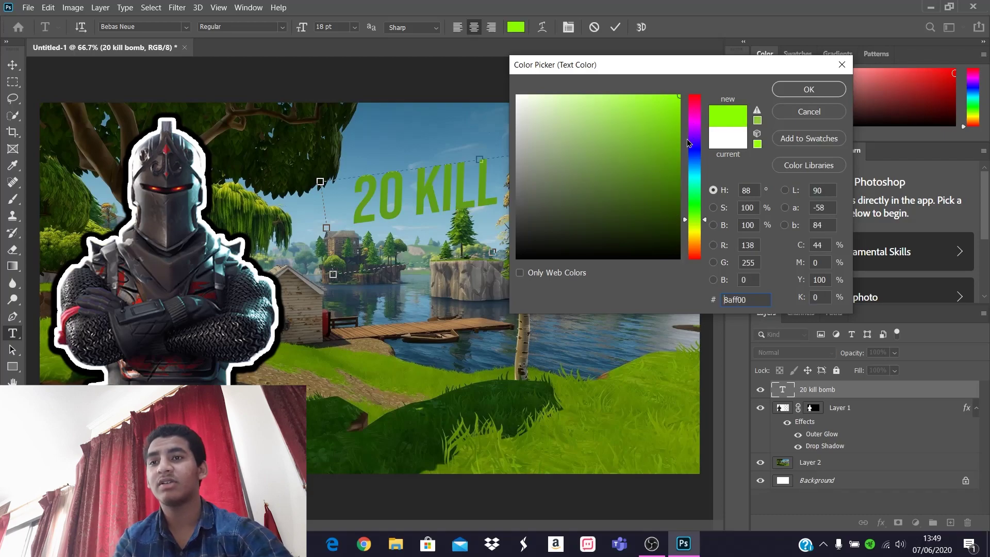
left_click_drag(710, 217, 708, 224)
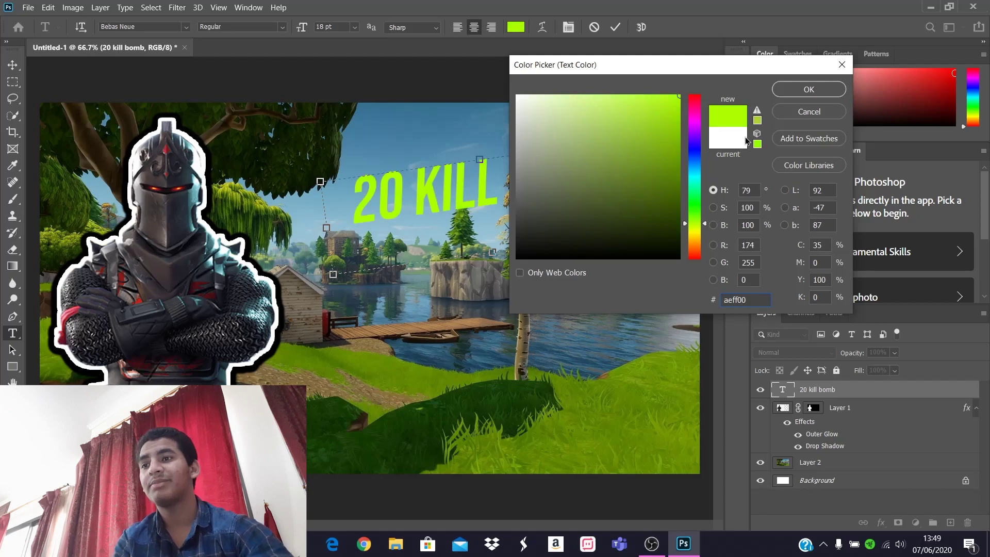
left_click(803, 92)
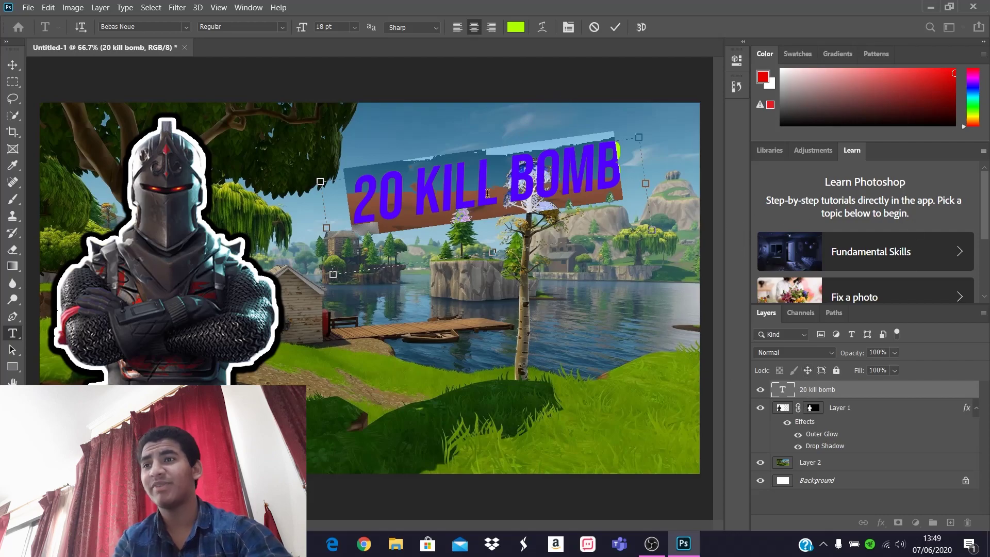
left_click(12, 65)
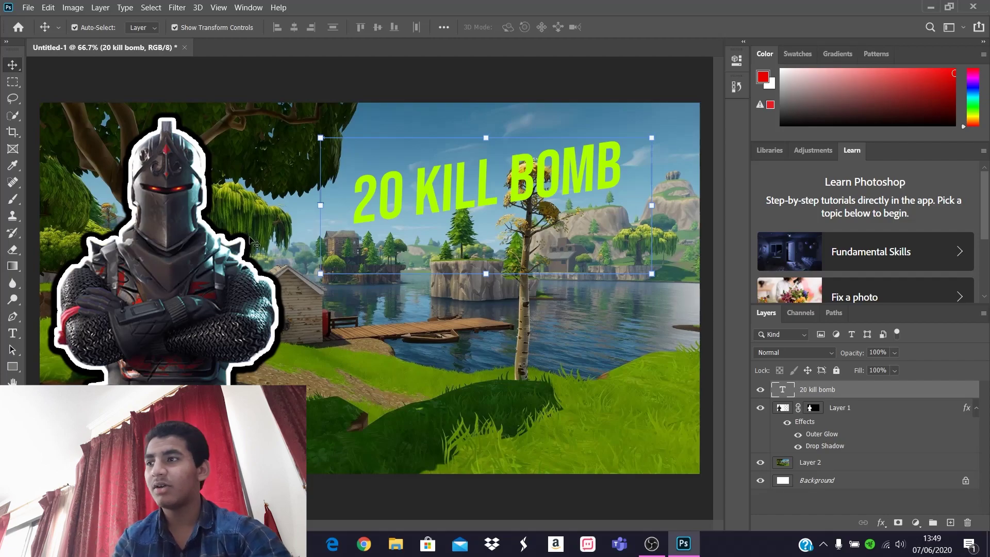
Copy the Outer Glow and Drop Shadow effects from the knight's layer to the "20 kill bomb" text layer, then deselect the layers.
left_click(847, 433)
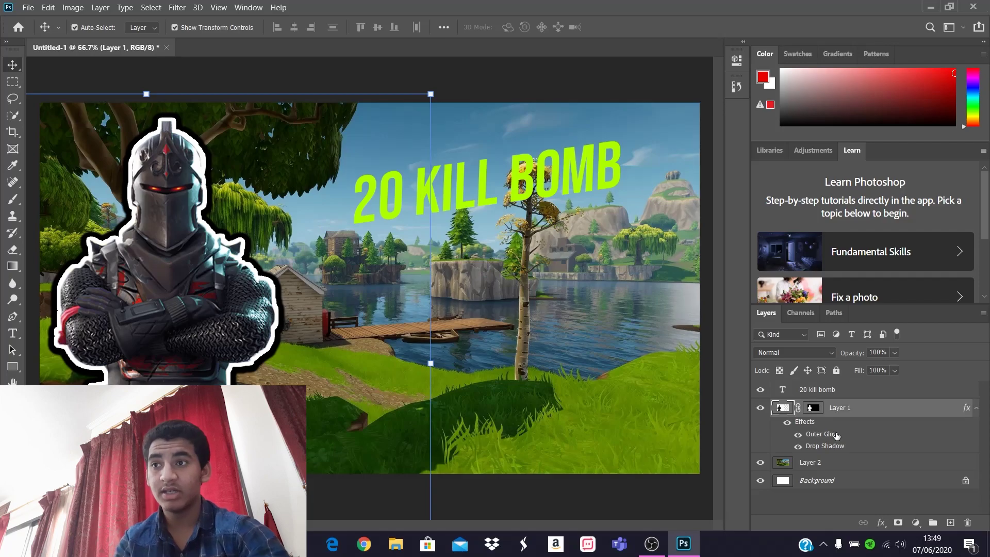
left_click_drag(836, 435, 840, 391)
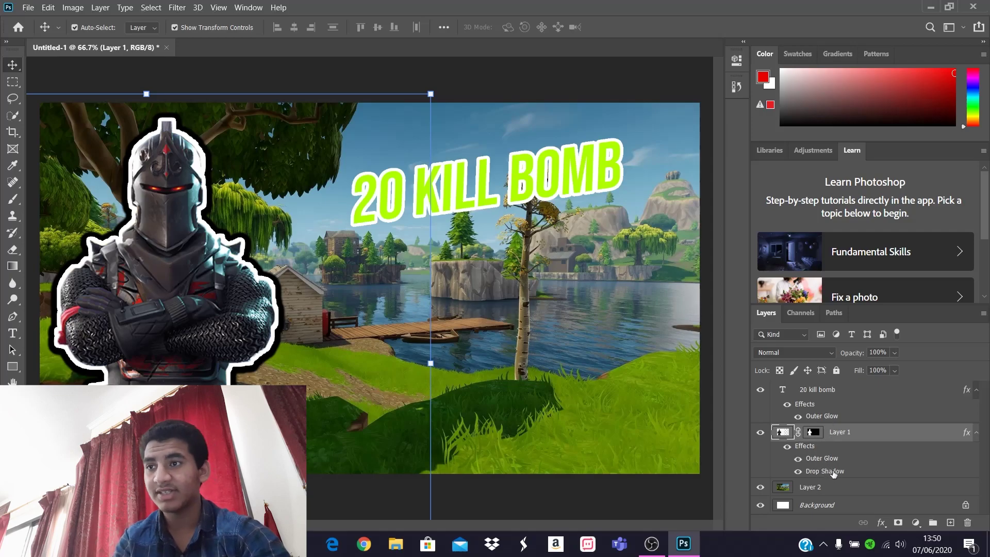
left_click_drag(834, 473, 839, 416)
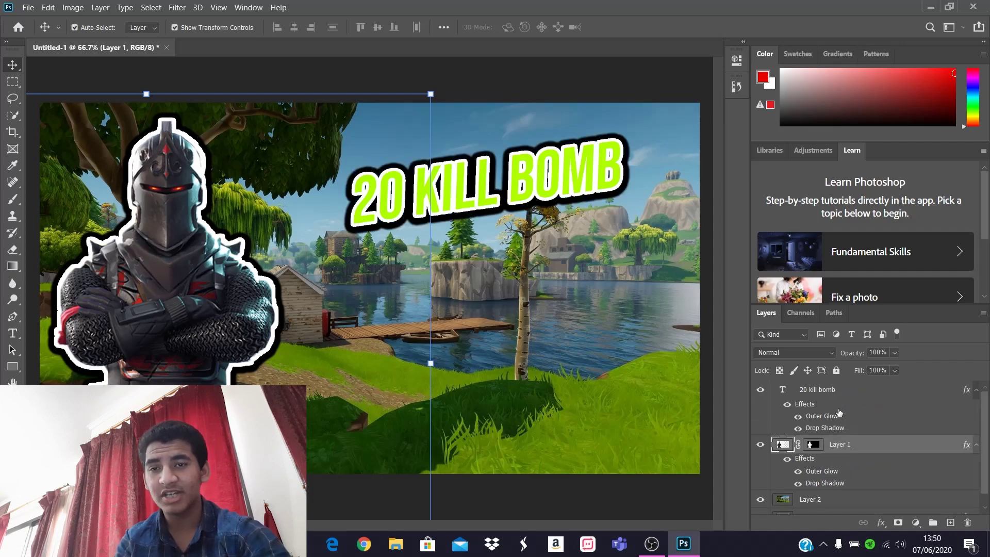
left_click(636, 500)
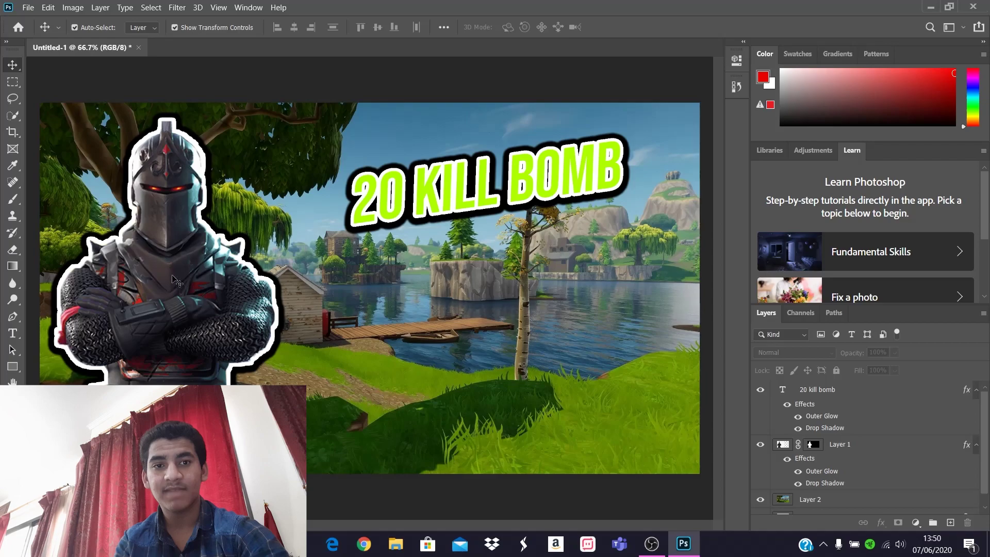
Switch to Chrome and search Google Images for "victory royale png".
left_click(366, 546)
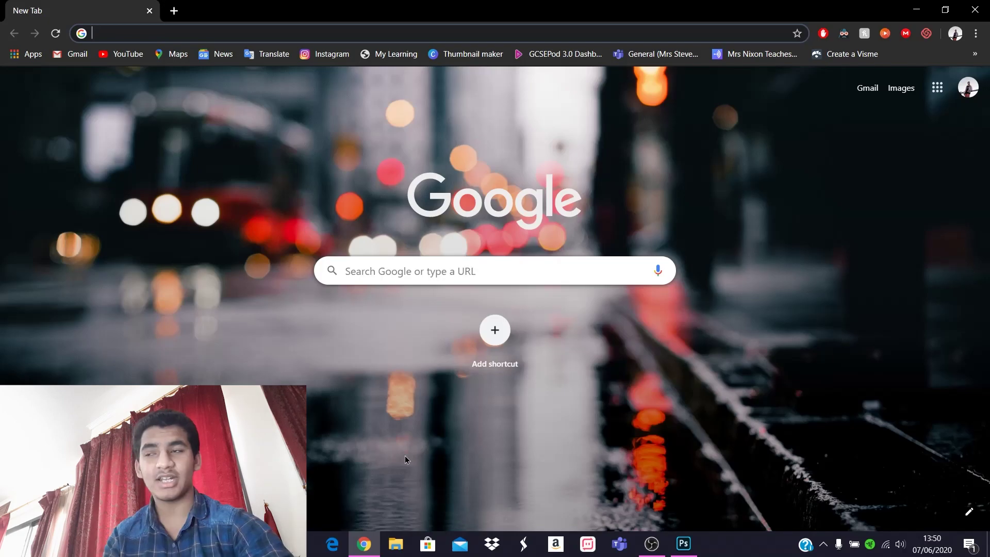
type("victory royale png")
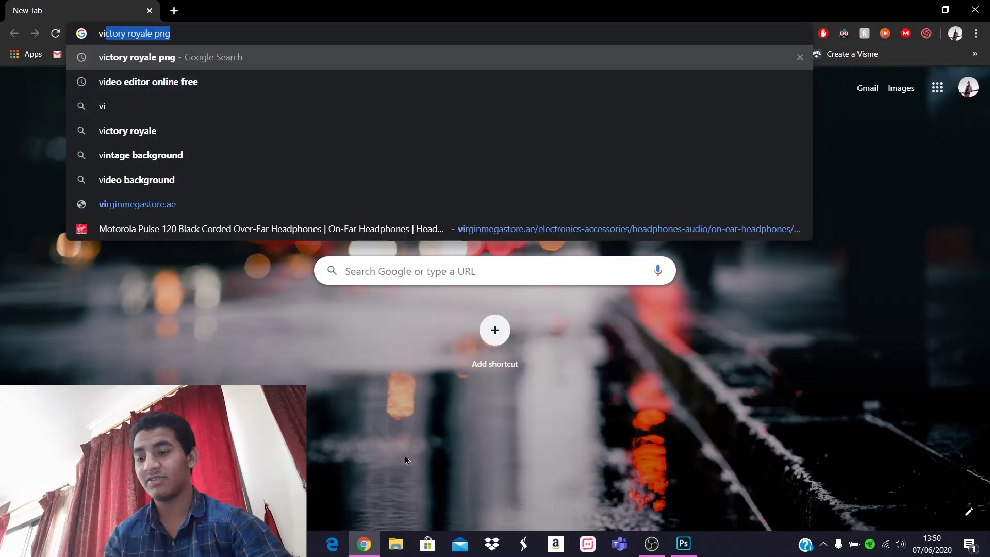
key("Return")
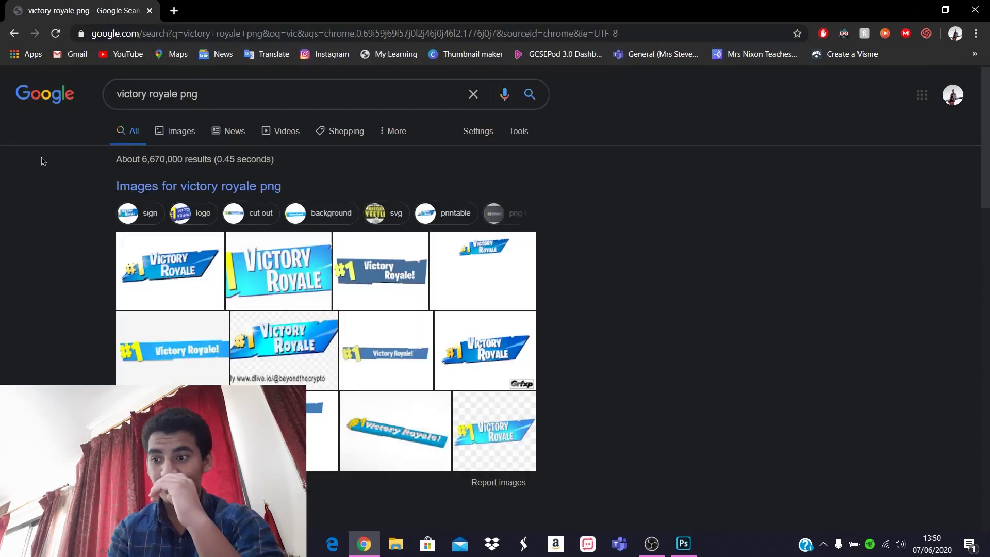
left_click(166, 135)
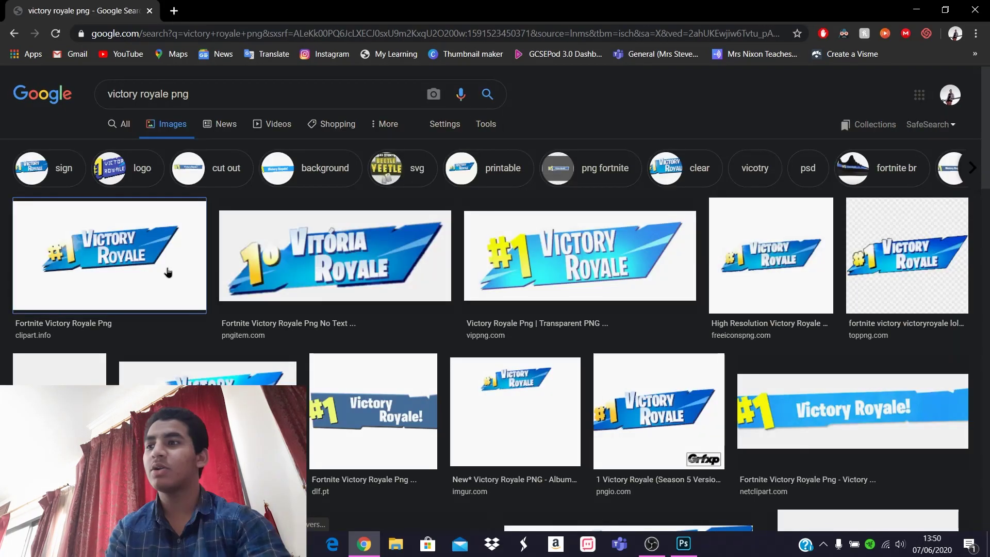
Compare the previews of the clipart.info and vippng.com Victory Royale banners for a transparent background.
left_click(168, 273)
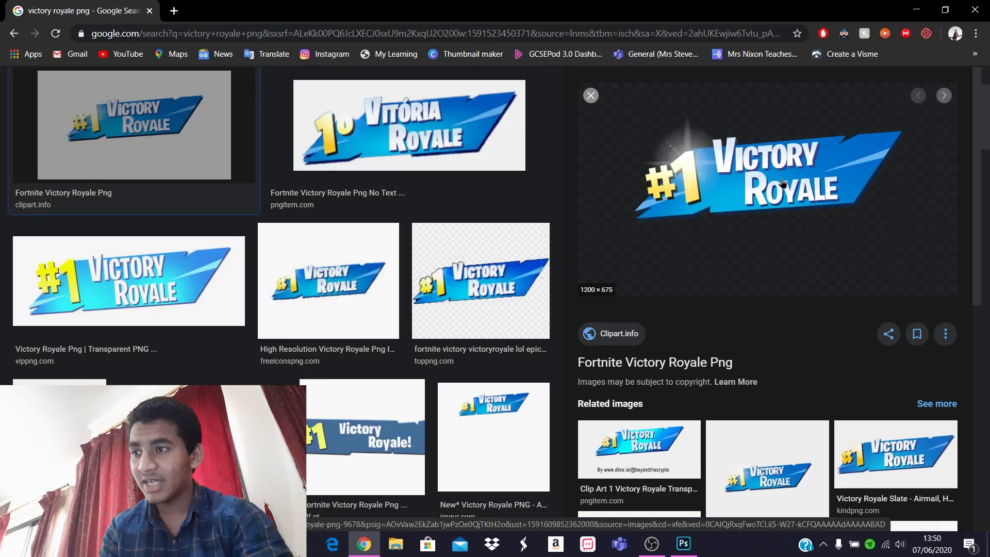
right_click(764, 269)
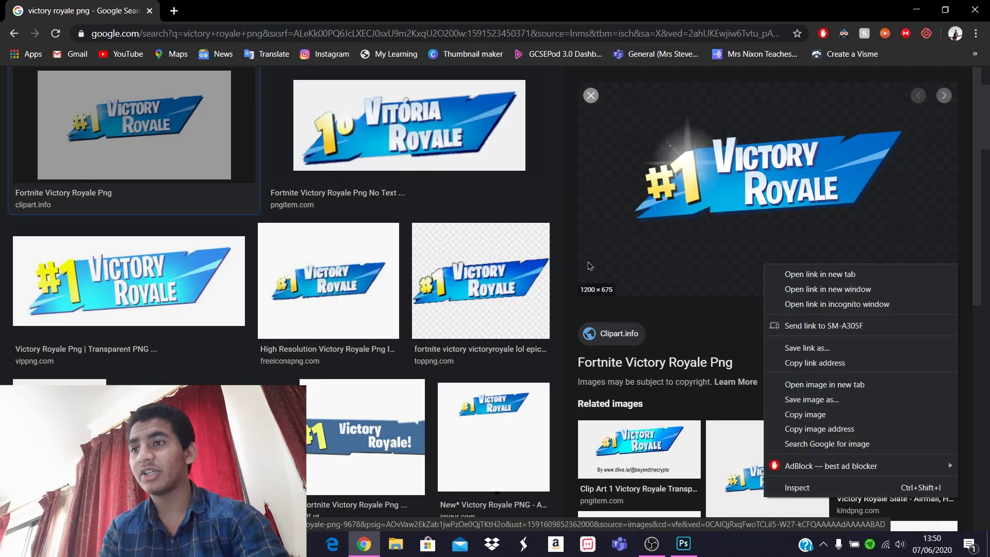
left_click(211, 298)
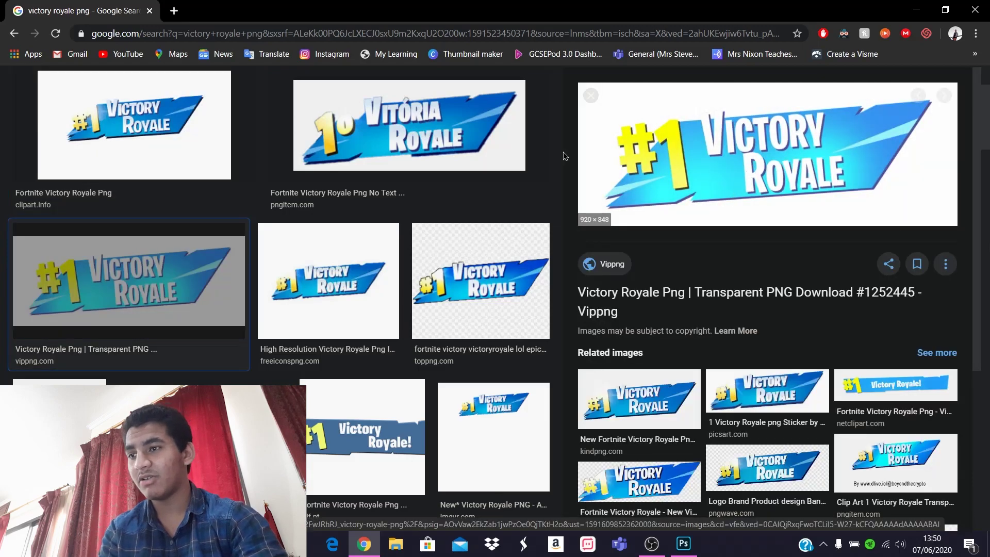
scroll(154, 147, "up", 3)
scroll(361, 159, "down", 3)
scroll(206, 165, "up", 2)
scroll(223, 170, "down", 2)
Reopen the clipart.info Victory Royale banner preview, copy the image and switch back to Photoshop.
left_click(190, 159)
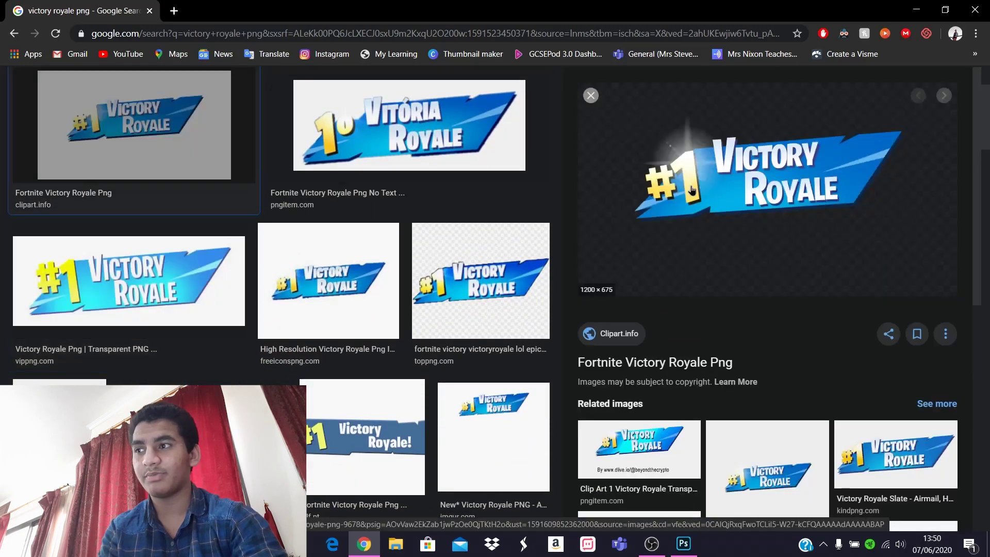
right_click(738, 202)
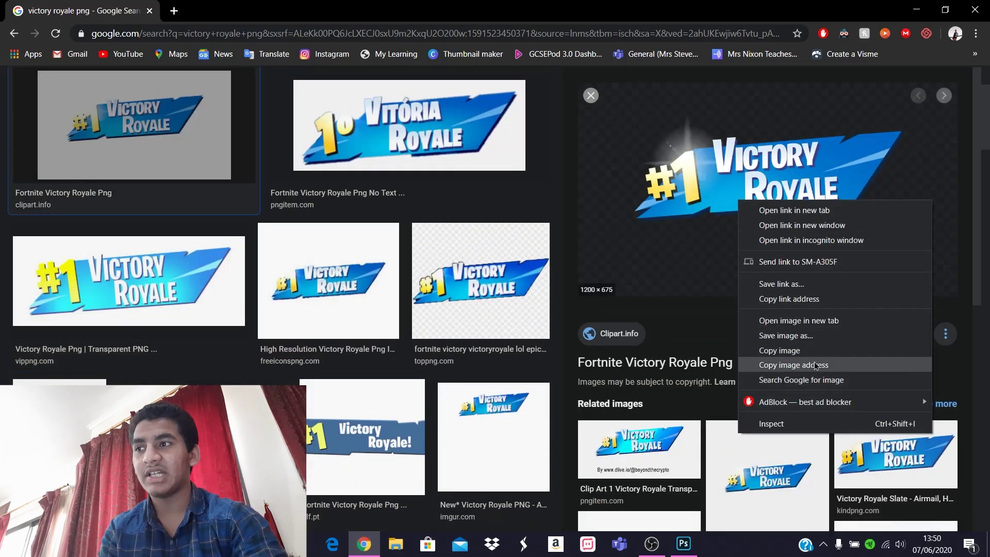
left_click(813, 359)
left_click(684, 544)
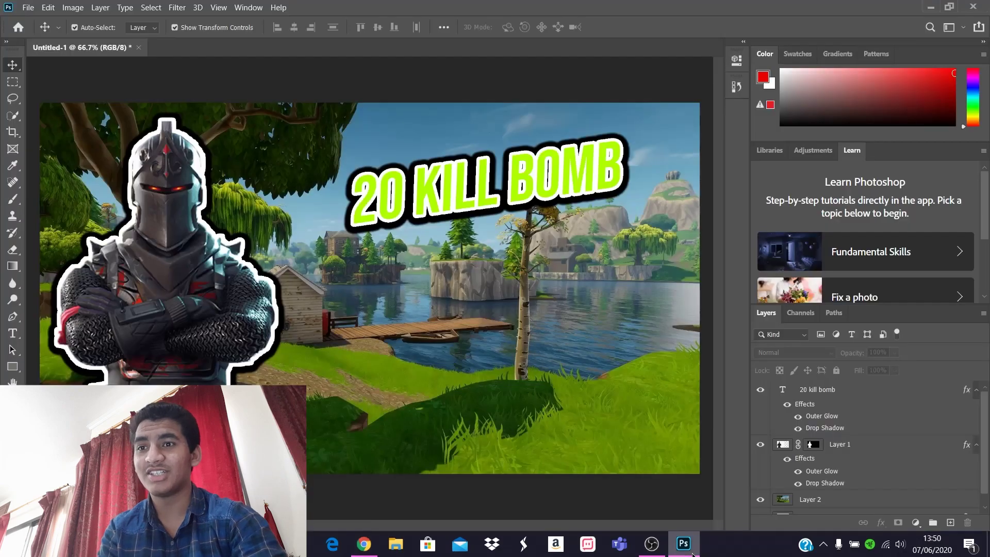
Paste the copied Victory Royale banner into the thumbnail and hide all the other layers, including the background.
key("ctrl+v")
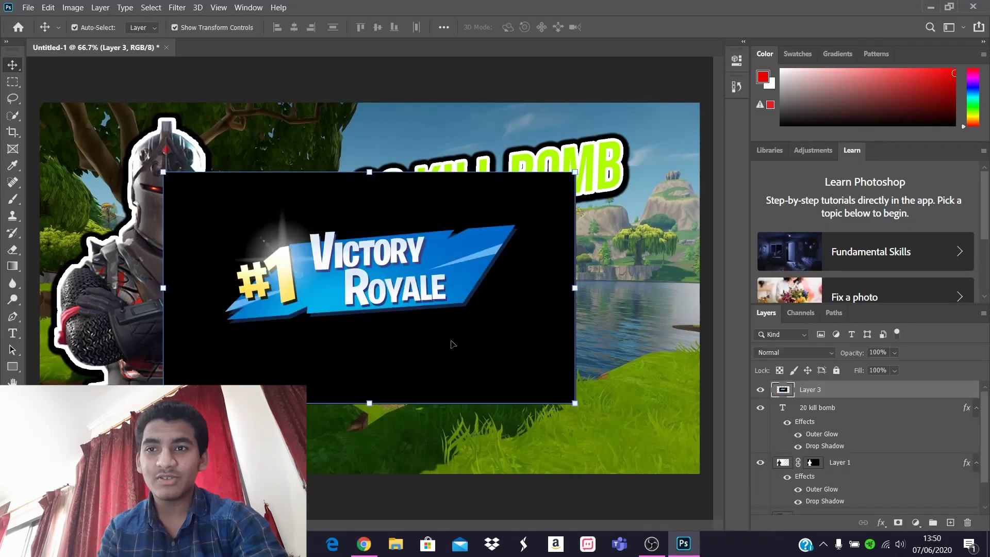
left_click(761, 408)
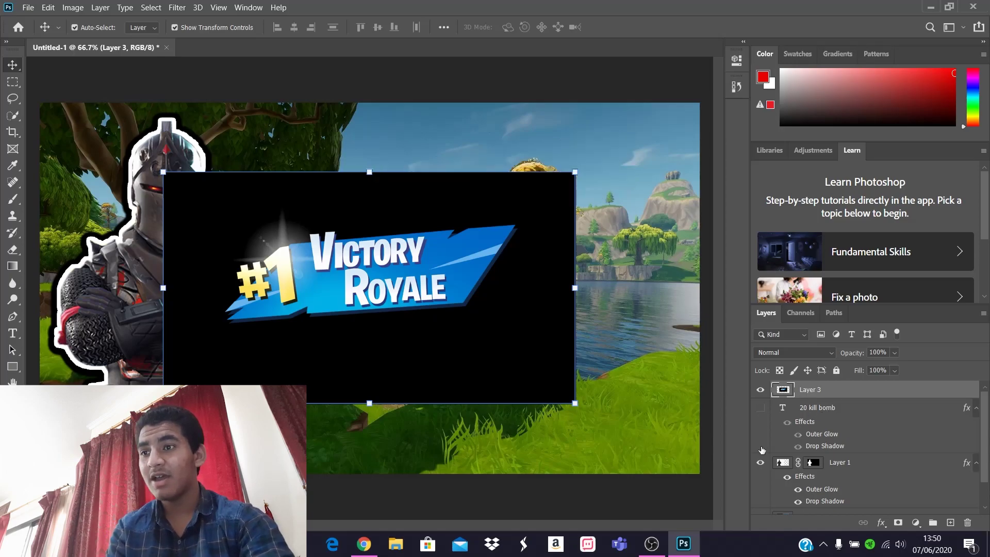
left_click(762, 463)
scroll(764, 466, "down", 1)
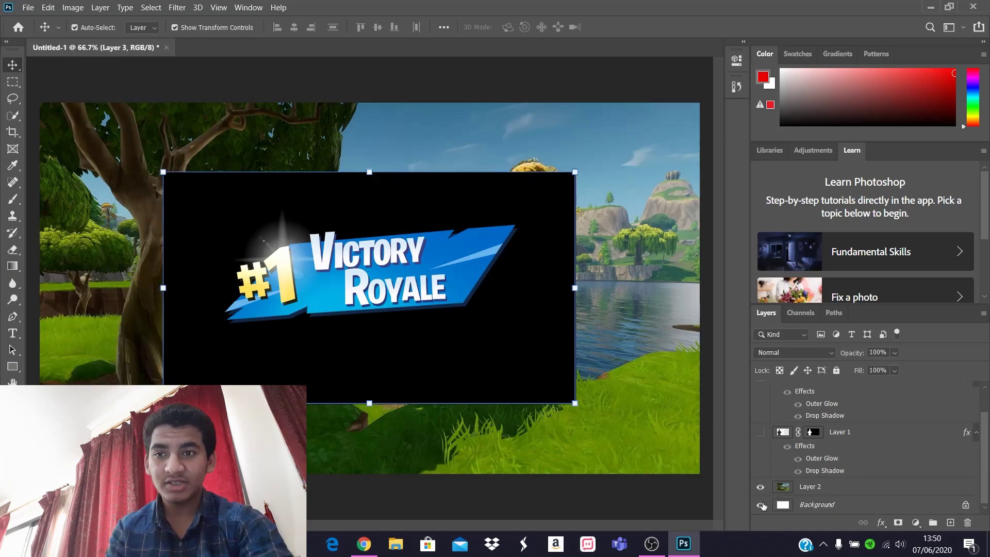
left_click(760, 488)
left_click(759, 505)
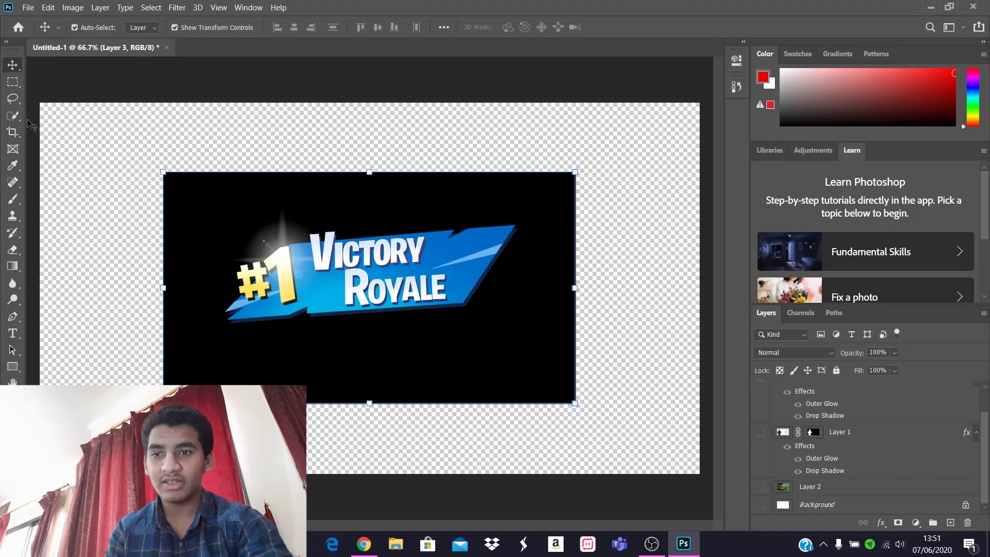
Select the Victory Royale banner with the Quick Selection tool and add a layer mask that removes its black backdrop.
left_click(12, 115)
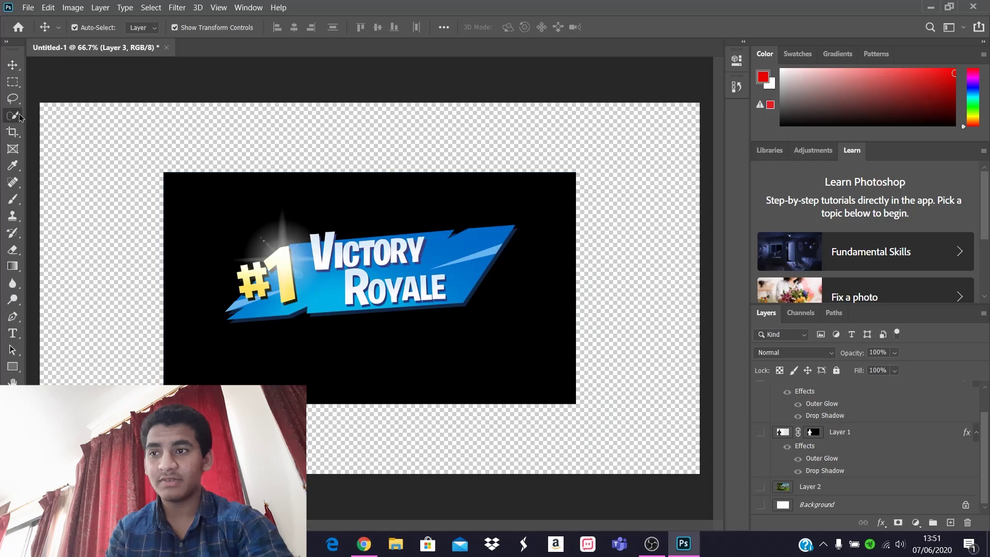
mouse_move(247, 308)
left_mouse_down()
mouse_move(292, 286)
mouse_move(437, 266)
mouse_move(386, 285)
left_mouse_up()
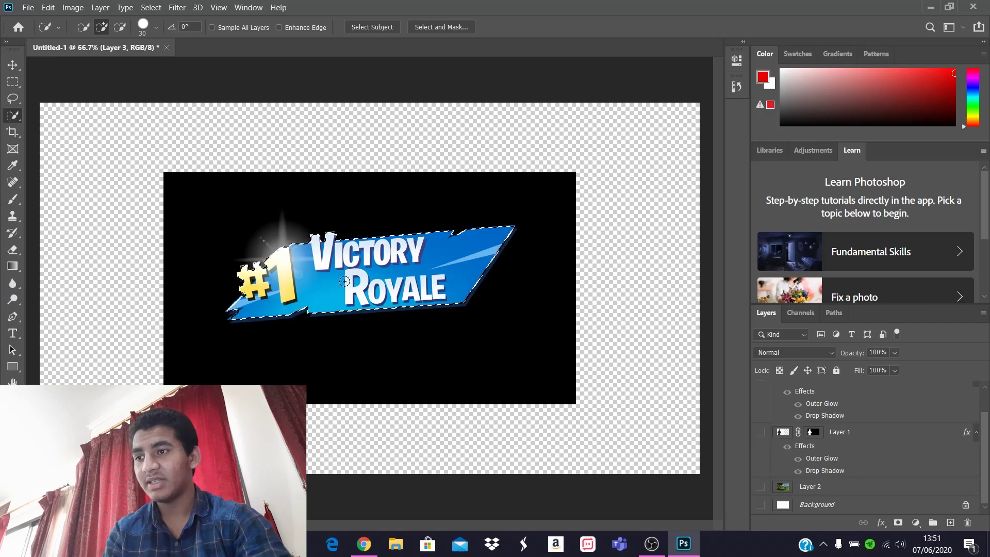
left_click(900, 523)
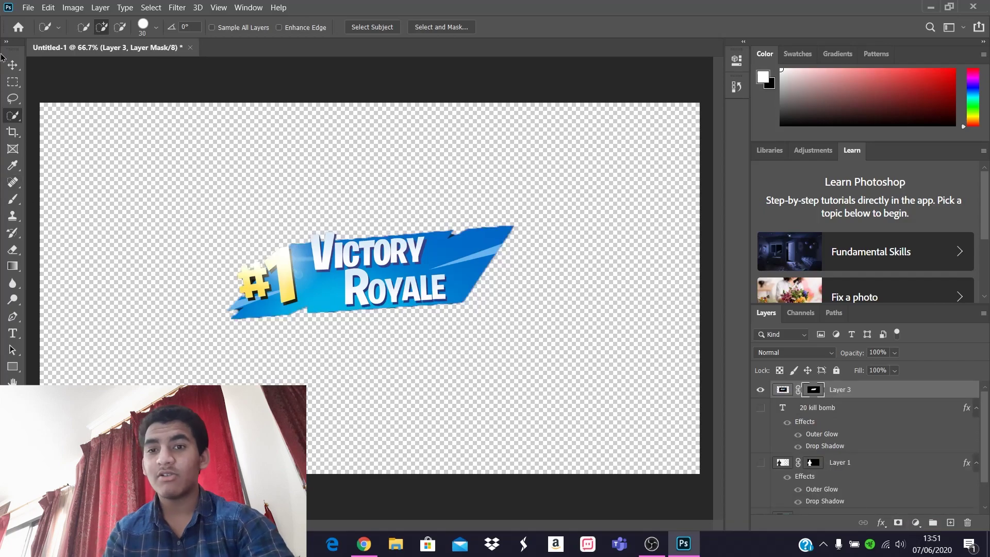
Show the "20 kill bomb" text, knight and map layers again.
left_click(13, 65)
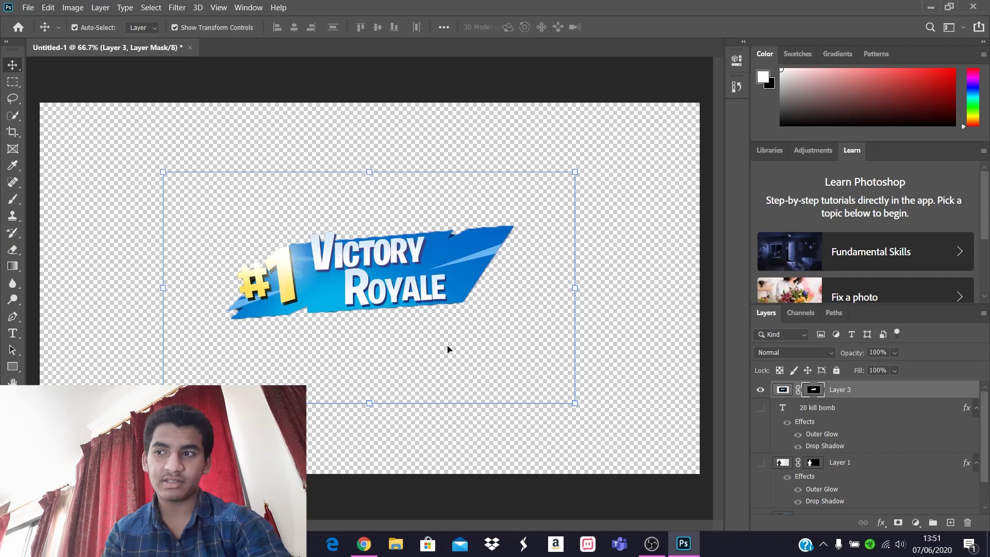
left_click(761, 408)
scroll(771, 428, "down", 1)
left_click(762, 433)
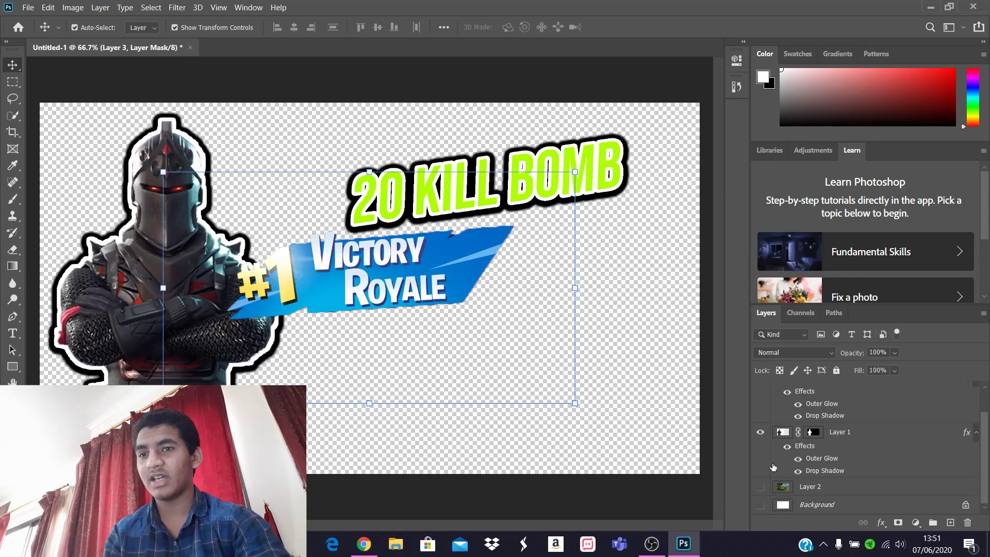
left_click(761, 488)
Move the banner up to the sky beside the knight's head and the "20 KILL BOMB" text down over the lake.
left_click_drag(320, 279, 334, 186)
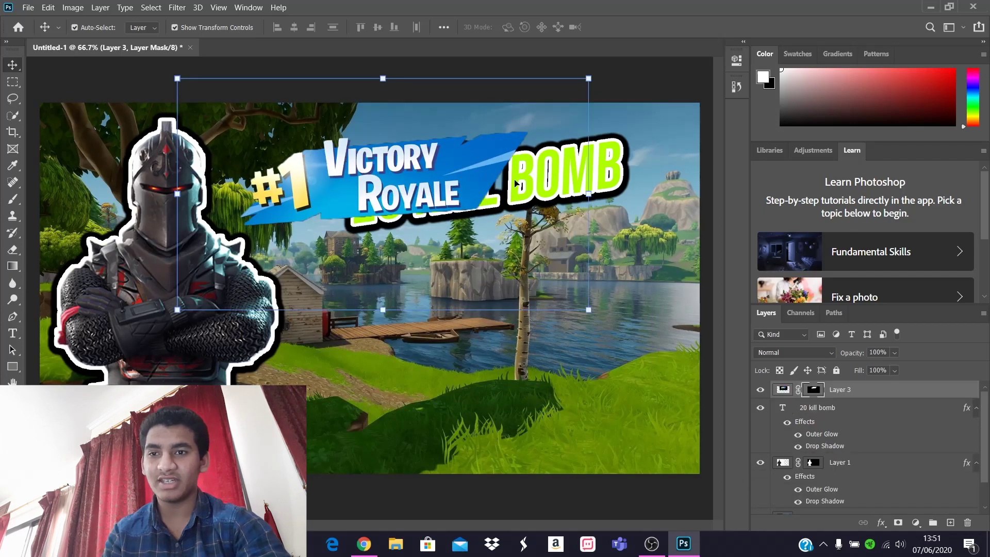
double_click(609, 178)
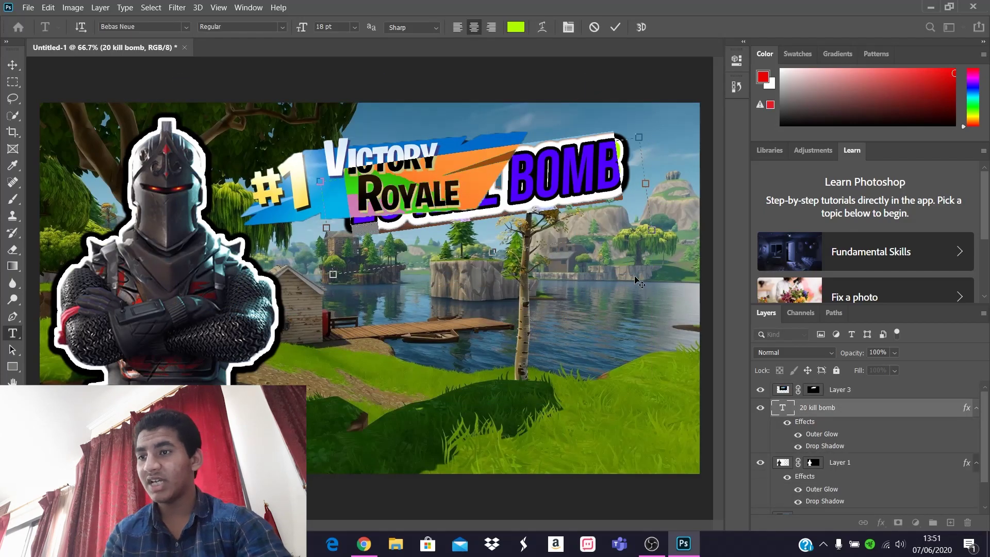
left_click_drag(602, 276, 648, 407)
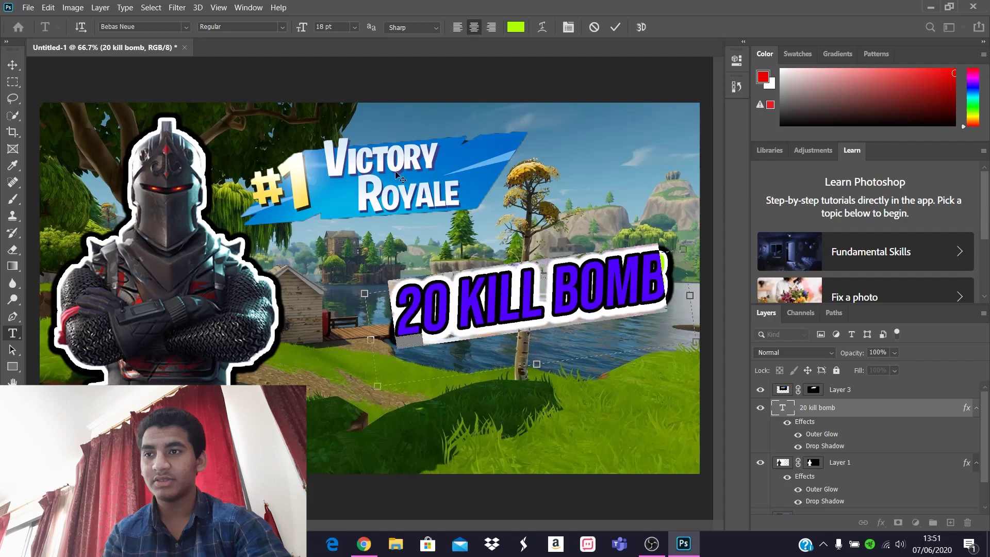
Move the Drop Shadow effect from the "20 kill bomb" text layer onto the knight's layer.
left_click_drag(825, 446, 858, 488)
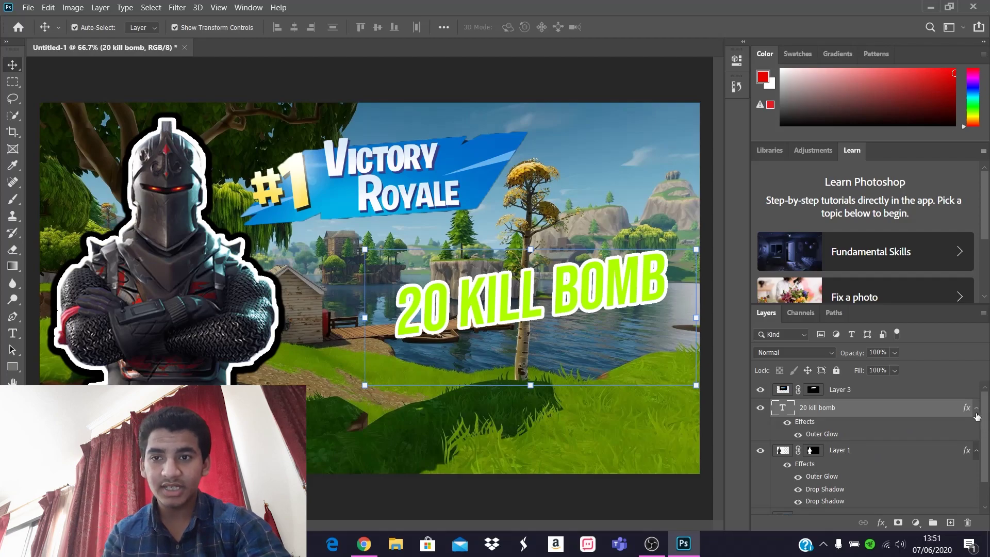
Raise the Victory Royale banner closer to the canvas's upper edge and undo the accidental shift of the map background.
left_click(812, 392)
left_click_drag(424, 205, 428, 178)
left_click_drag(635, 174, 634, 179)
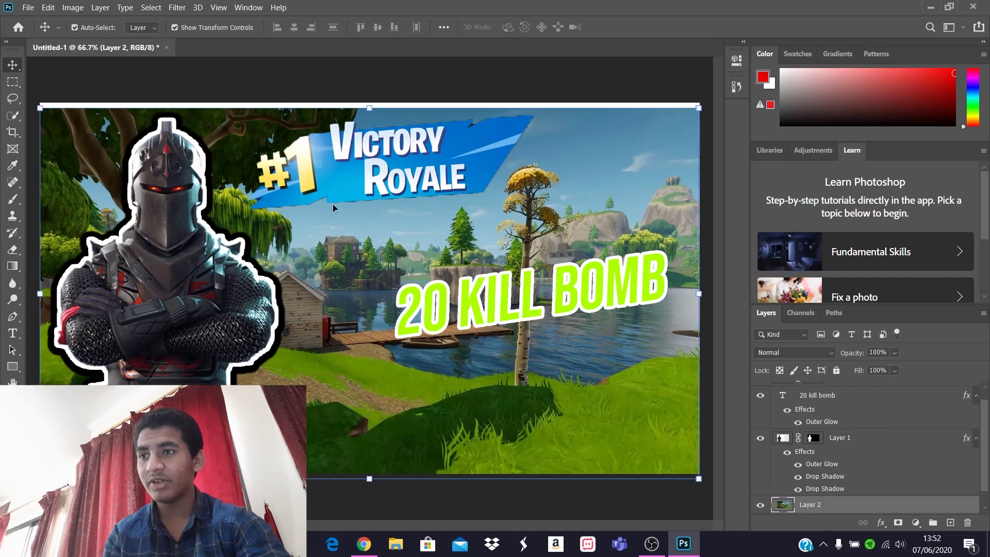
key("ctrl+z")
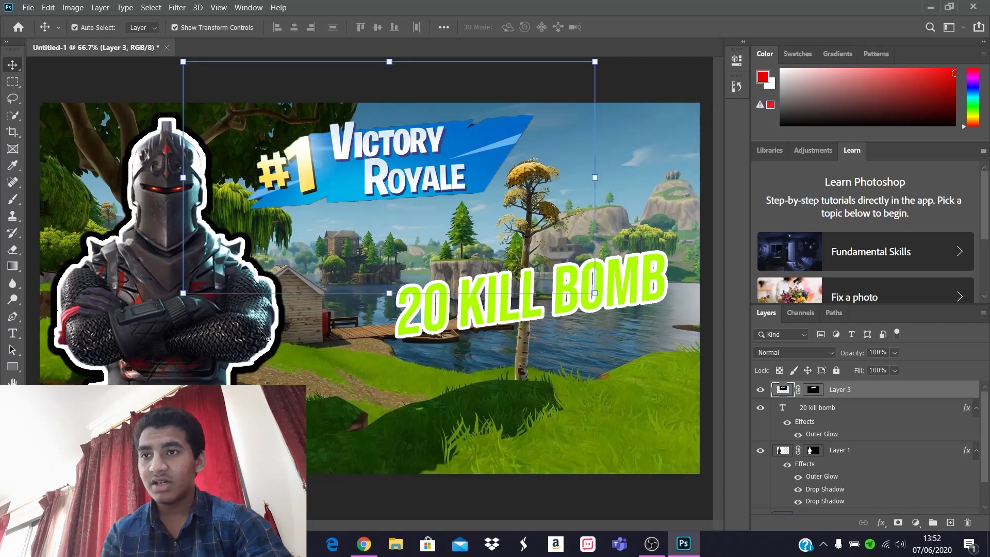
Rotate the Victory Royale banner by 18.68° and shift it slightly towards the knight.
left_click_drag(266, 301, 285, 231)
left_click_drag(388, 180, 363, 177)
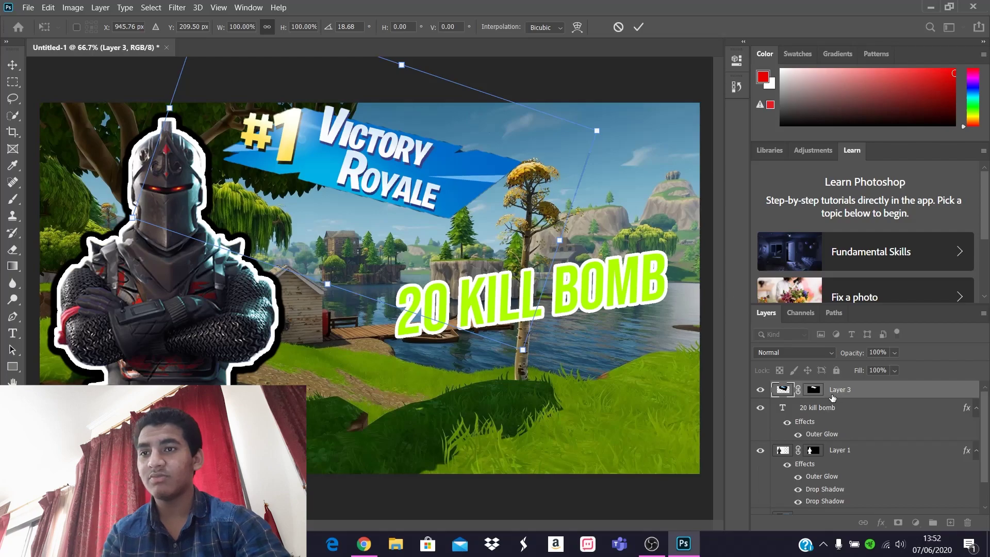
key("Return")
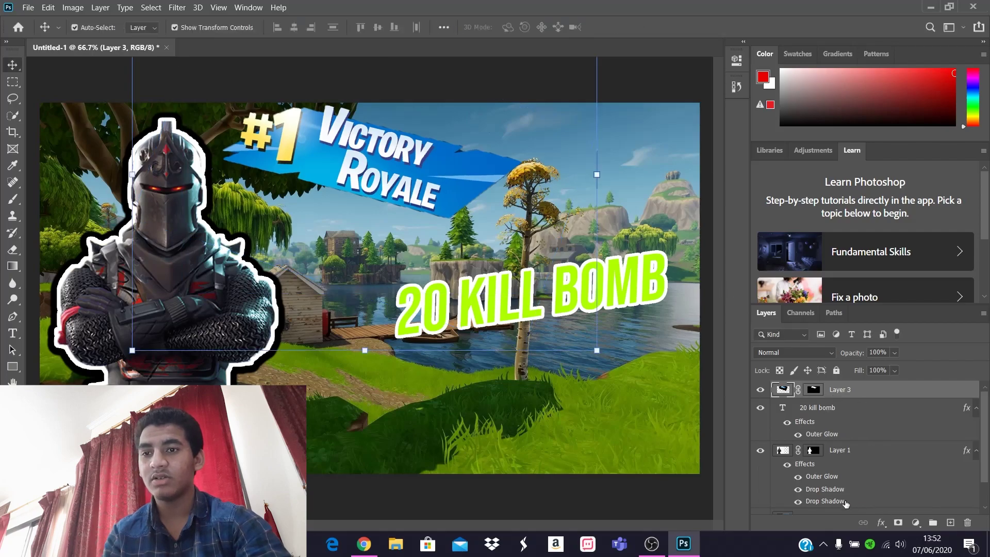
Copy a Drop Shadow effect from the knight's layer to the "20 kill bomb" text layer and shift the knight slightly left.
left_click(846, 503)
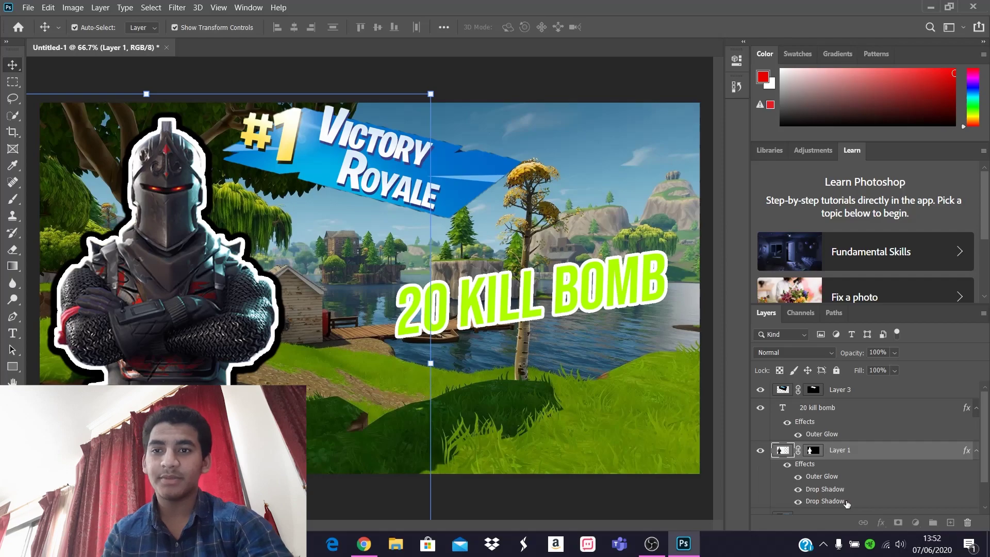
left_click_drag(846, 503, 793, 429)
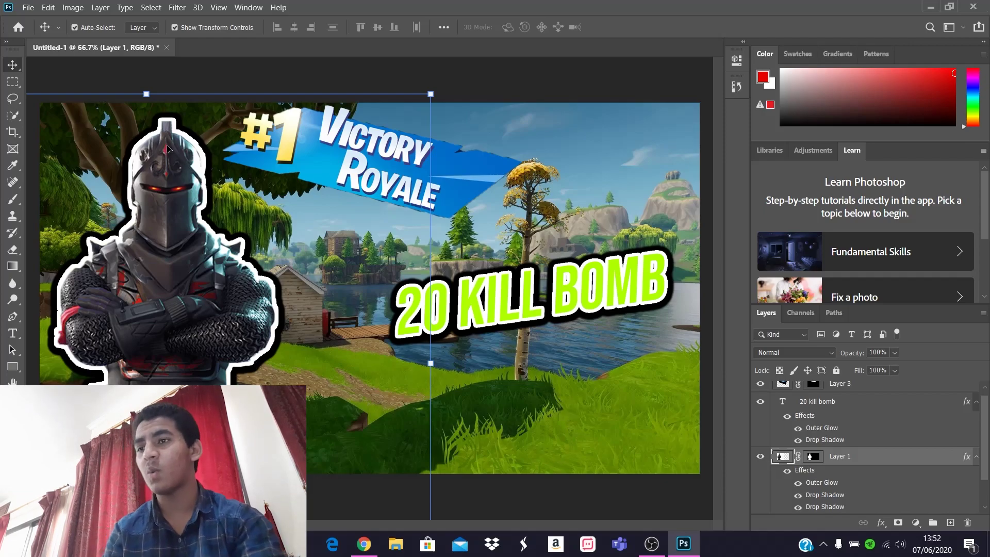
left_click_drag(160, 165, 147, 165)
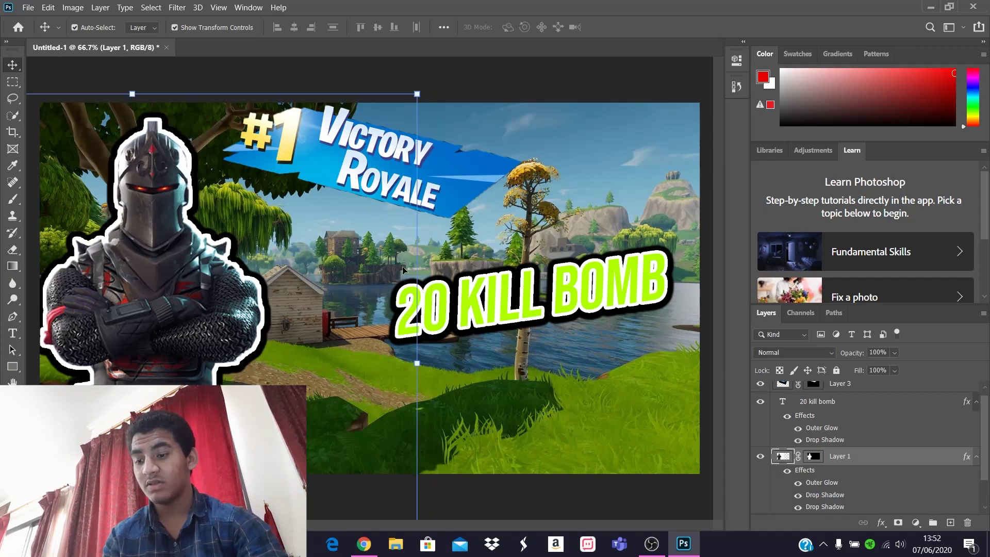
Move the "20 KILL BOMB" text down onto the grass and the Victory Royale banner down towards the canvas's middle.
left_click(572, 299)
left_click_drag(548, 298, 463, 412)
left_click_drag(402, 176, 449, 208)
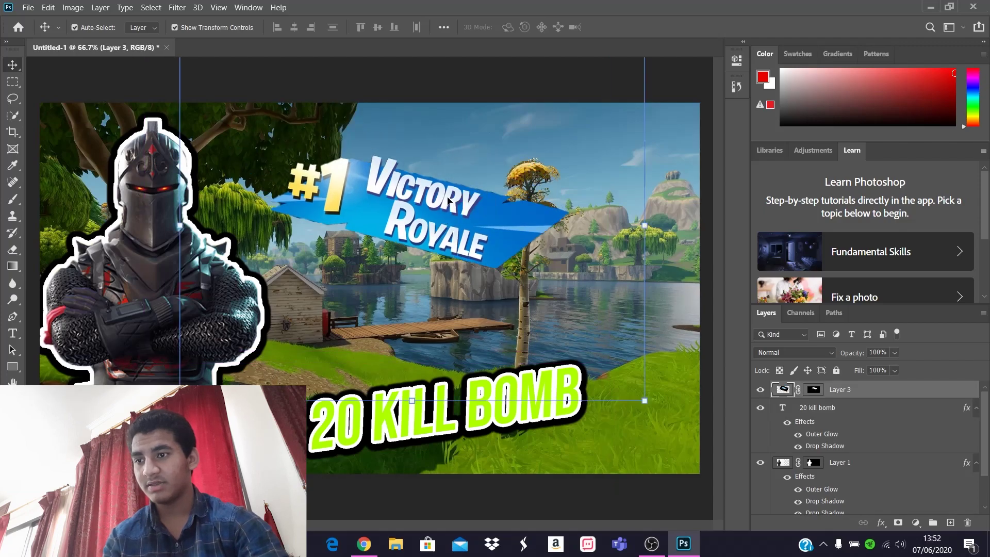
Rotate the Victory Royale banner by -22.28° so it slants upward to the right.
left_click_drag(165, 125, 210, 281)
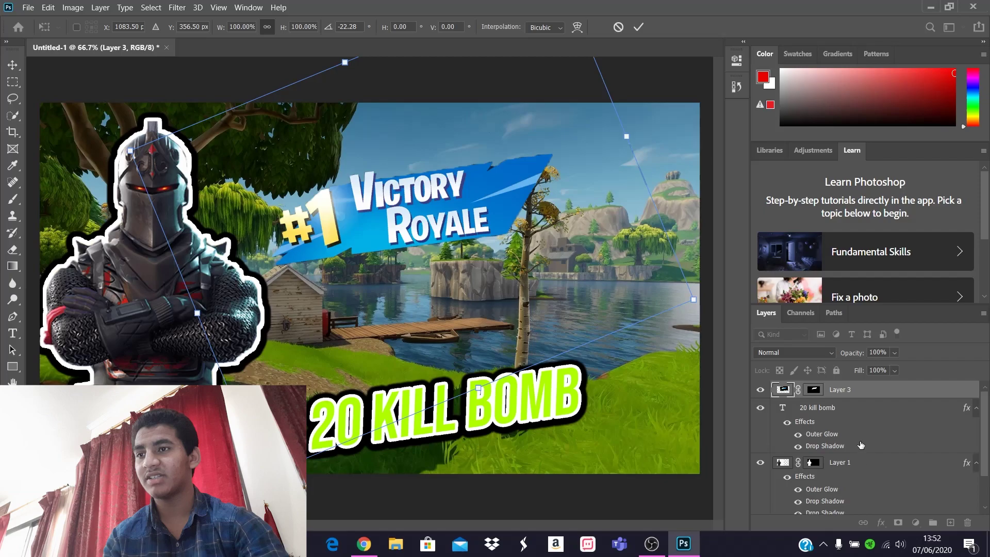
left_click(883, 464)
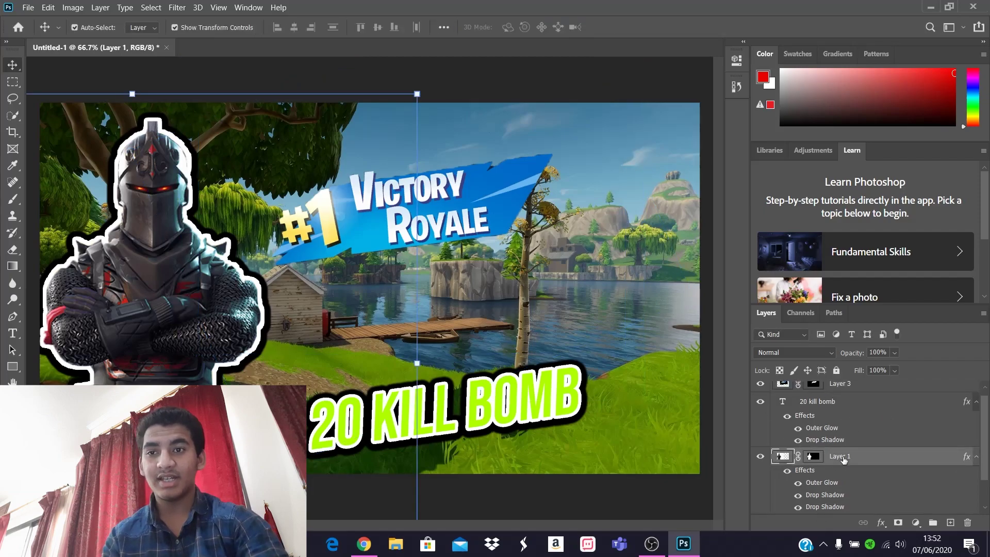
scroll(851, 417, "down", 2)
scroll(848, 420, "up", 2)
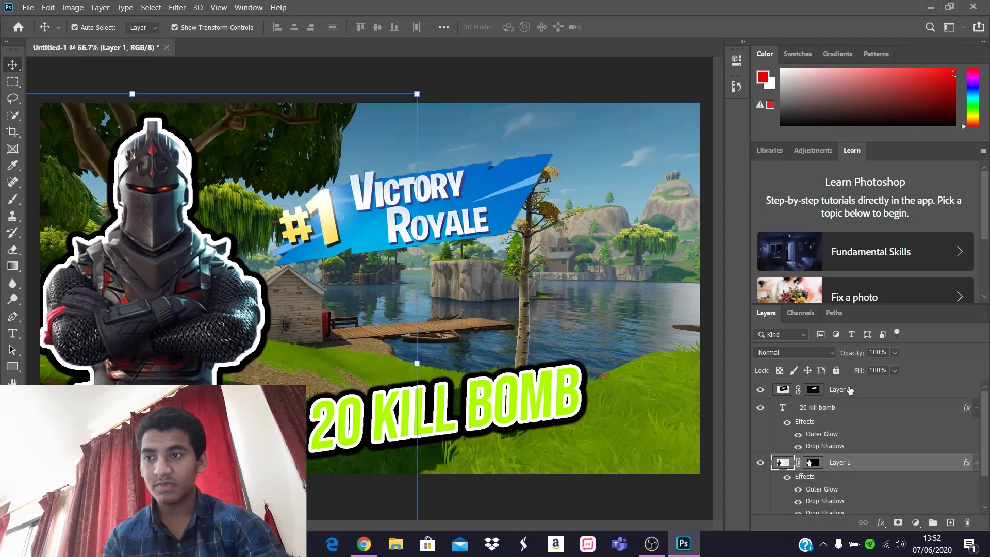
Move the "20 KILL BOMB" text back over the lake and the Victory Royale banner up to the canvas's upper edge.
left_click(534, 424)
left_click_drag(461, 397, 555, 281)
left_click(576, 504)
left_click_drag(368, 214, 352, 160)
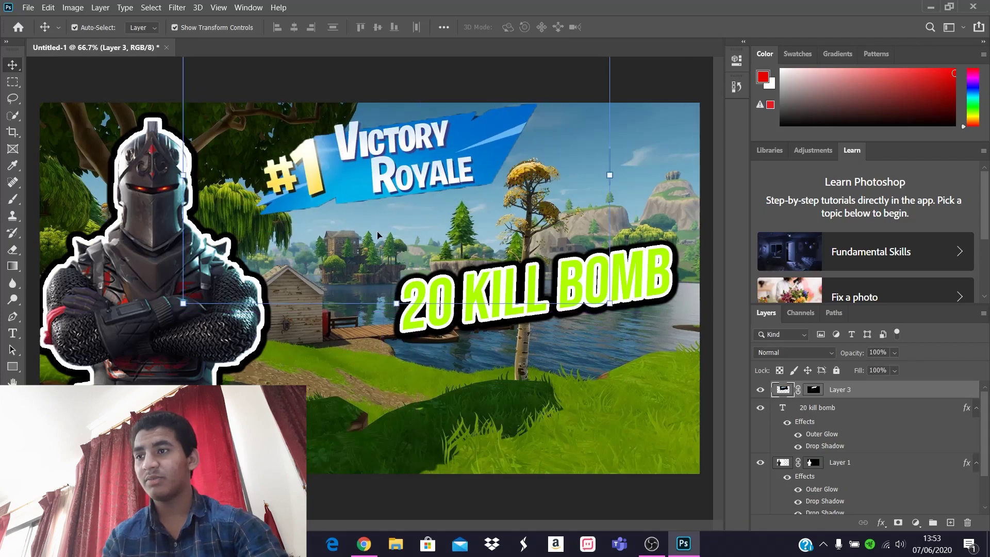
Rotate the Victory Royale banner by 1.73°.
left_click(633, 201)
left_click(480, 166)
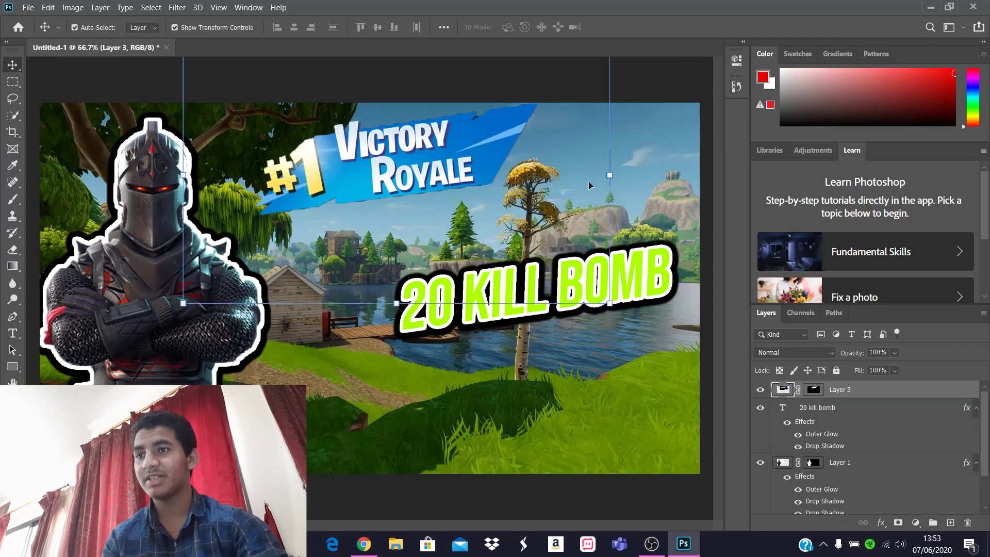
left_click(616, 192)
left_click_drag(626, 195, 629, 203)
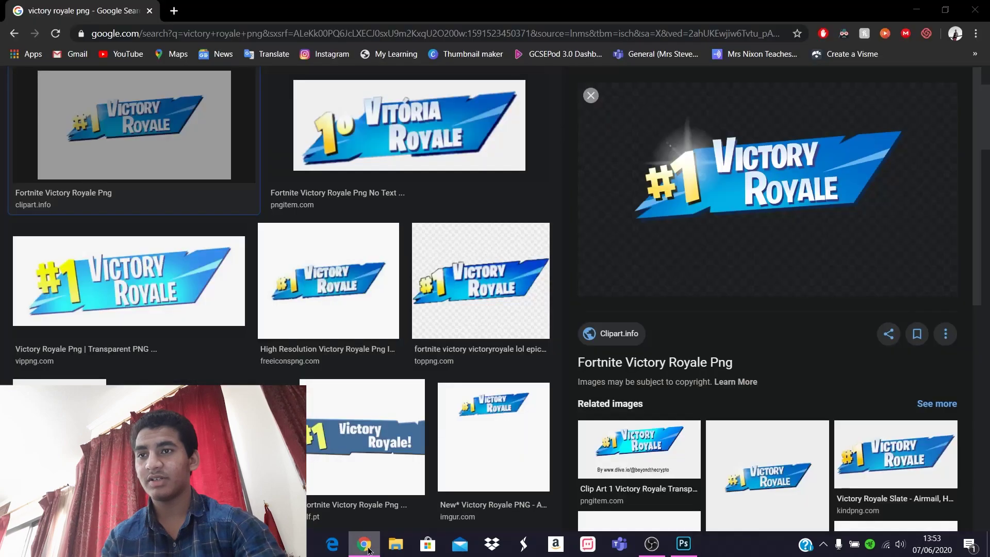
Switch to Chrome and start a new search.
left_click(364, 543)
left_click(323, 36)
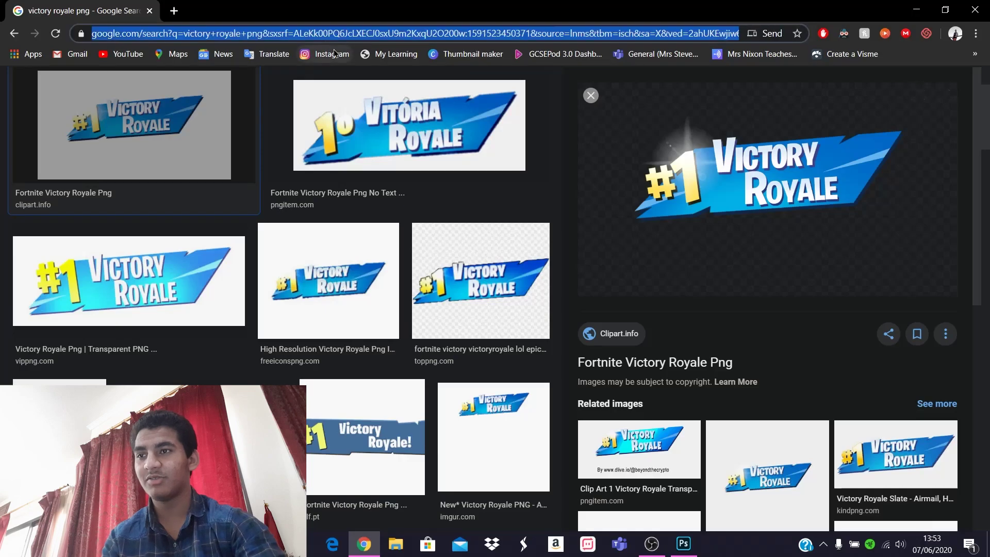
type("dead skul")
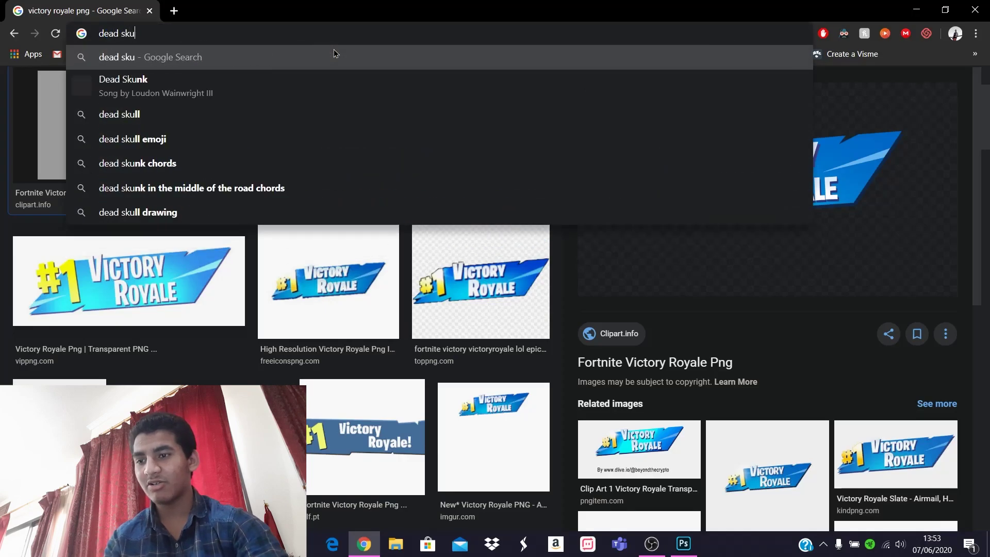
key("BackSpace")
key("BackSpace")
key("BackSpace")
key("BackSpace")
key("BackSpace")
key("BackSpace")
key("BackSpace")
key("BackSpace")
key("BackSpace")
Search Google for "fortnite kill logo".
type("fo")
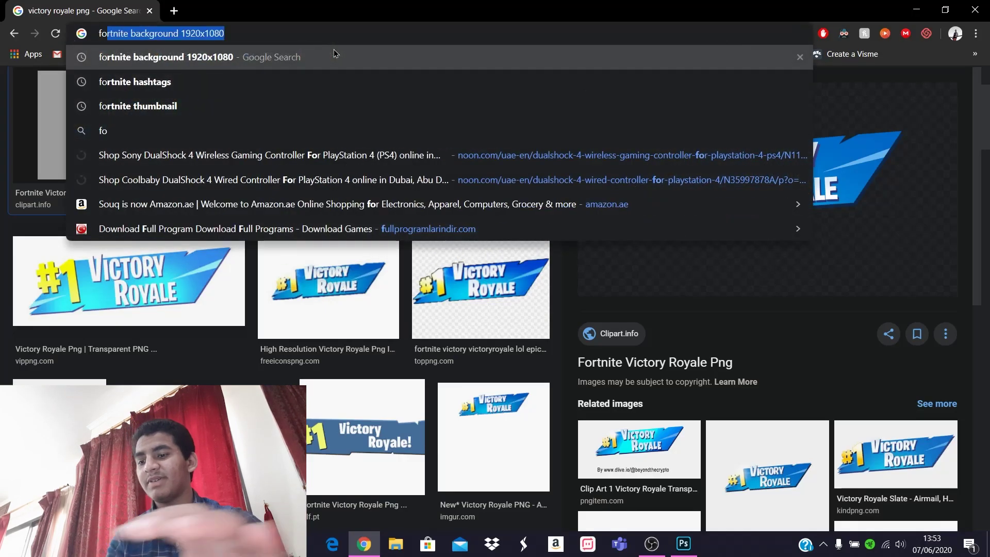
type("rtnite kill logo")
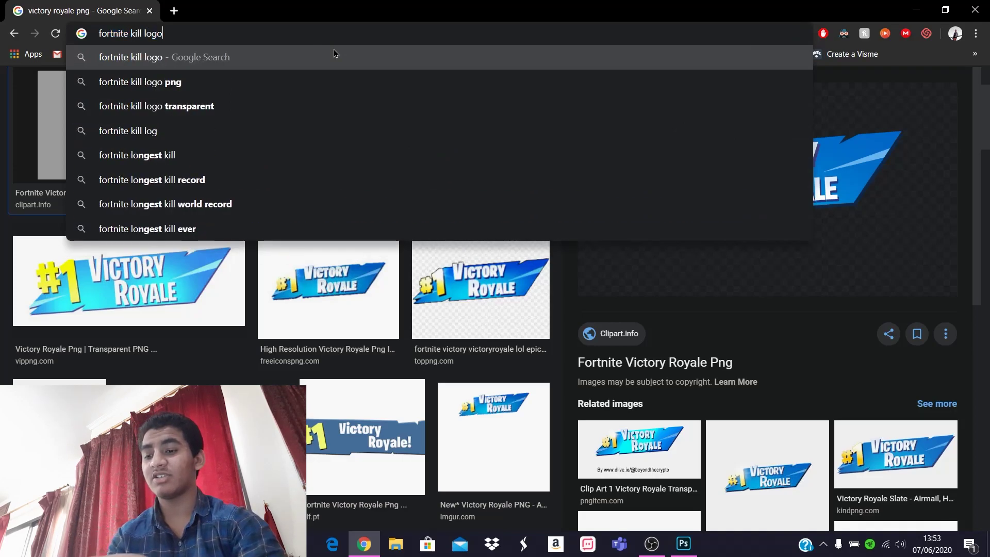
key("Return")
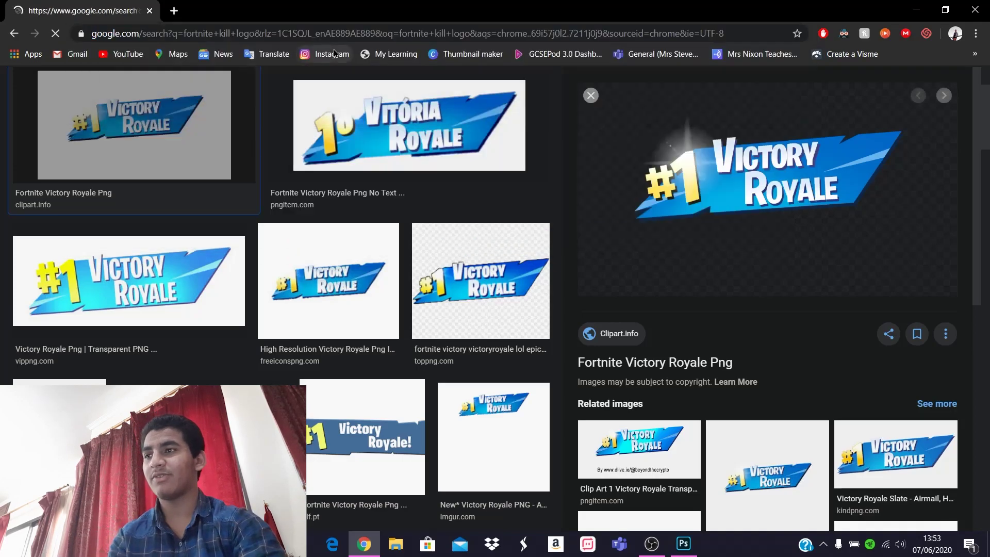
Open the pngitem.com skull kill logo preview in the image results, copy the image and switch back to Photoshop.
left_click(189, 258)
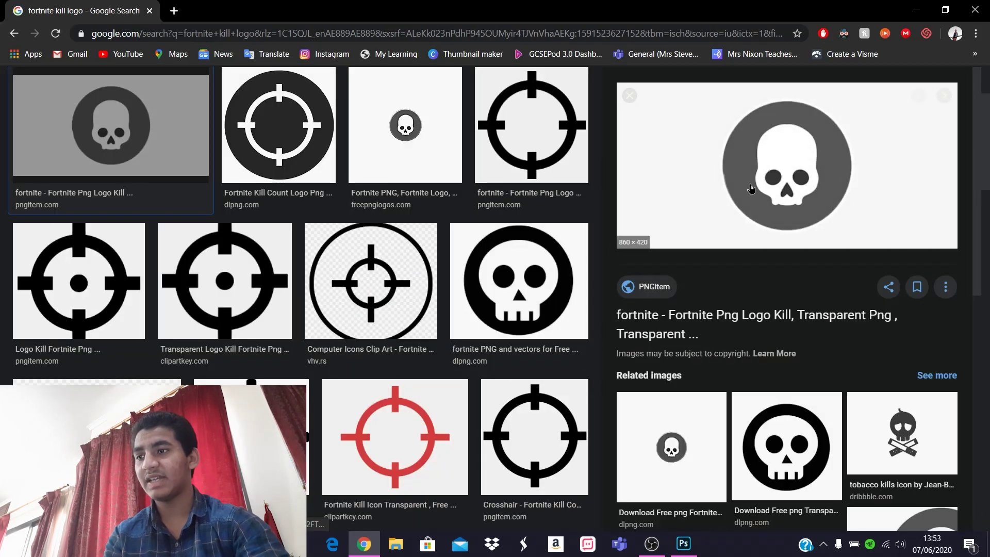
right_click(759, 191)
left_click(824, 338)
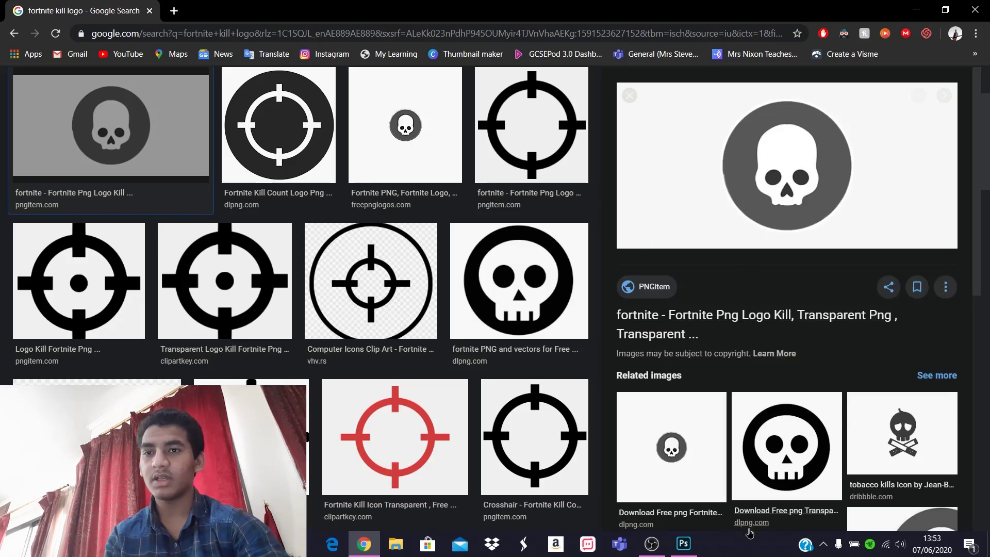
left_click(684, 544)
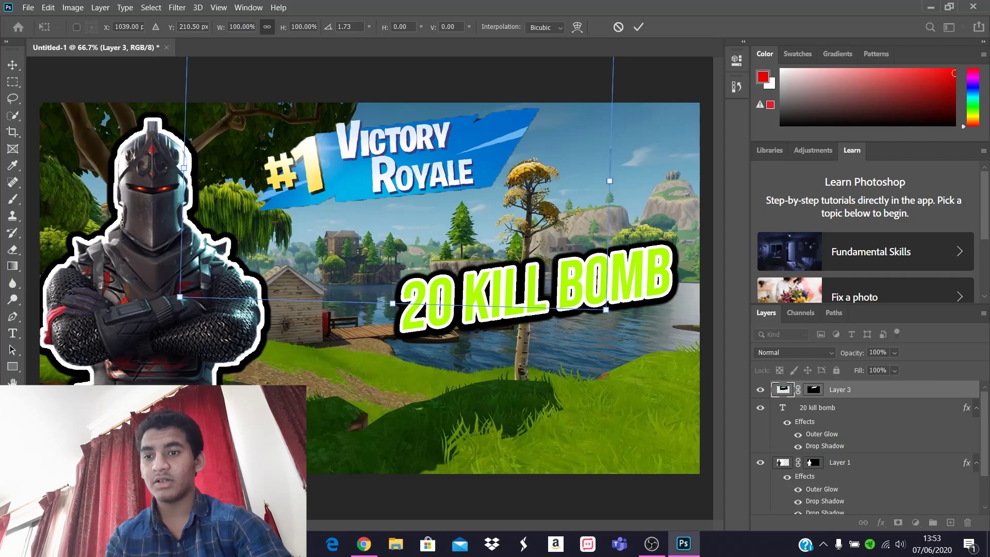
Finish transforming the Victory Royale banner and paste the copied skull kill logo as a new layer.
left_click(13, 65)
left_click(309, 80)
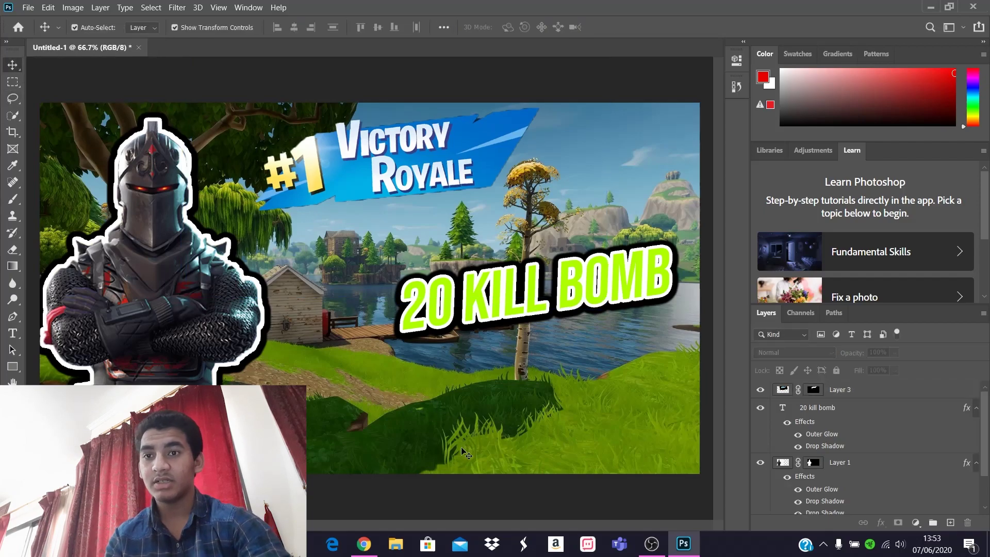
scroll(808, 413, "down", 2)
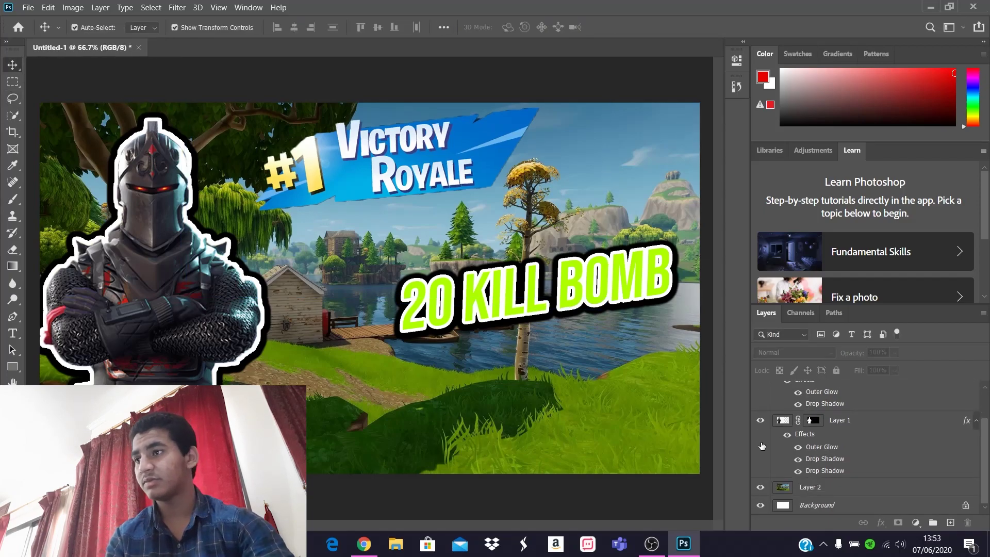
key("ctrl+v")
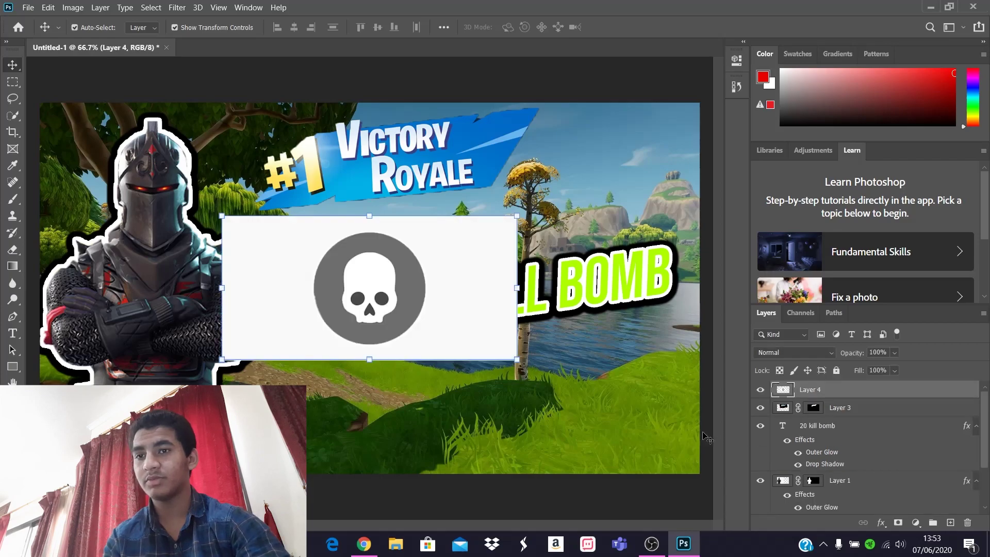
Hide every layer except the pasted skull logo, including the knight, text, banner, map and white background.
left_click(761, 481)
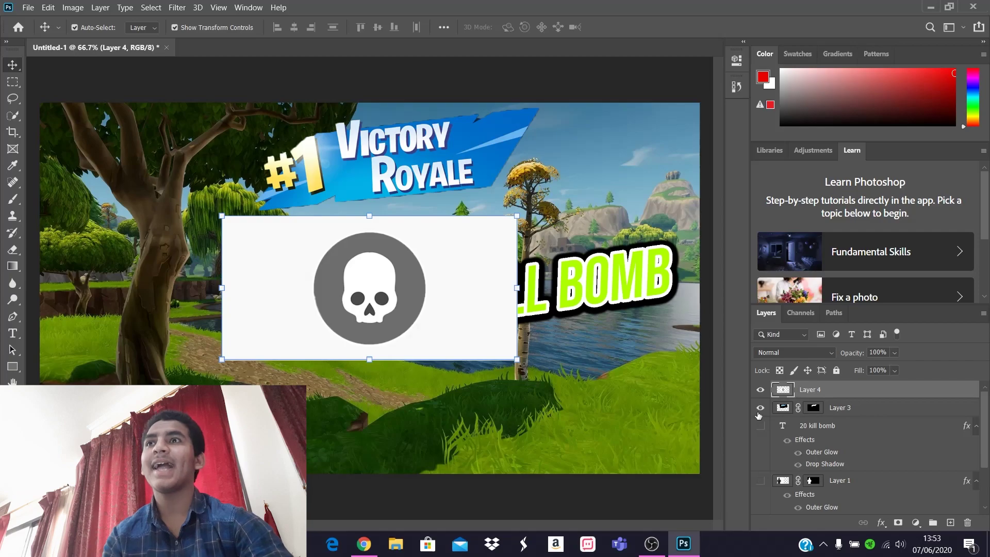
left_click(760, 425)
left_click(761, 408)
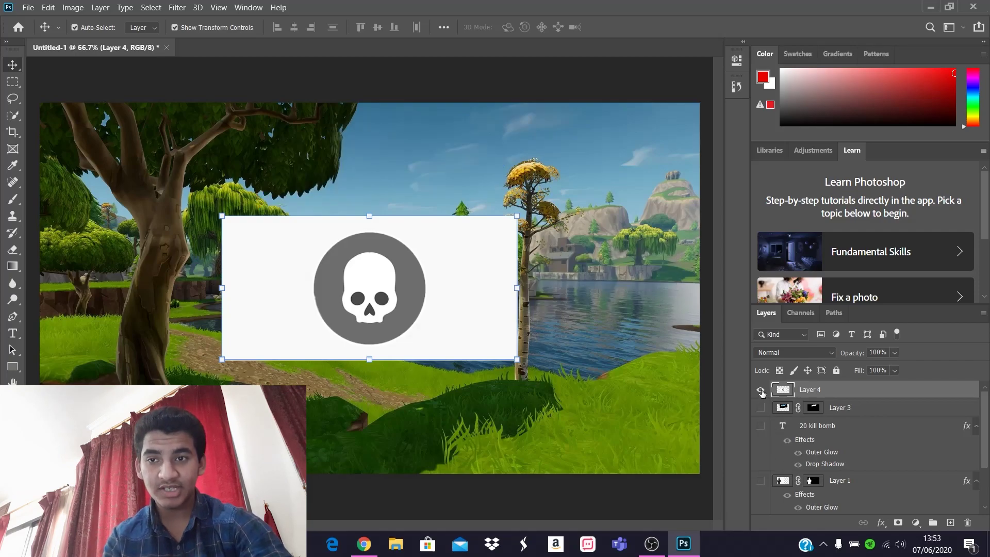
scroll(773, 444, "down", 3)
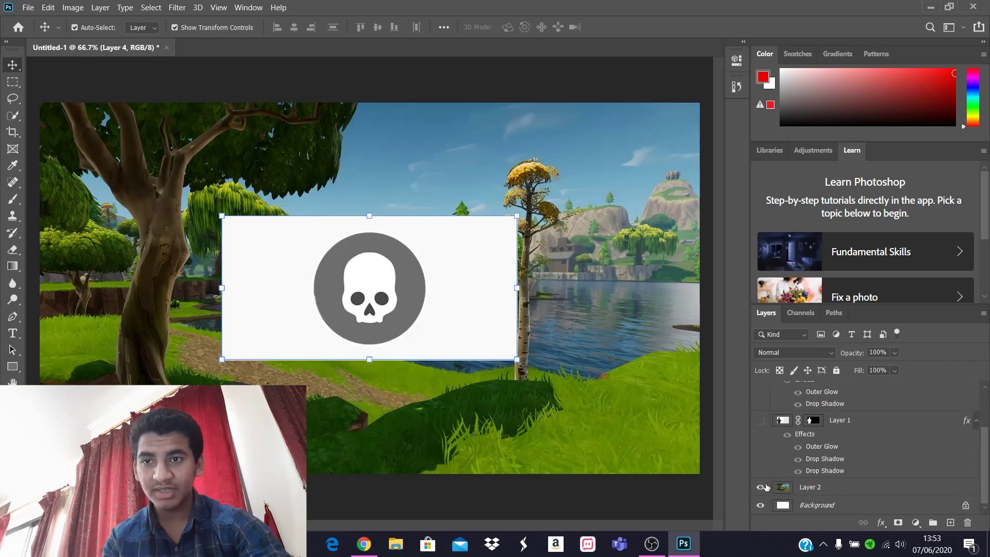
left_click(761, 487)
left_click(761, 505)
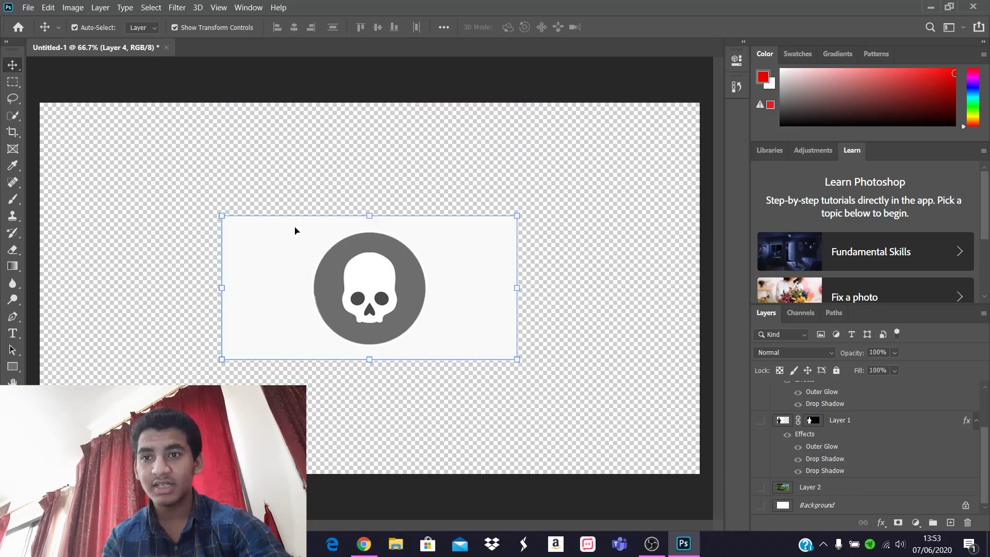
Select the grey circle including the whole skull with Quick Selection and mask away the logo's white background.
left_click(13, 115)
left_click(349, 255)
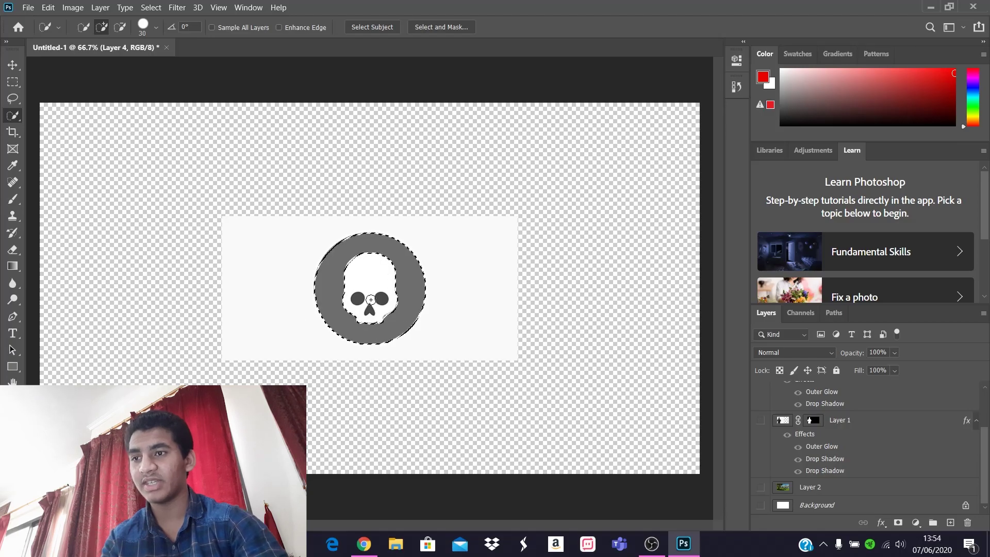
left_click(898, 523)
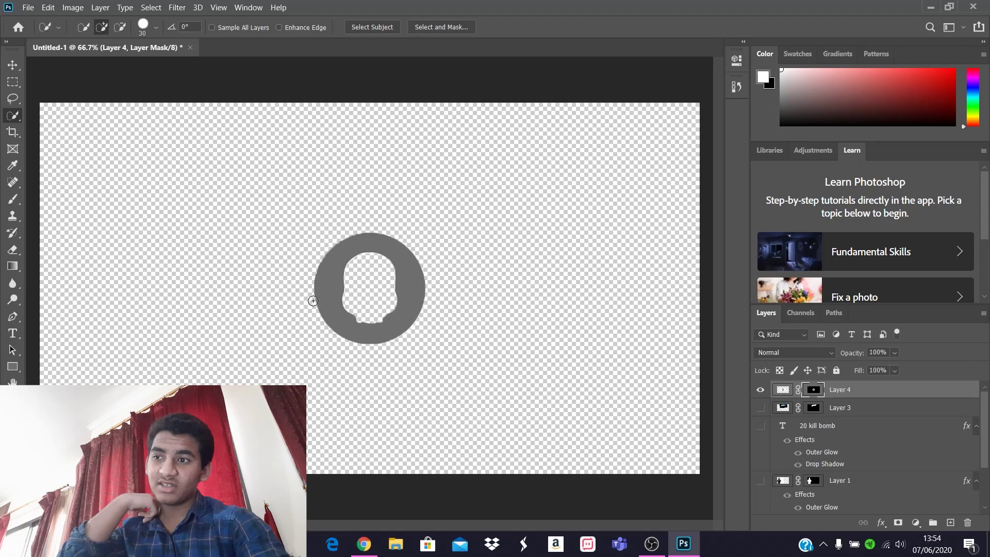
key("ctrl+z")
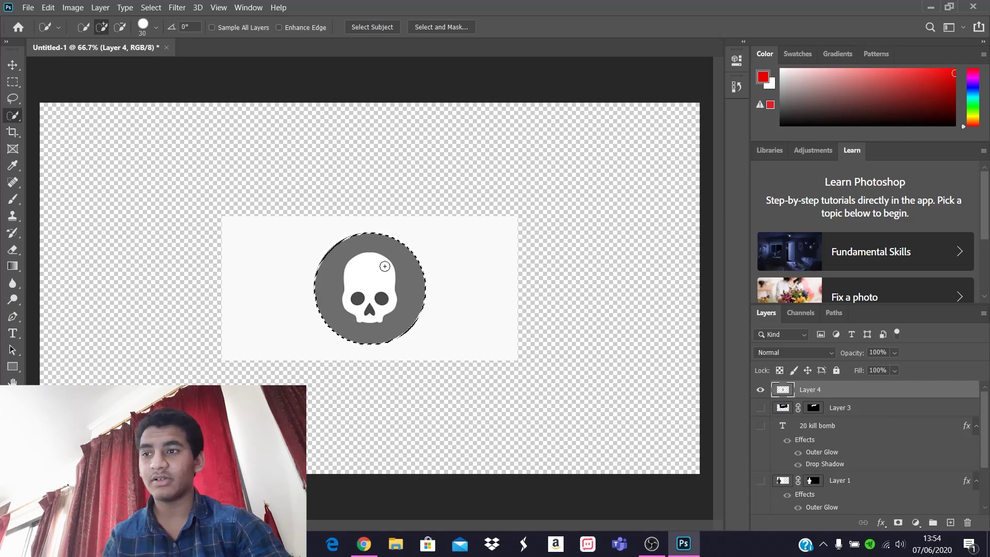
left_click(898, 522)
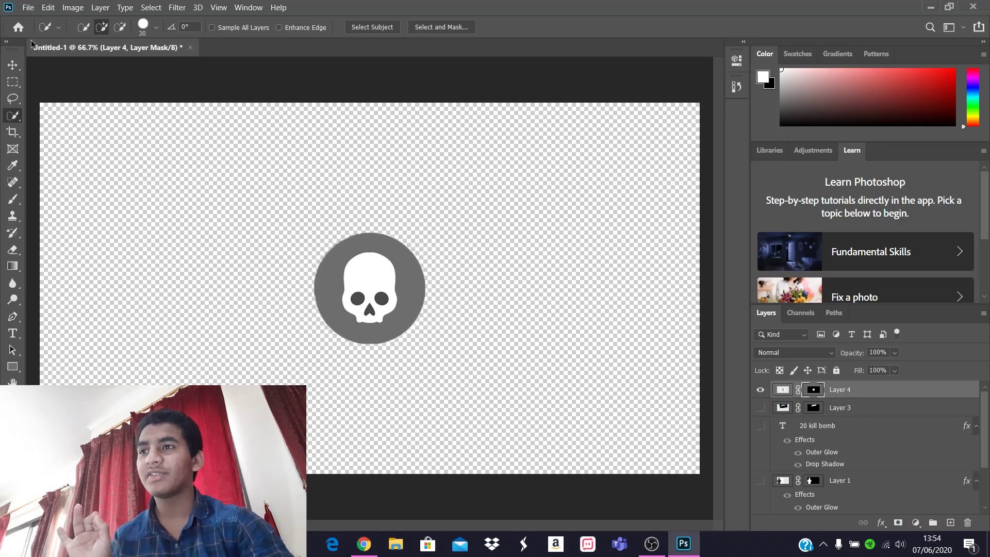
Show the banner, text, knight and map layers again and move the skull logo down onto the grass beside the knight.
key("v")
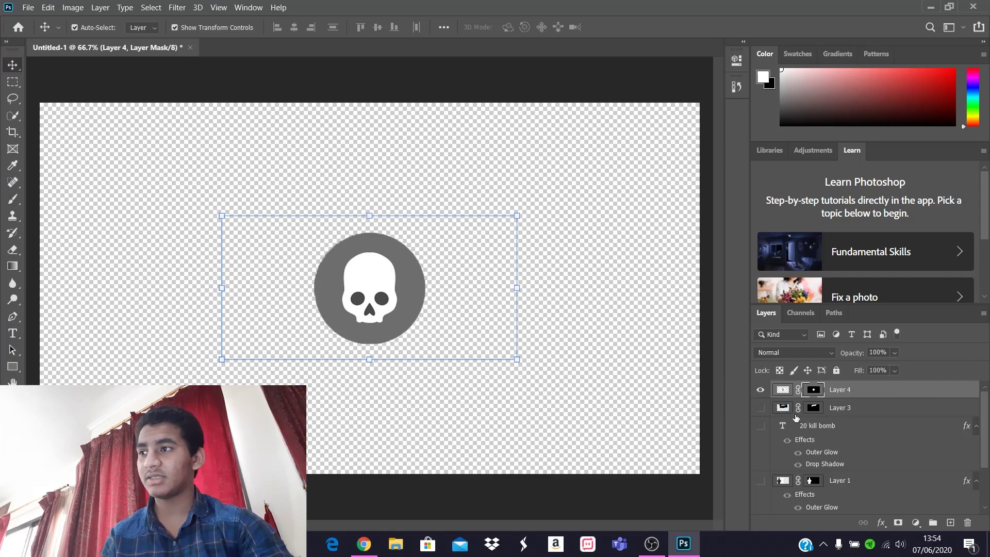
left_click(760, 407)
left_click(760, 426)
scroll(761, 441, "down", 2)
left_click(762, 421)
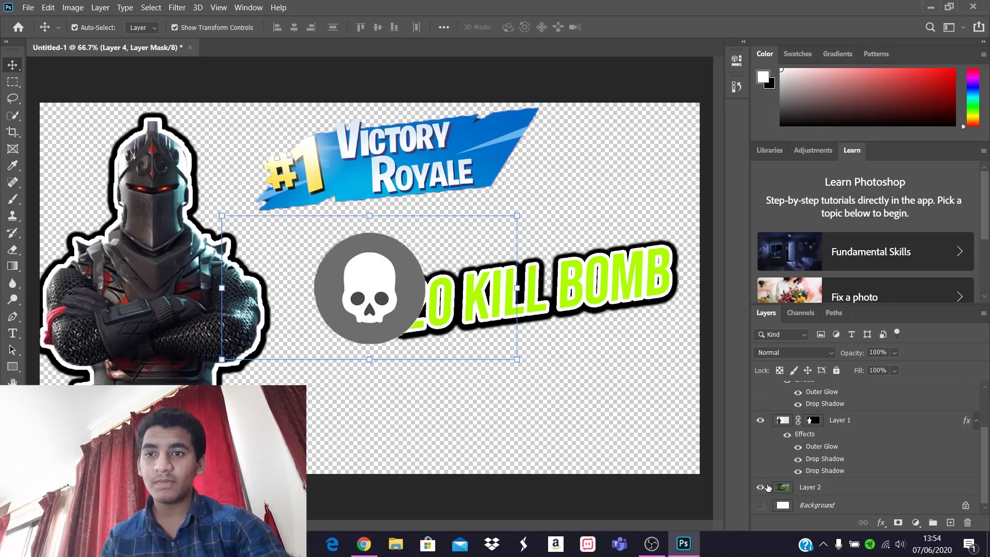
left_click_drag(356, 298, 333, 411)
left_click(488, 515)
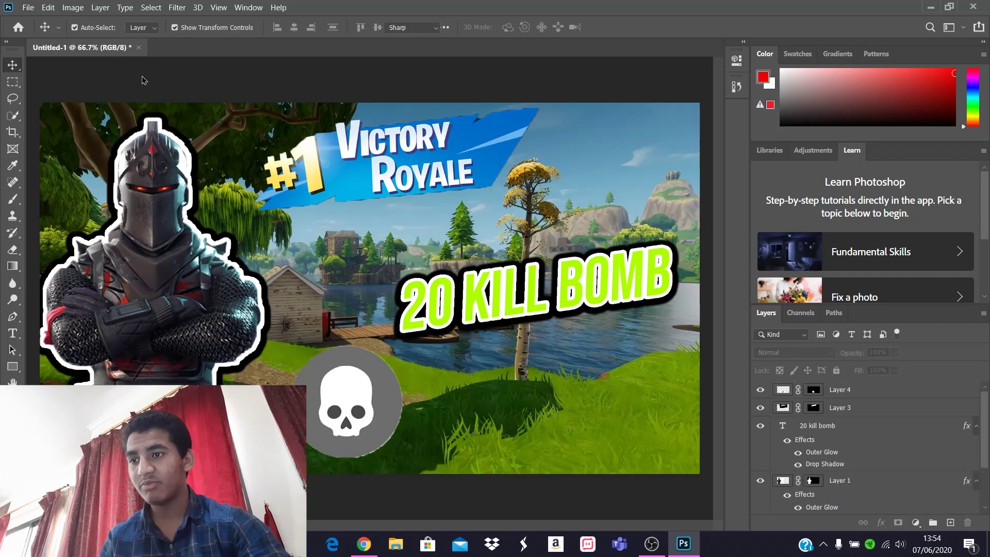
Add a "20" text box beside the skull logo and set its font size to 24 pt.
key("t")
left_click_drag(397, 374, 562, 445)
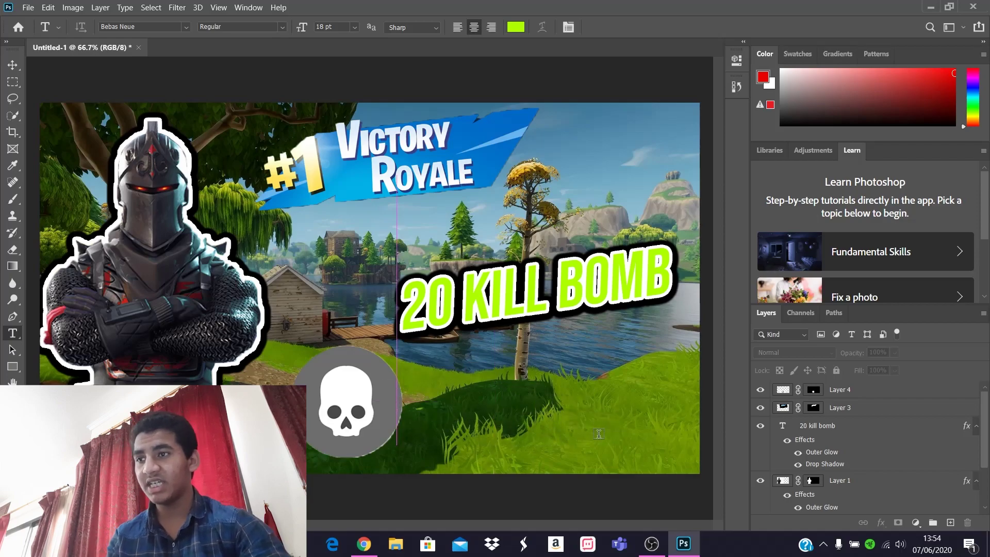
type("20")
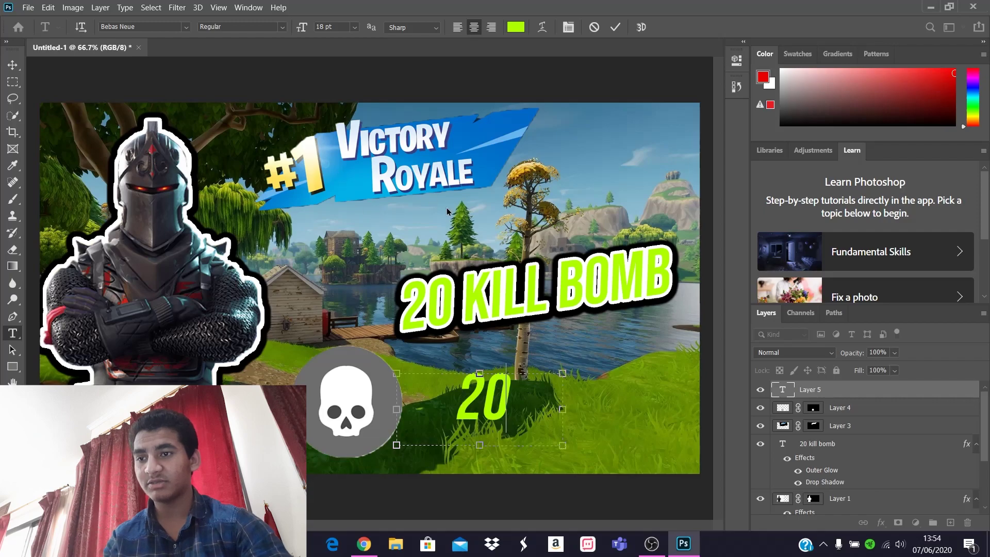
key("ctrl+a")
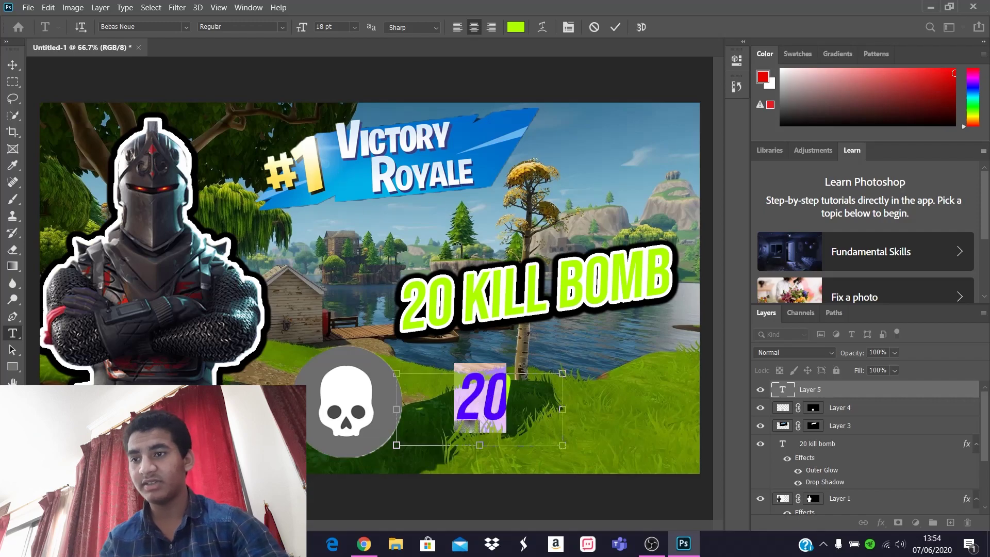
left_click(354, 27)
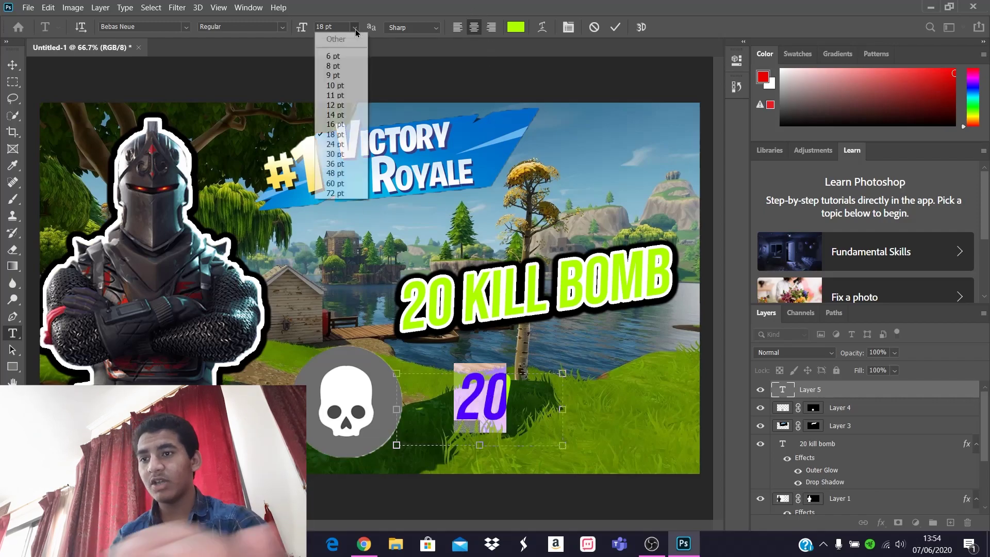
left_click(354, 153)
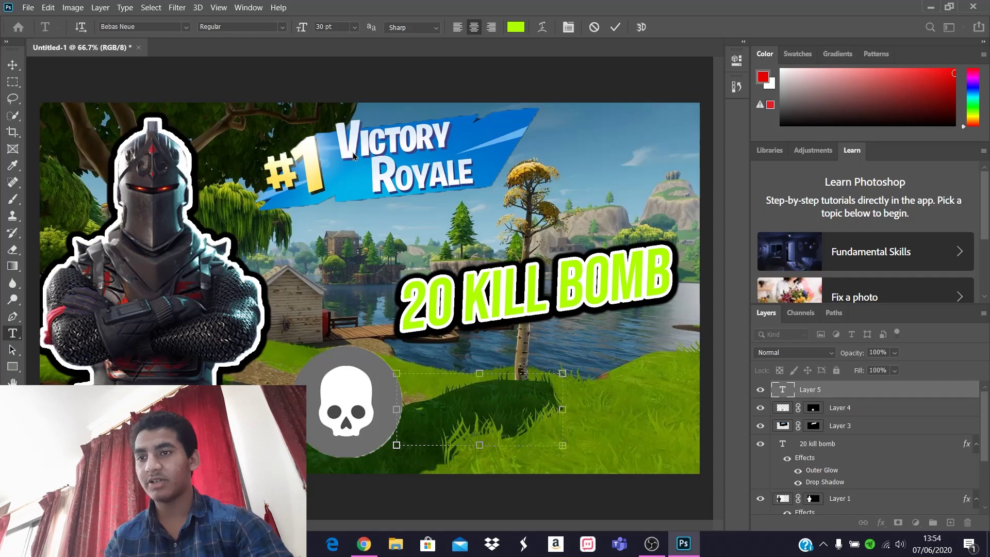
left_click(355, 27)
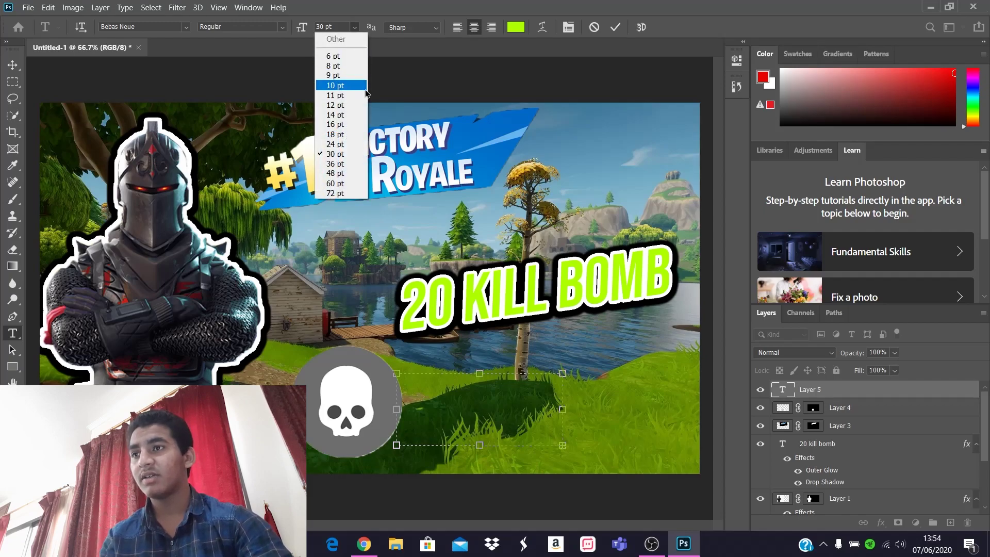
left_click(358, 141)
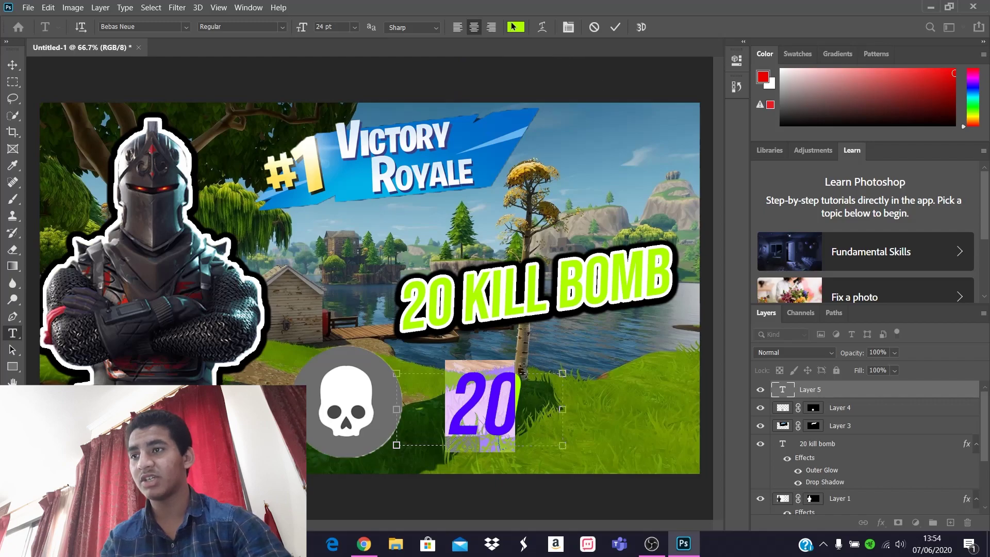
Set the colour of the new "20" text to black (000000).
left_click(516, 27)
type("000000")
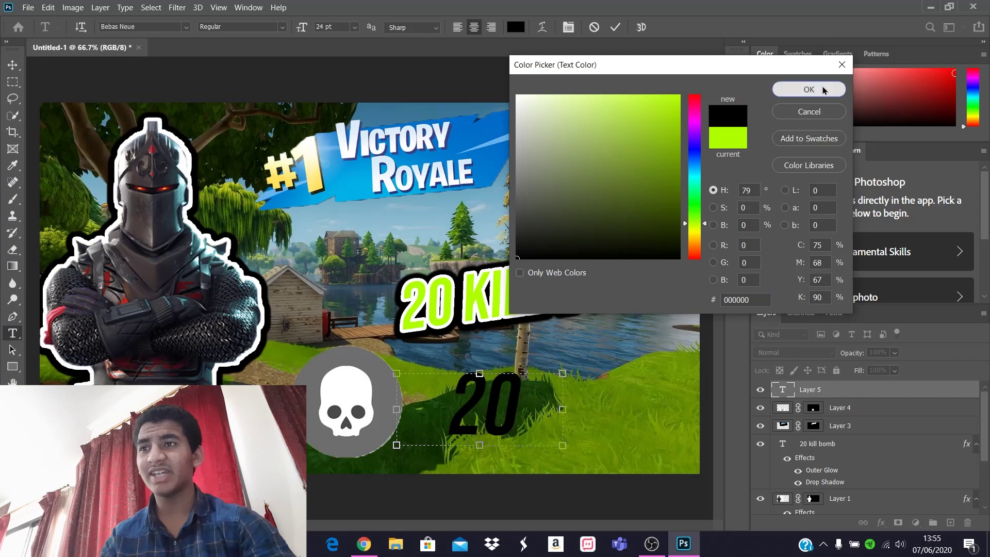
left_click(809, 89)
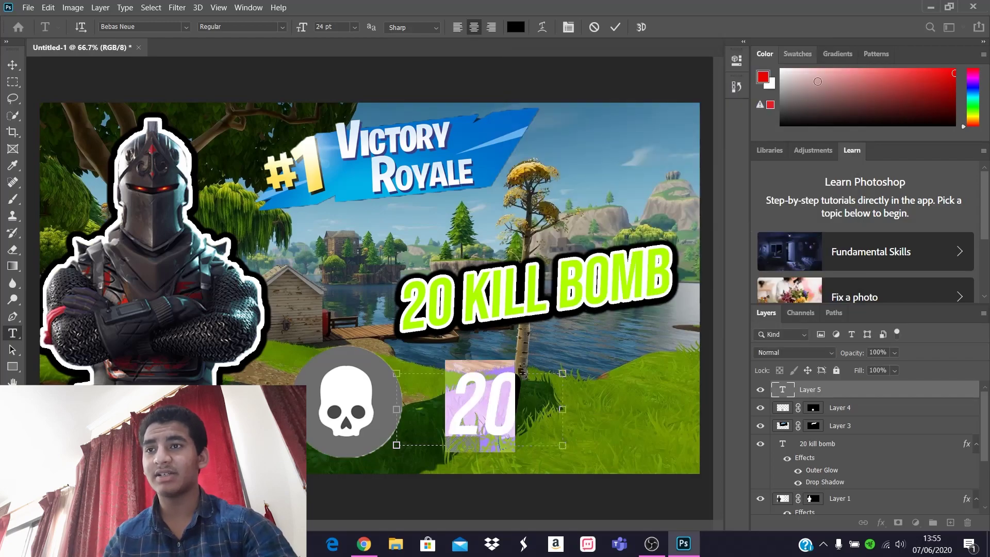
Try the Fish style in Warp Text on the "20" beside the skull logo.
left_click(543, 27)
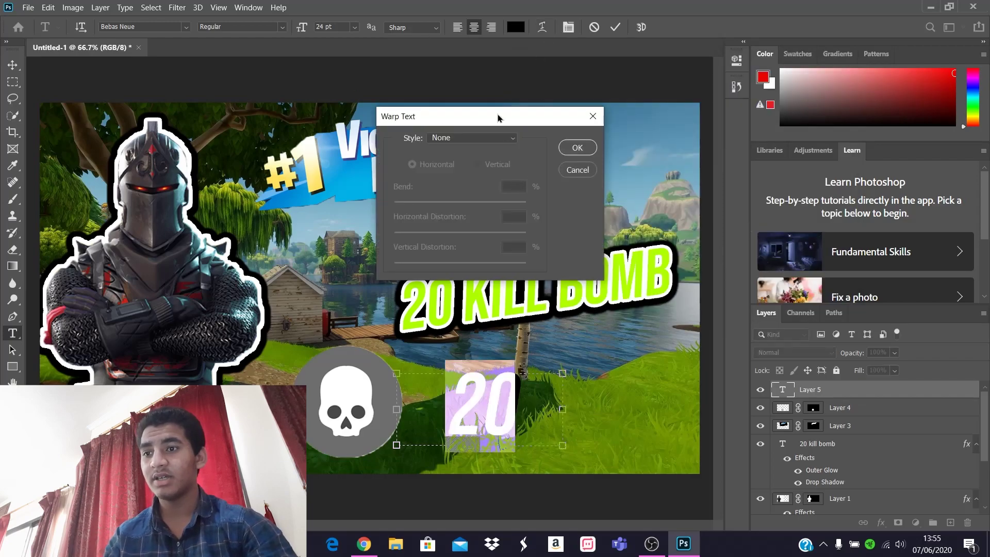
left_click(505, 137)
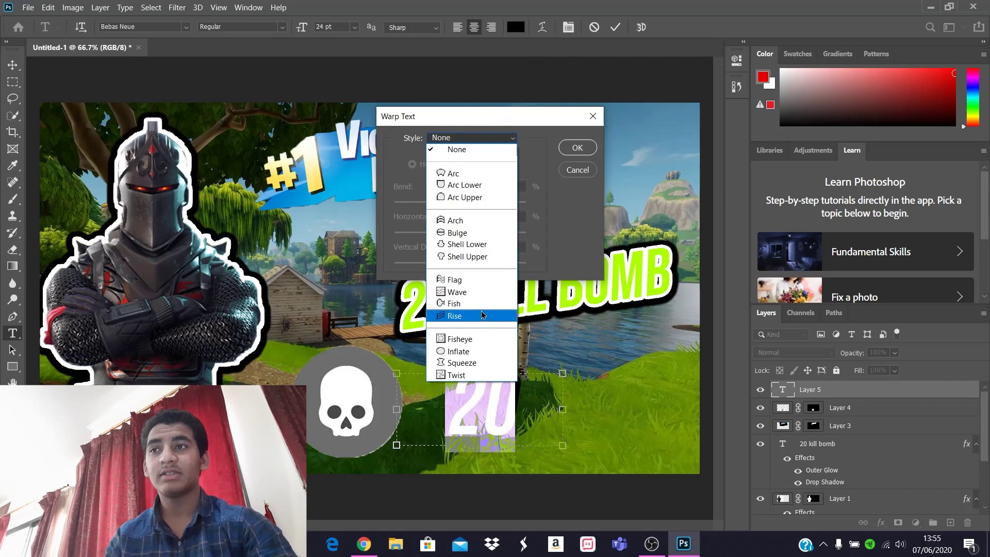
left_click(484, 304)
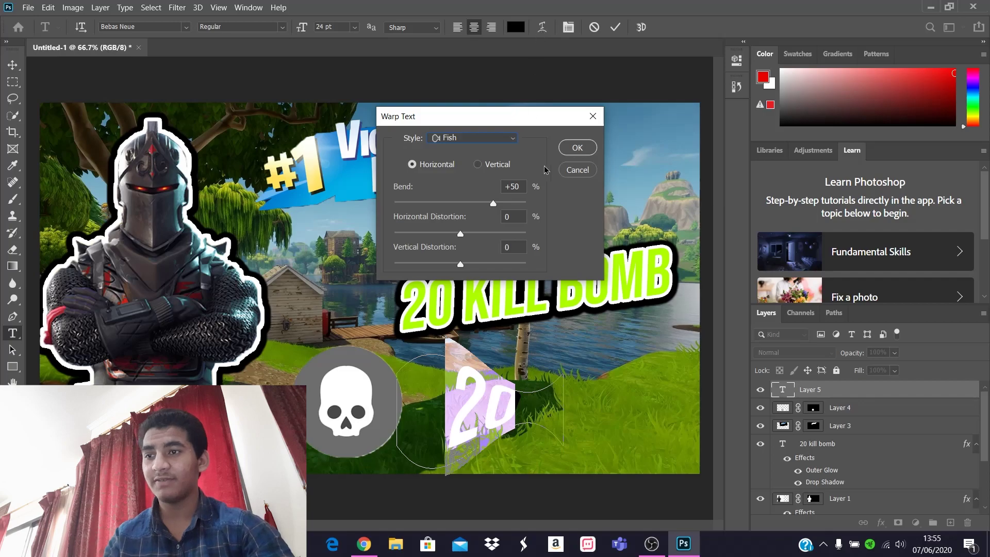
left_click(497, 138)
left_click(468, 354)
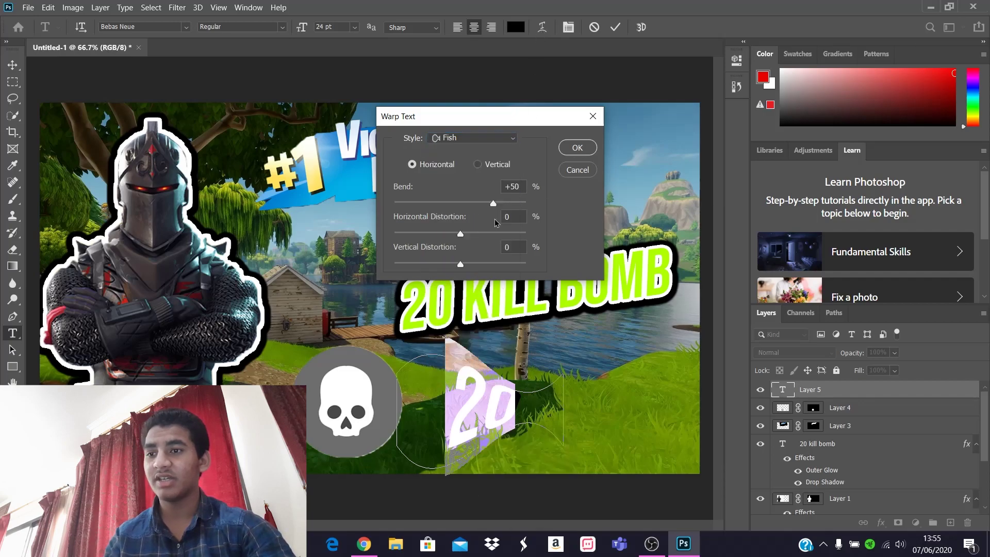
left_click(499, 137)
left_click(476, 356)
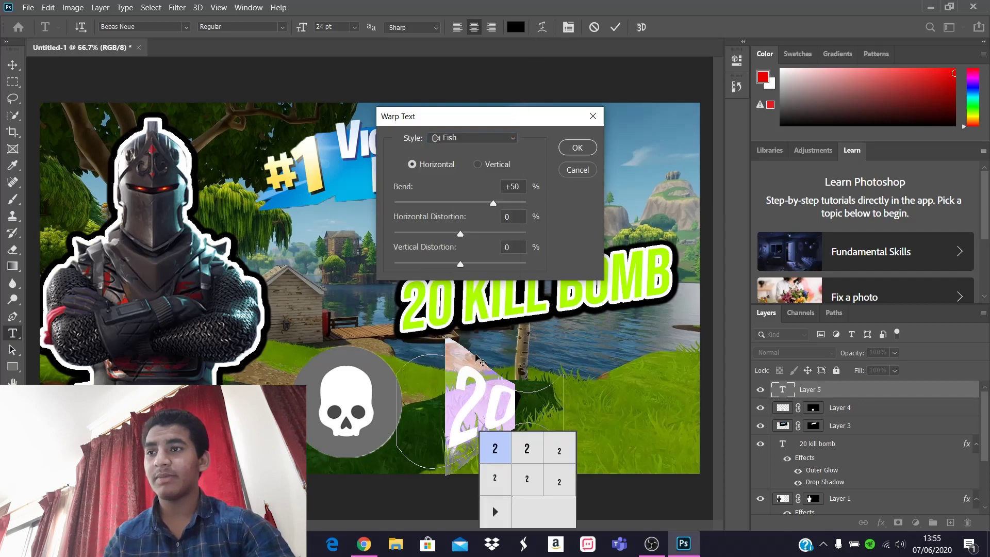
left_click(497, 138)
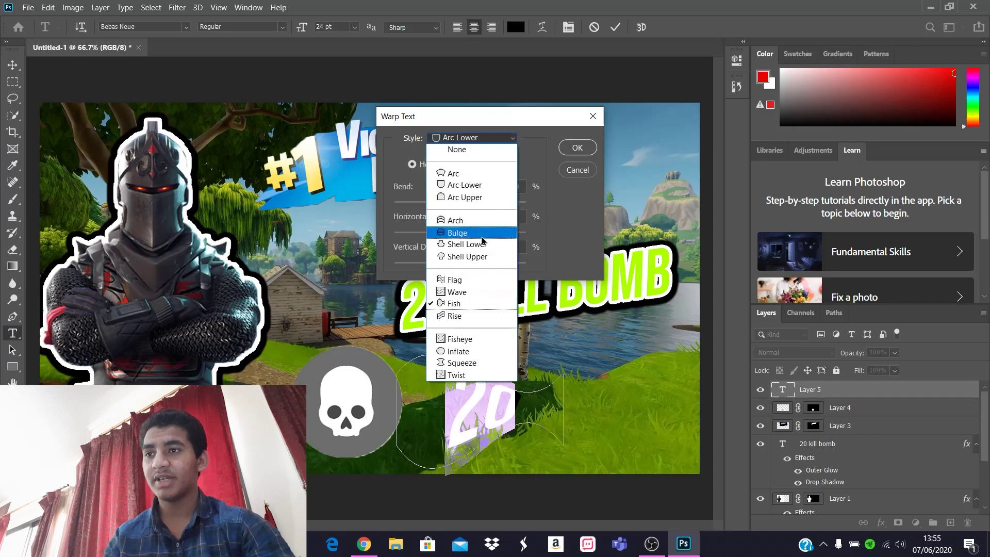
left_click(468, 355)
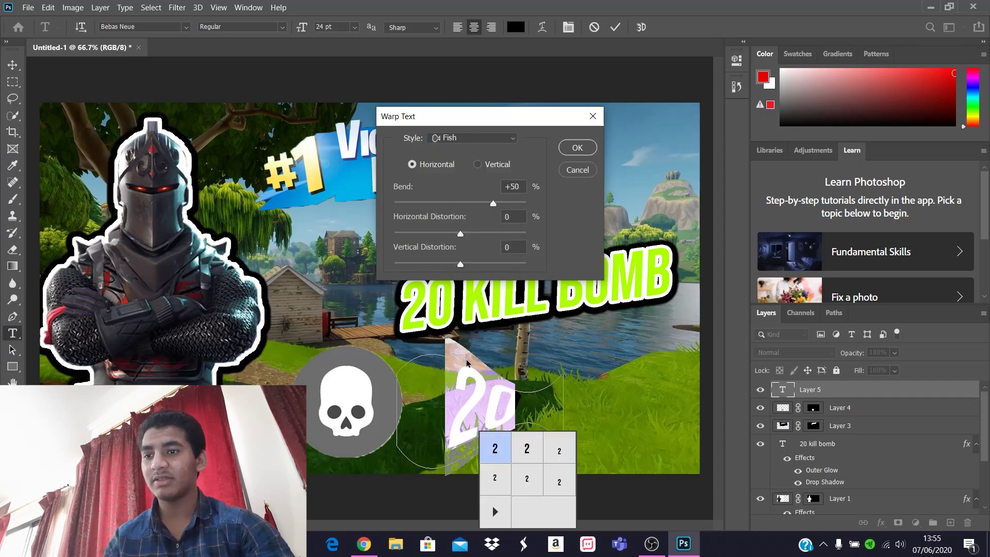
Try the Inflate style in Warp Text on the "20" beside the skull logo, shifting the text slightly right.
left_click(524, 451)
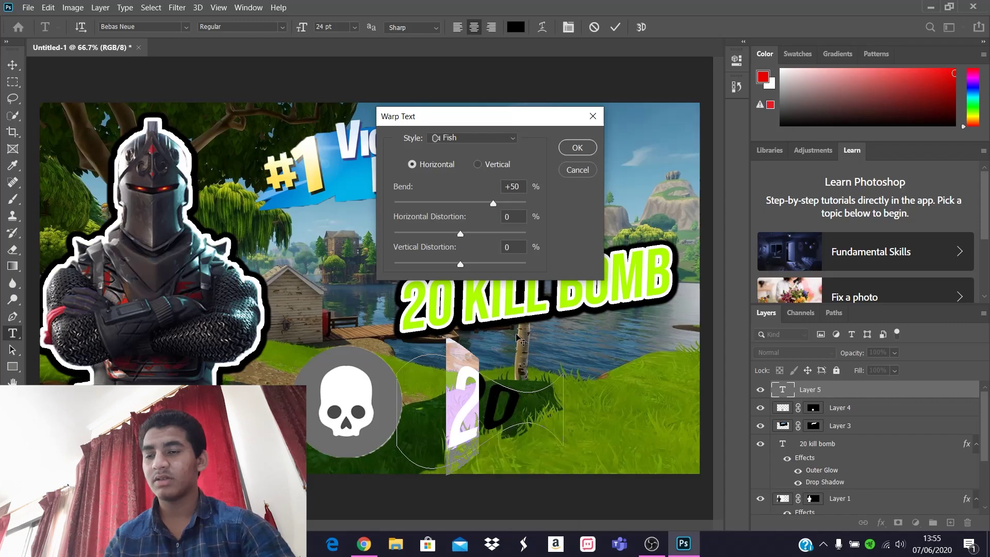
mouse_move(501, 410)
left_mouse_down()
mouse_move(488, 403)
mouse_move(520, 410)
left_mouse_up()
left_click(498, 142)
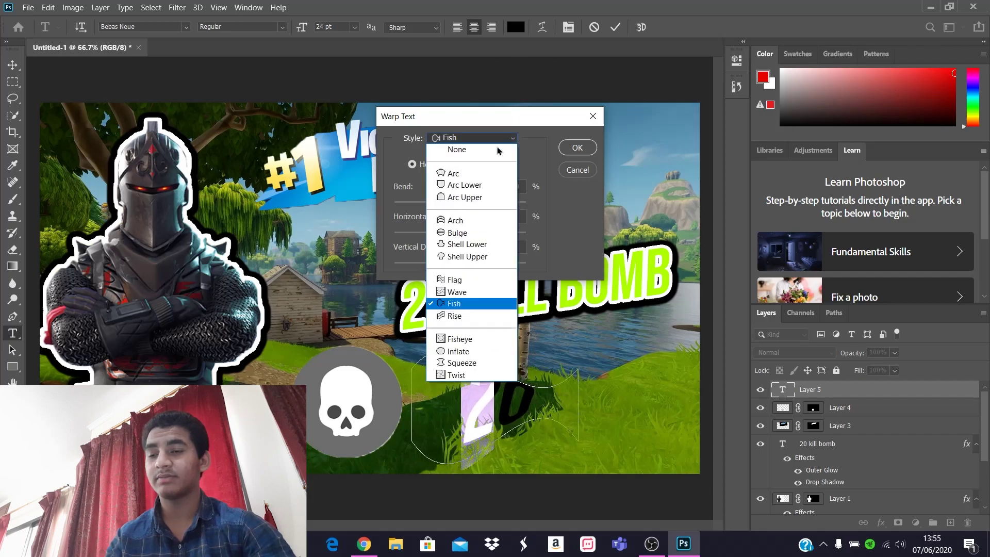
left_click(482, 352)
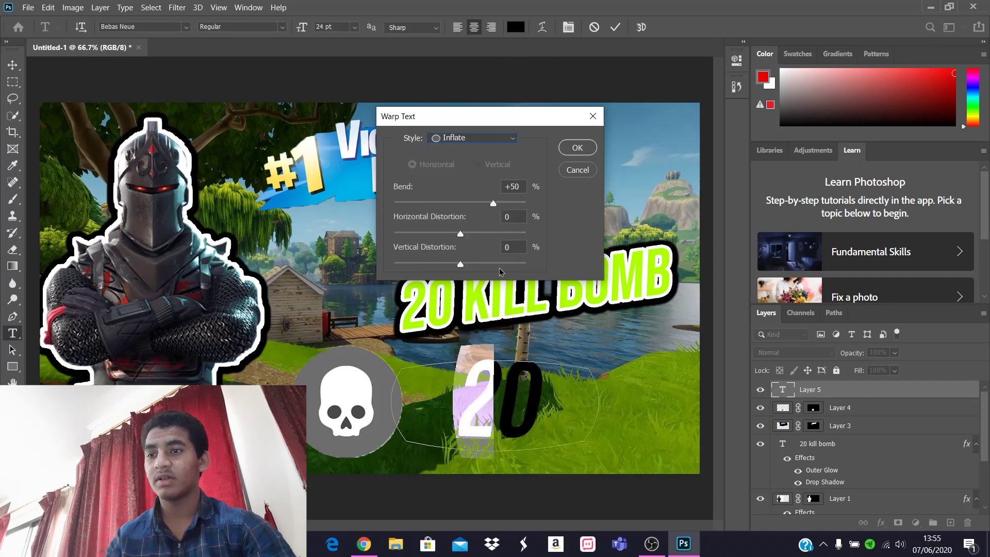
left_click(506, 139)
left_click(482, 350)
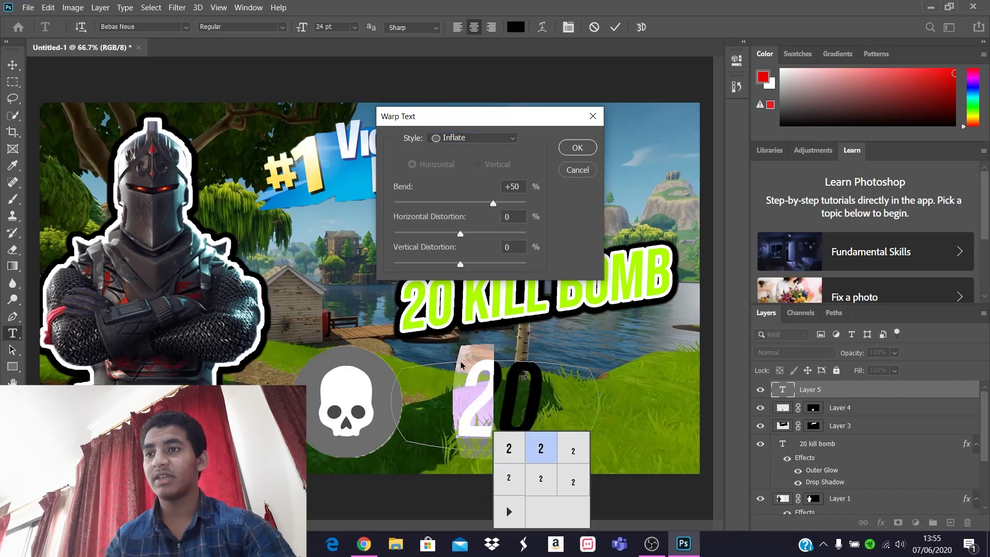
left_click(499, 139)
left_click(484, 351)
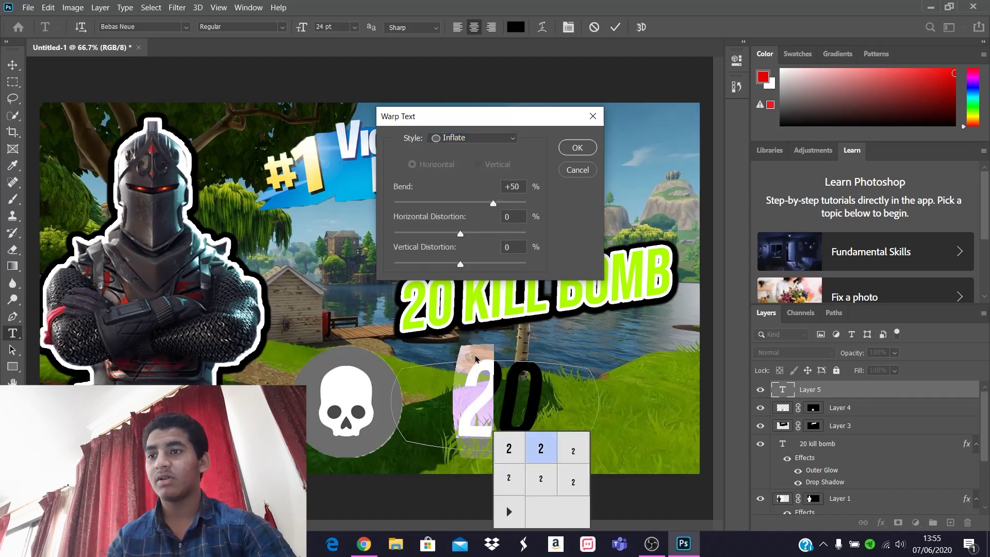
left_click_drag(533, 118, 634, 27)
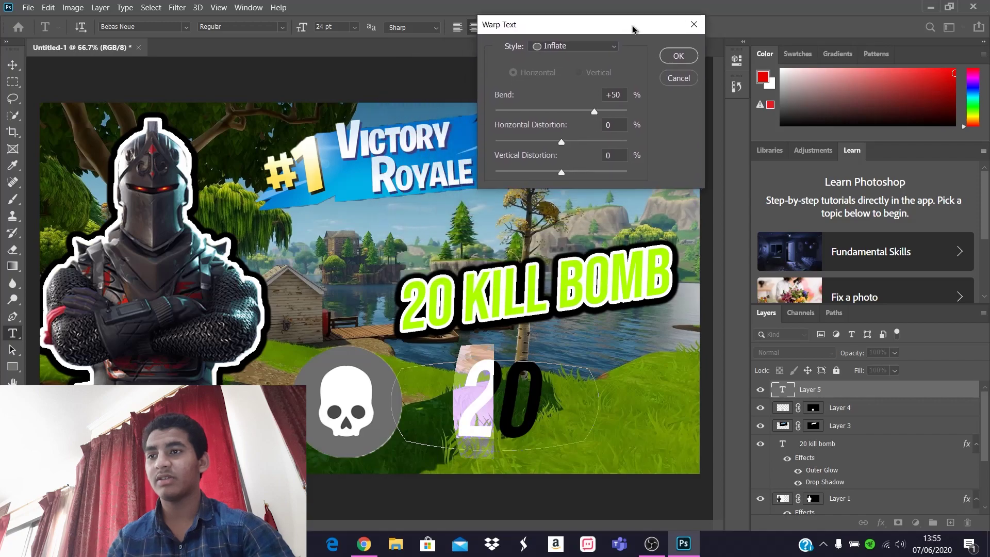
Try the Squeeze style in Warp Text on the "20" beside the skull logo.
left_click(572, 46)
left_click(573, 270)
left_click(663, 54)
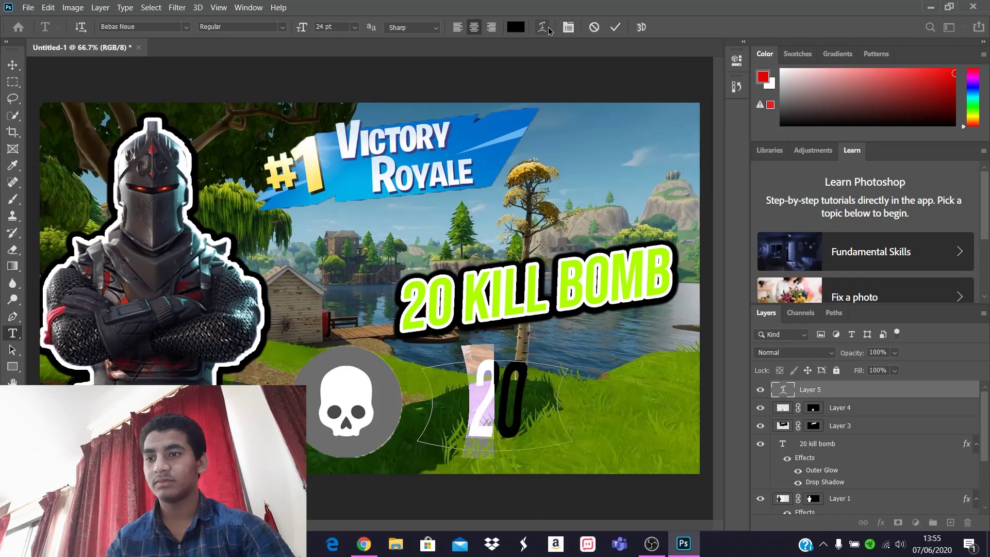
Apply the Inflate warp style to the "20" beside the skull logo.
left_click(566, 28)
left_click(572, 46)
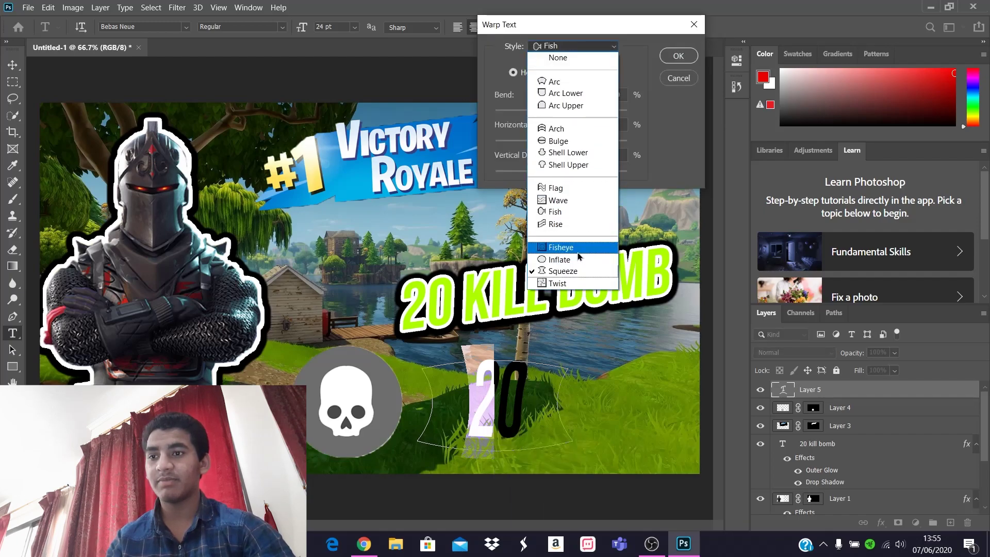
left_click(567, 259)
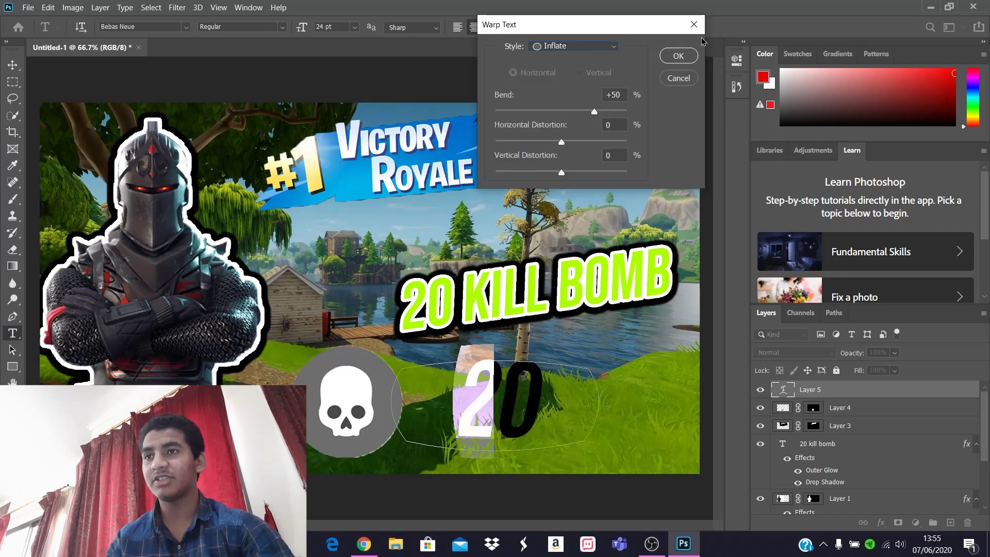
left_click(679, 55)
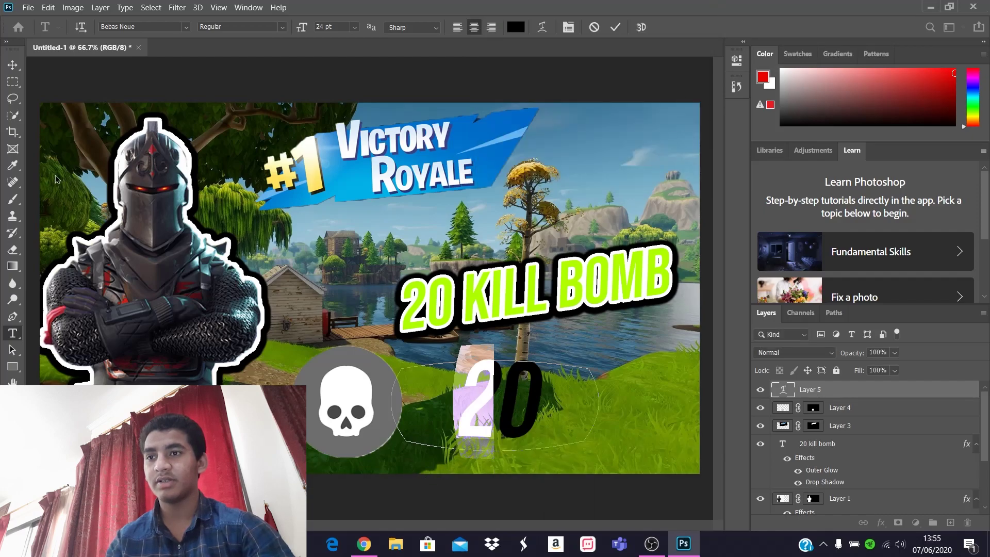
Move the warped "20" text left, closer to the skull logo.
left_click(13, 61)
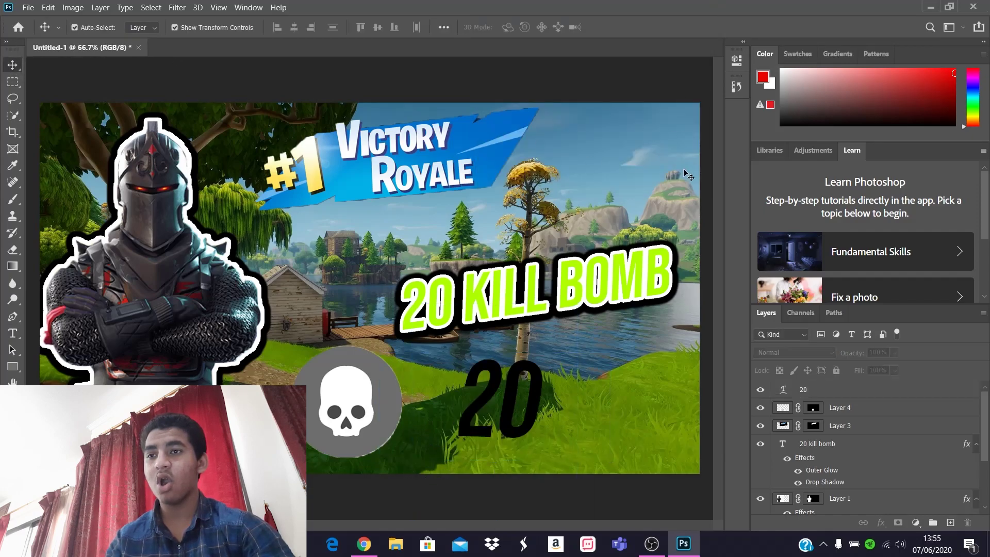
left_click_drag(493, 400, 451, 400)
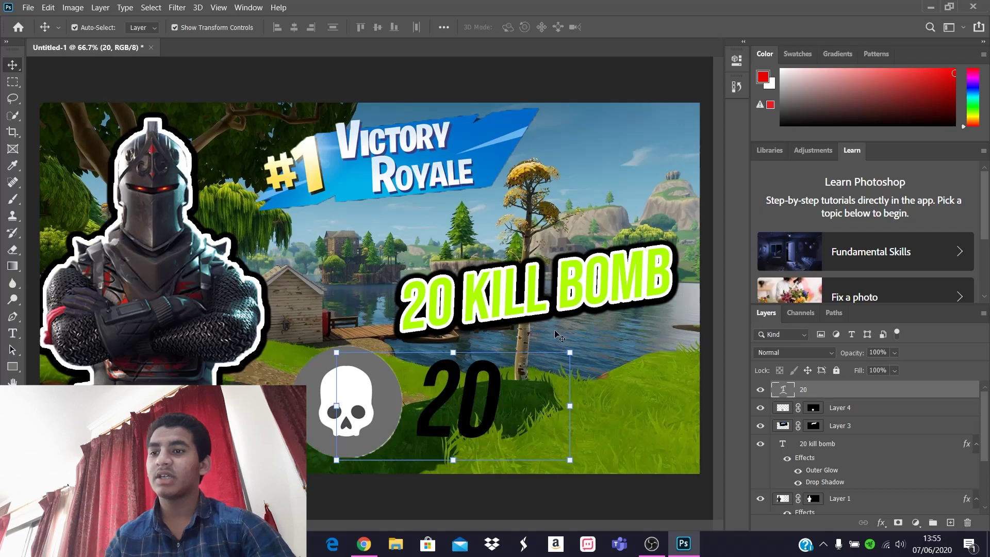
key("ctrl+a")
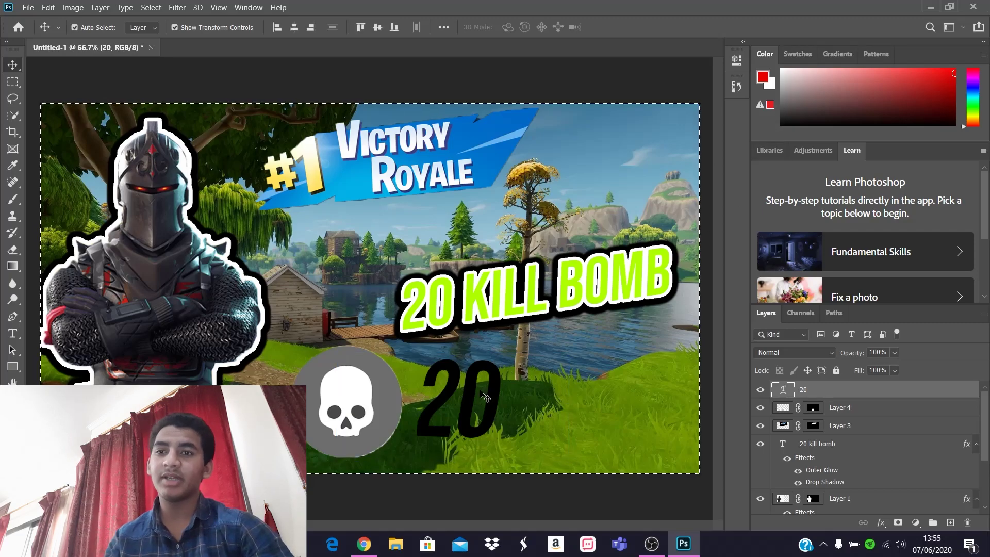
left_click(444, 82)
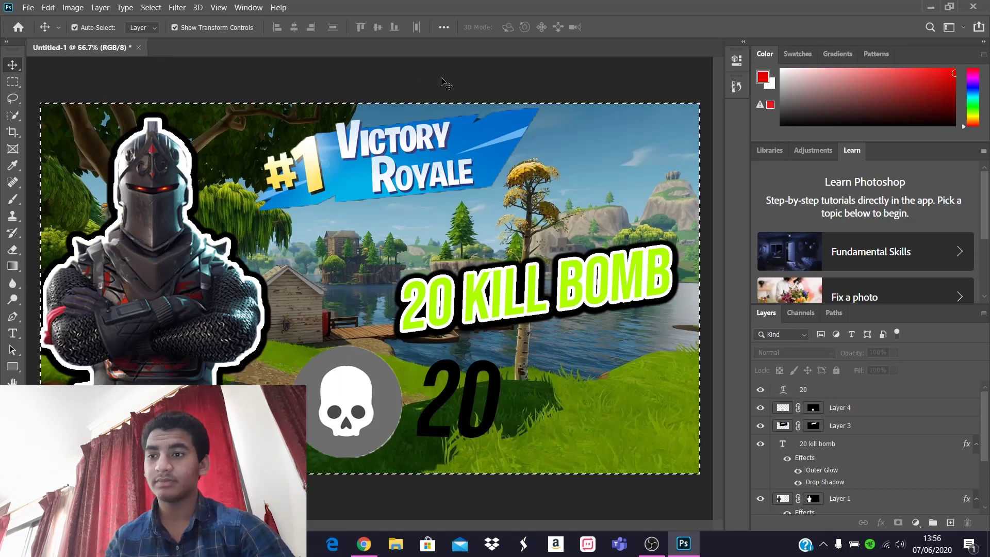
Change the colour of the "20" beside the skull logo to bright red and shift the text slightly up.
double_click(464, 407)
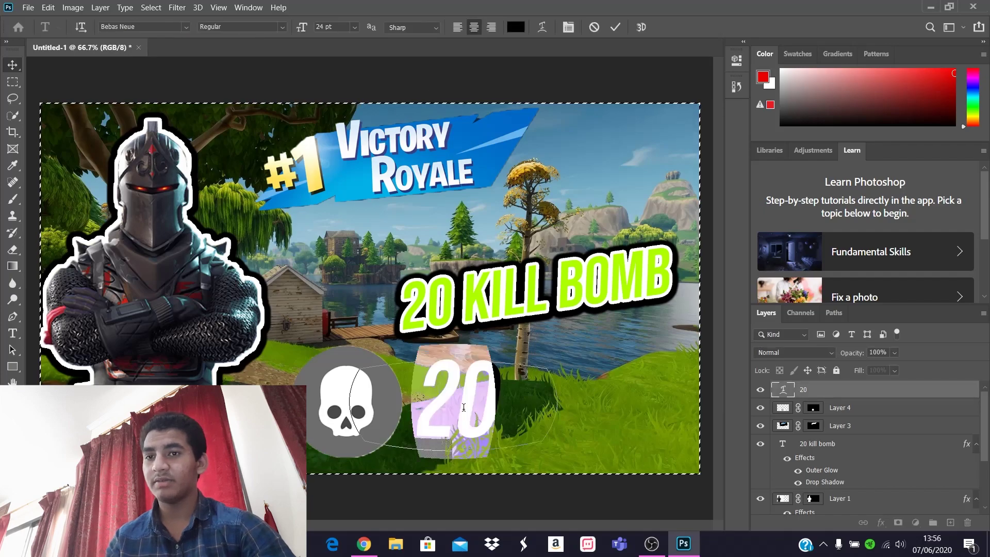
left_click(950, 69)
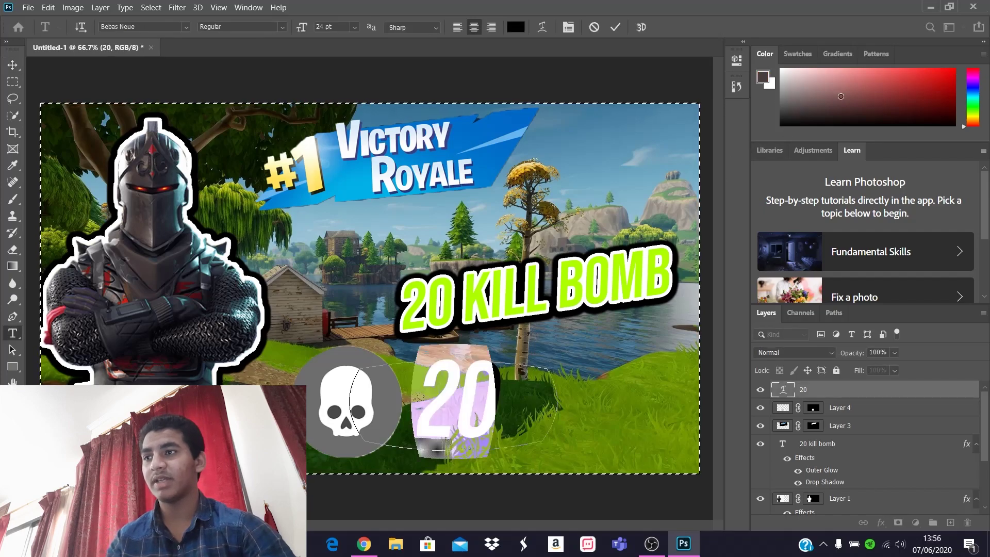
left_click(953, 92)
mouse_move(948, 84)
left_mouse_down()
mouse_move(956, 125)
mouse_move(952, 69)
left_mouse_up()
left_click_drag(640, 508, 638, 501)
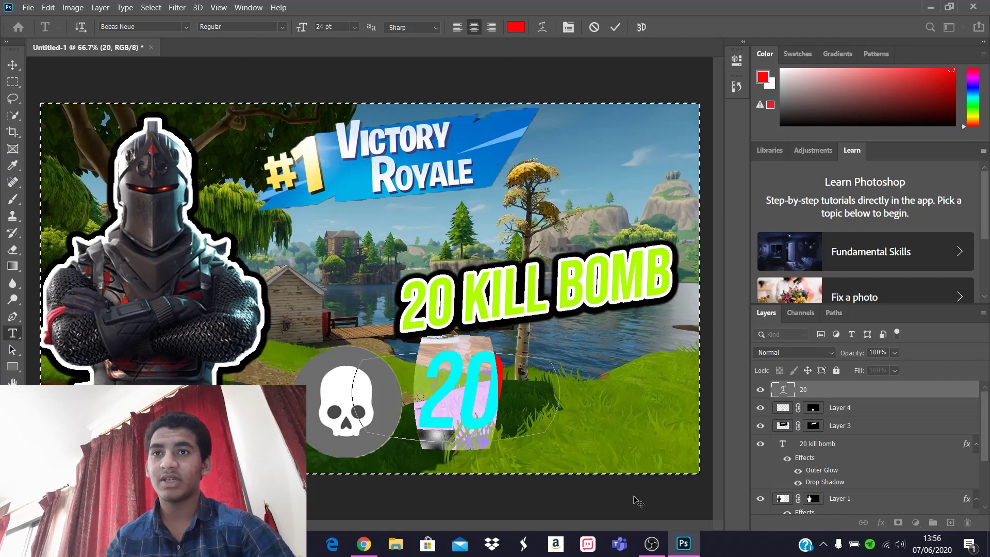
left_click(546, 85)
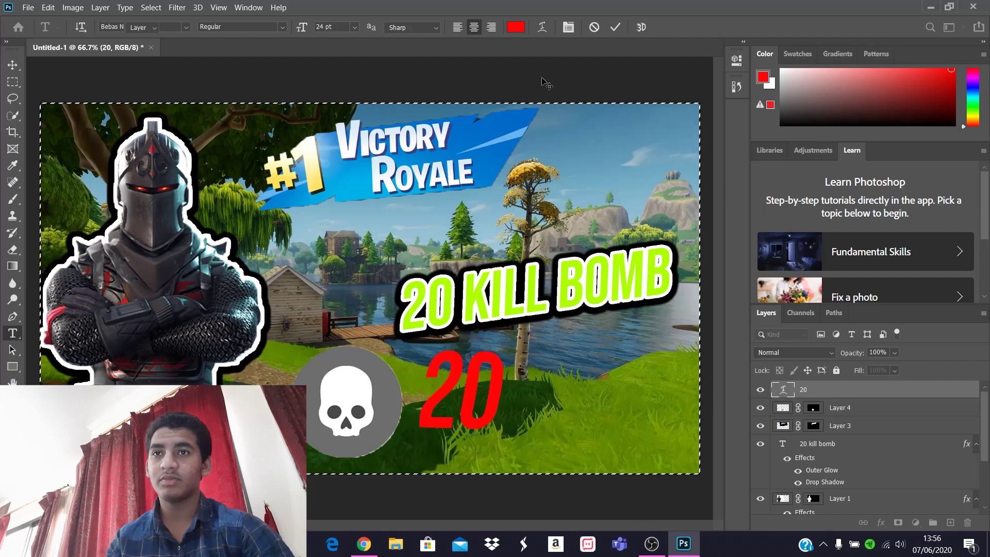
Move the Outer Glow and Drop Shadow effects from the "20 kill bomb" layer onto the "20" layer as copies.
double_click(476, 394)
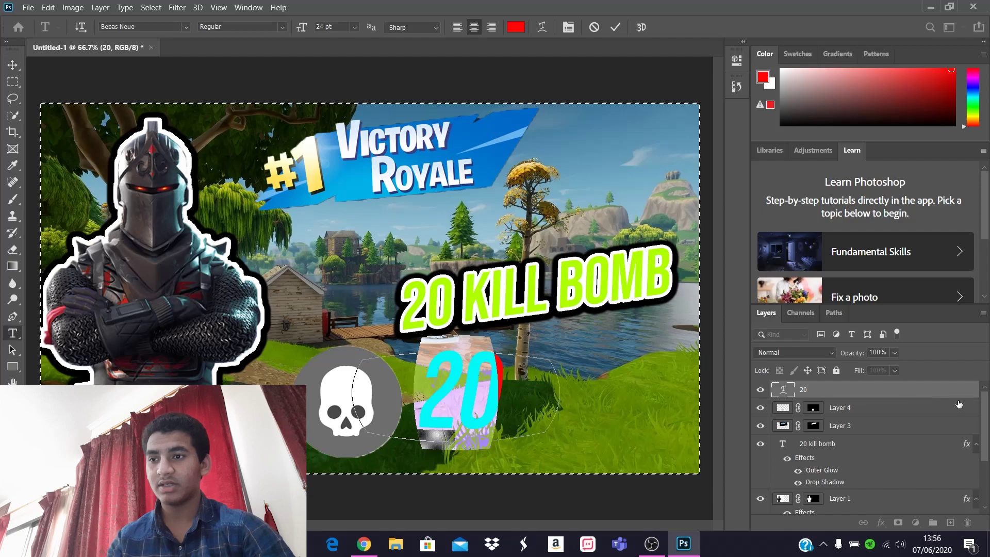
left_click(837, 472)
key("v")
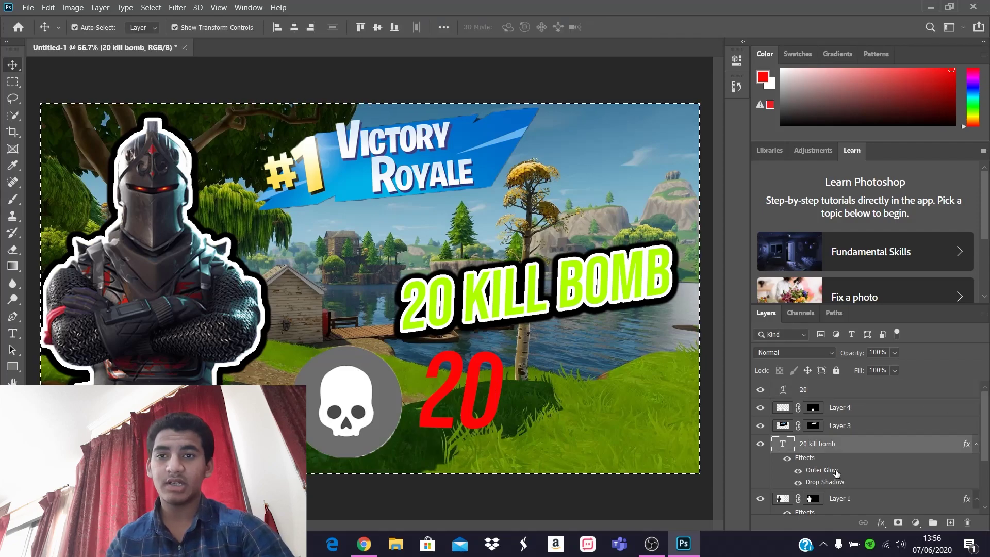
mouse_move(836, 472)
left_mouse_down()
mouse_move(849, 427)
mouse_move(860, 457)
mouse_move(858, 429)
mouse_move(852, 456)
mouse_move(879, 410)
mouse_move(880, 426)
mouse_move(830, 481)
left_mouse_up()
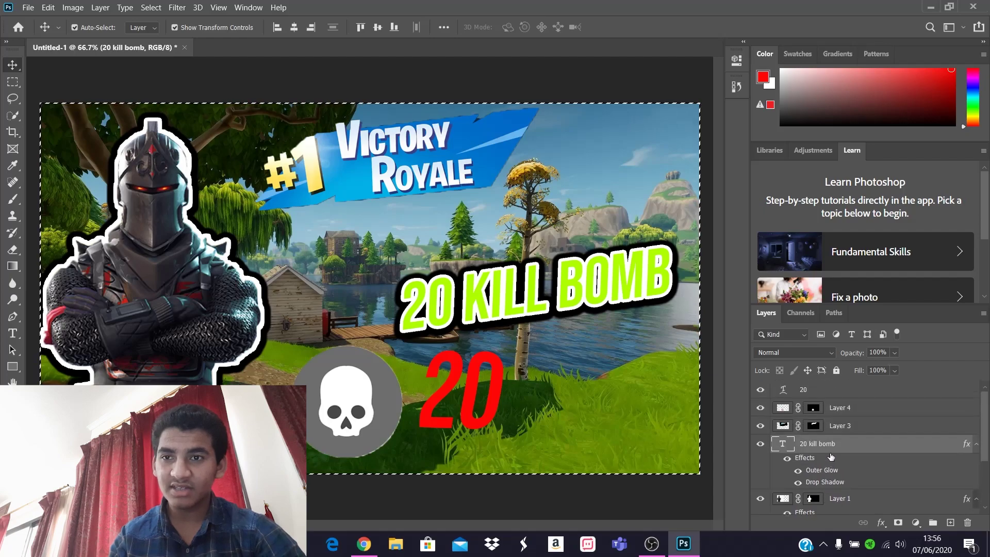
left_click_drag(830, 464, 833, 390)
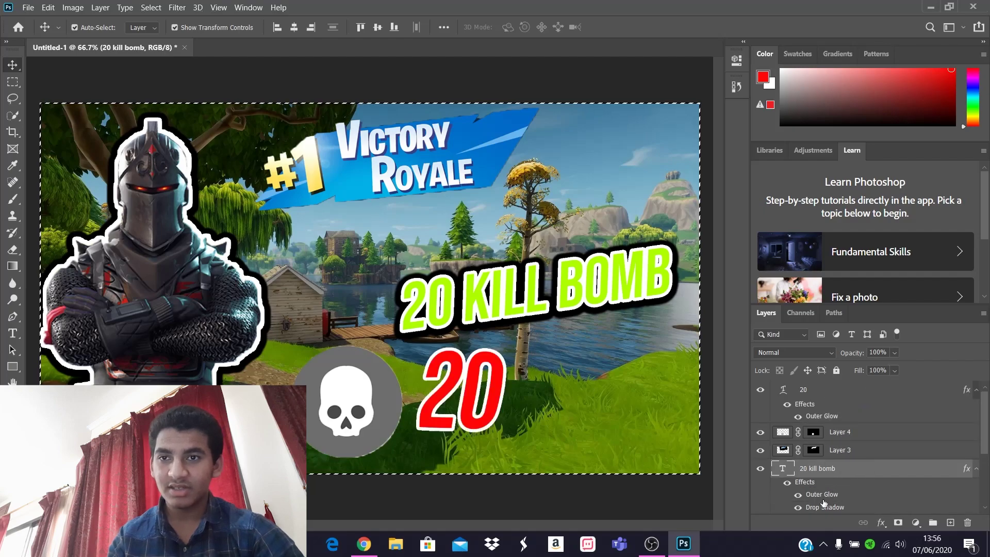
left_click_drag(826, 508, 820, 401)
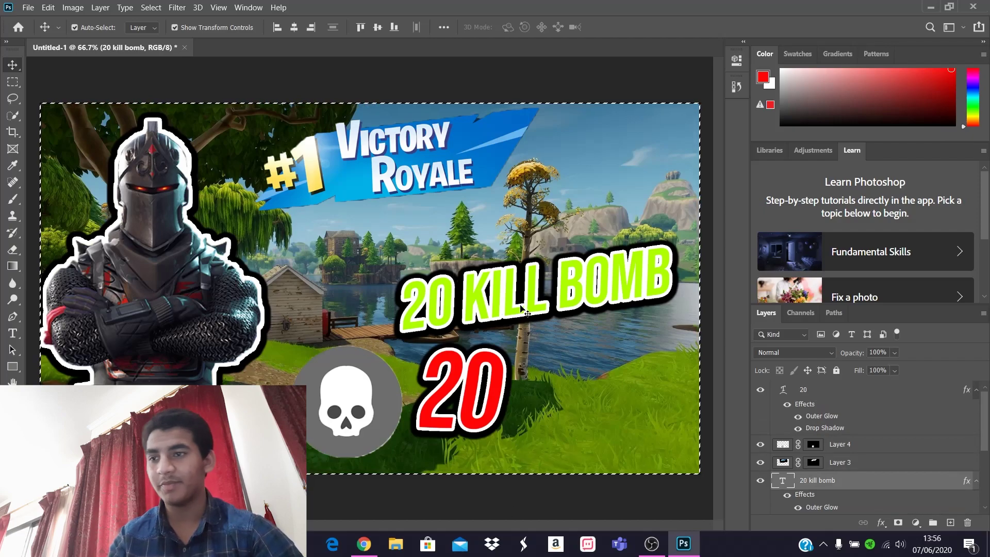
Move the "20 KILL BOMB" text up and slightly left, away from the red "20".
double_click(550, 304)
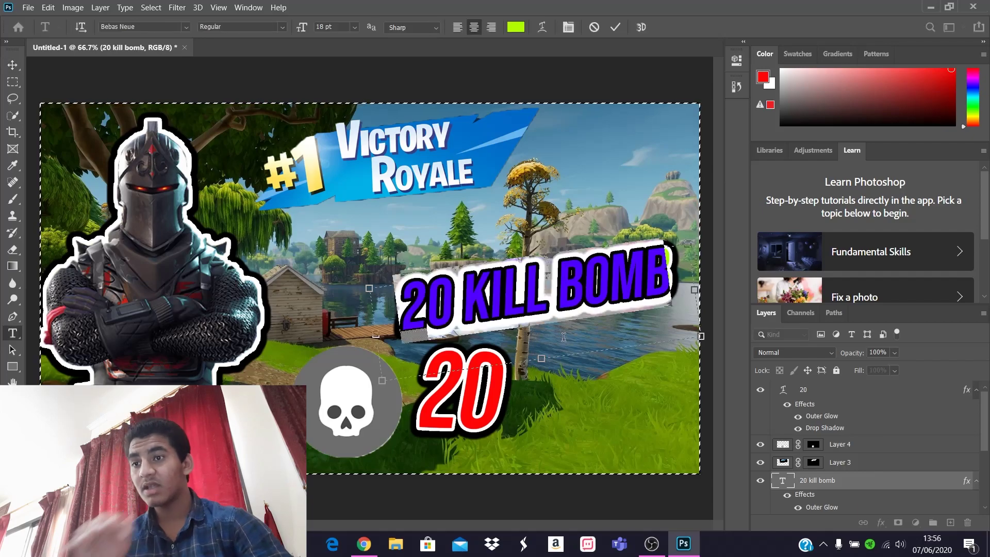
left_click_drag(583, 391, 563, 360)
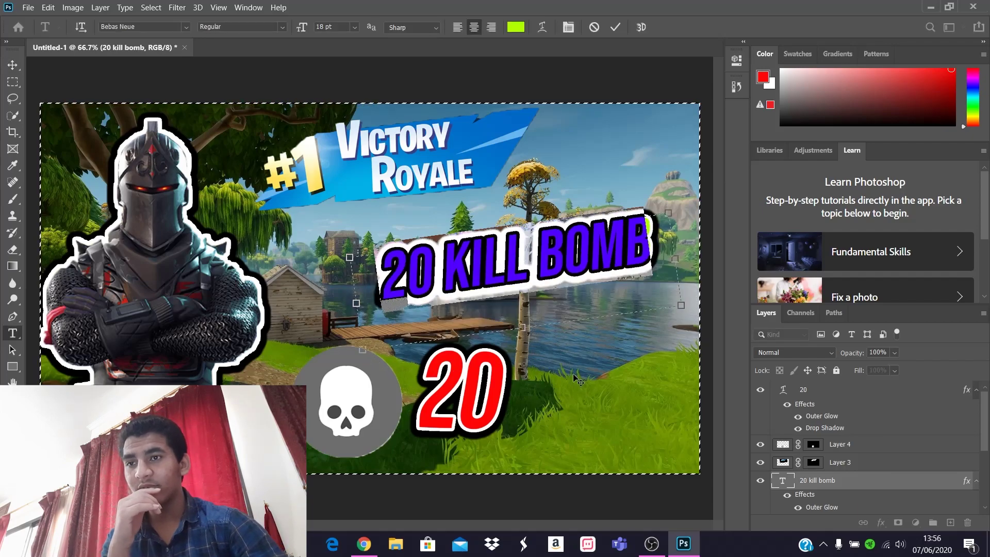
left_click(590, 498)
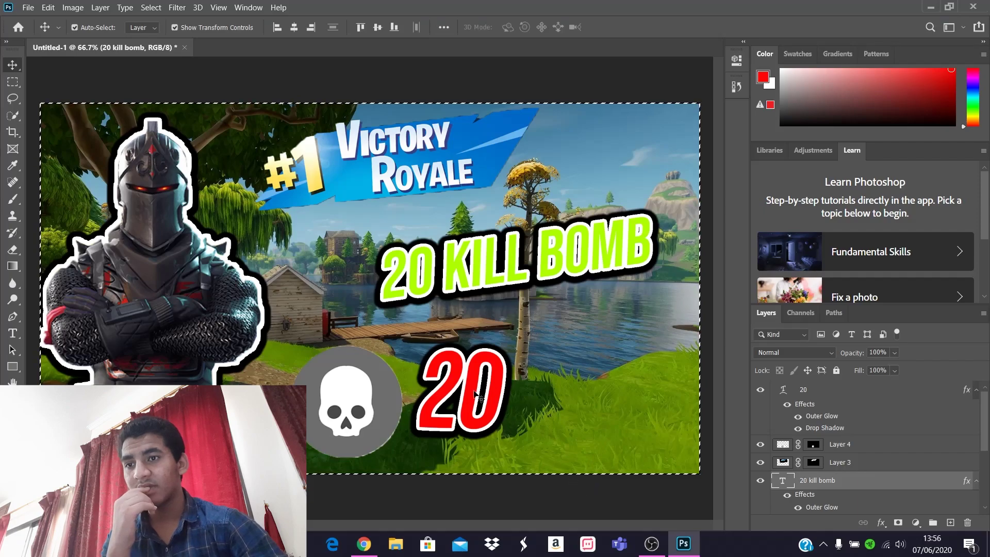
Move the red "20" slightly down and right so it lines up with the skull logo.
left_click(492, 412)
double_click(493, 413)
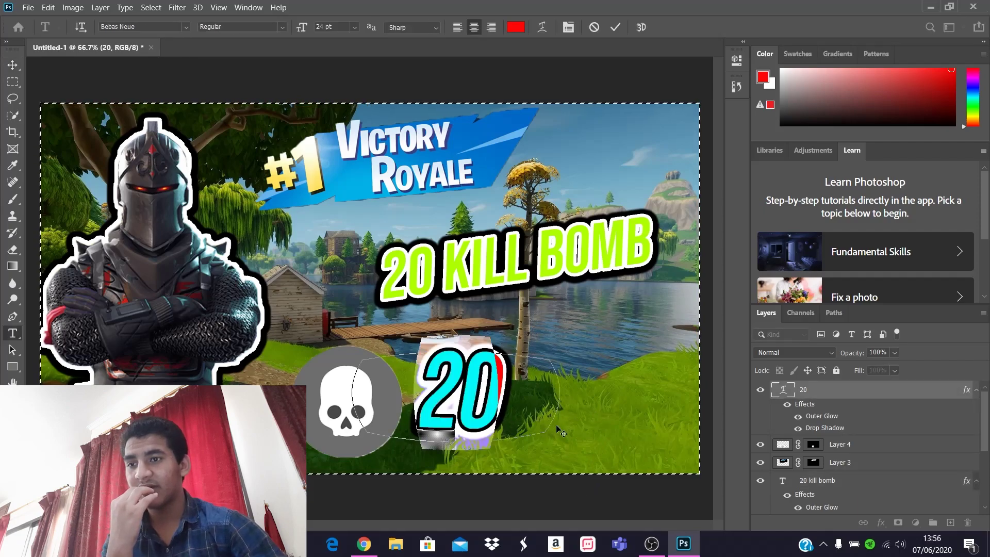
left_click(534, 419)
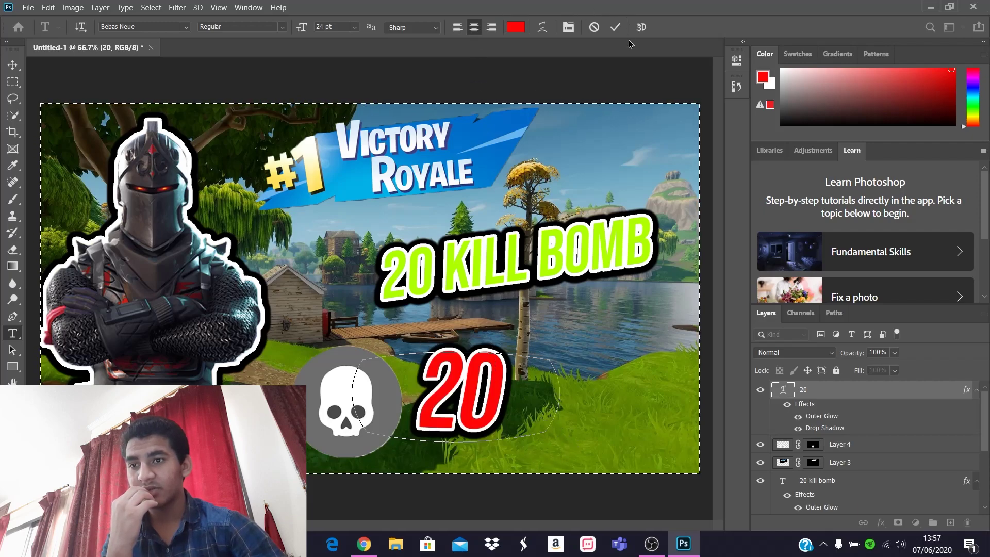
key("ctrl+t")
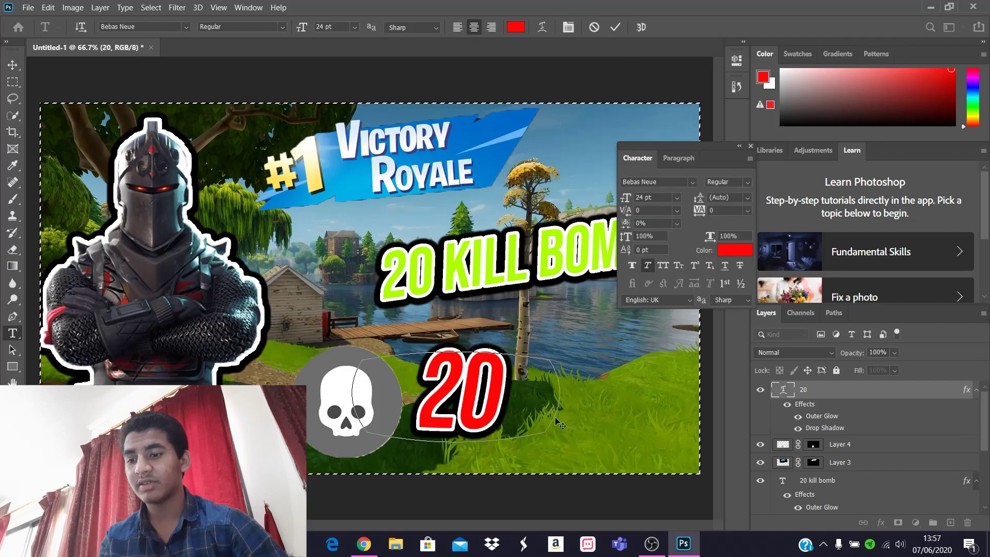
mouse_move(562, 429)
left_mouse_down()
mouse_move(593, 428)
mouse_move(565, 426)
mouse_move(564, 440)
left_mouse_up()
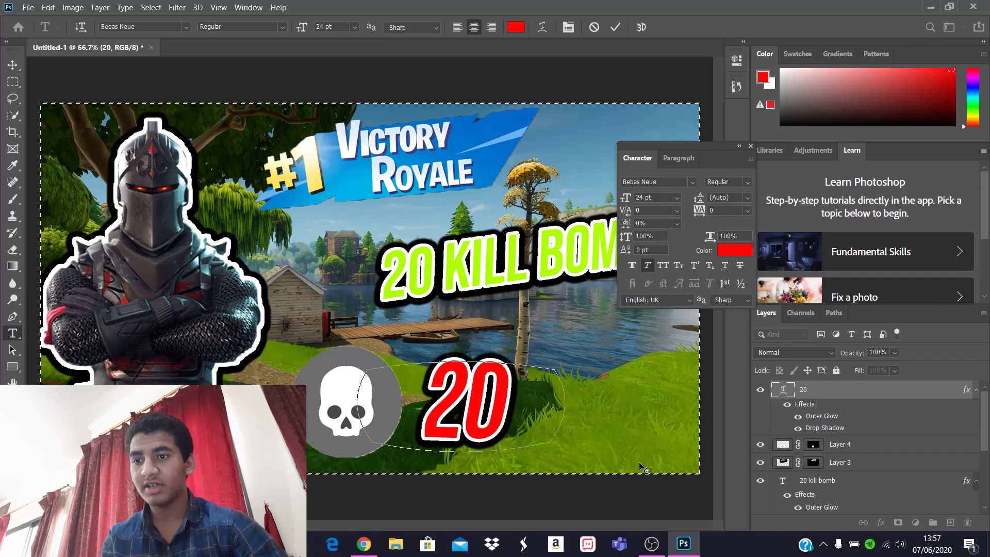
left_click(751, 146)
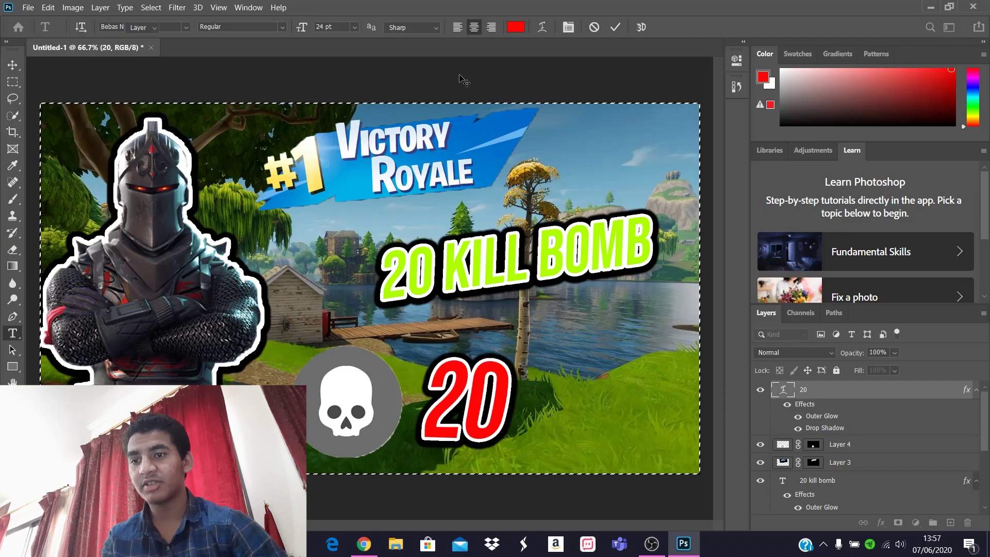
left_click(176, 84)
Turn off Auto-Select for the Move tool and look through the layer stack down to the background.
left_click(75, 27)
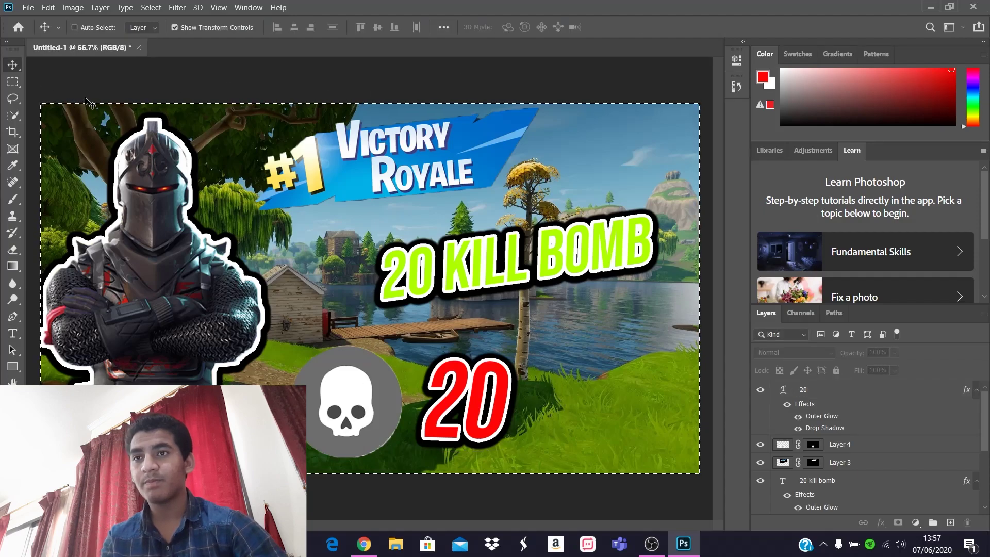
scroll(823, 439, "down", 5)
scroll(840, 429, "up", 5)
scroll(838, 408, "down", 5)
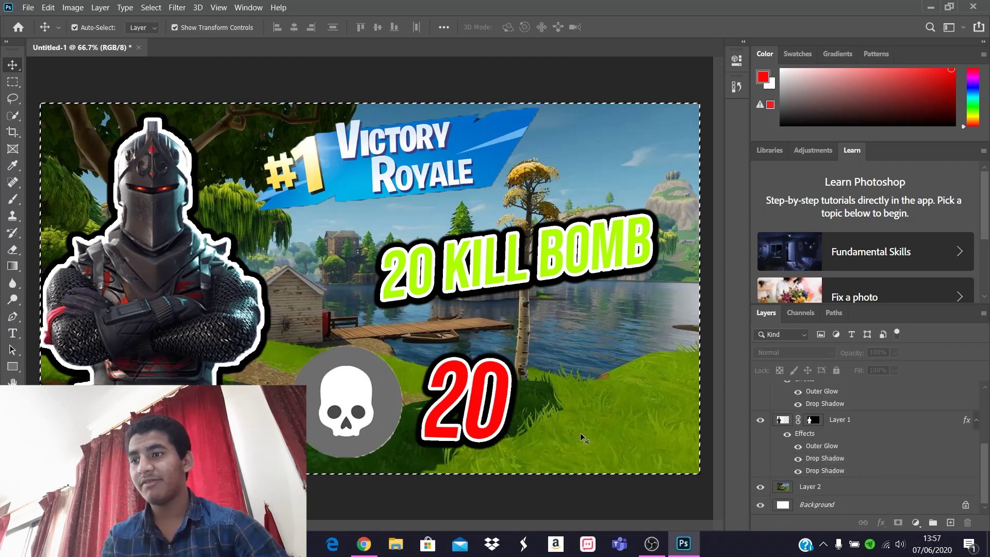